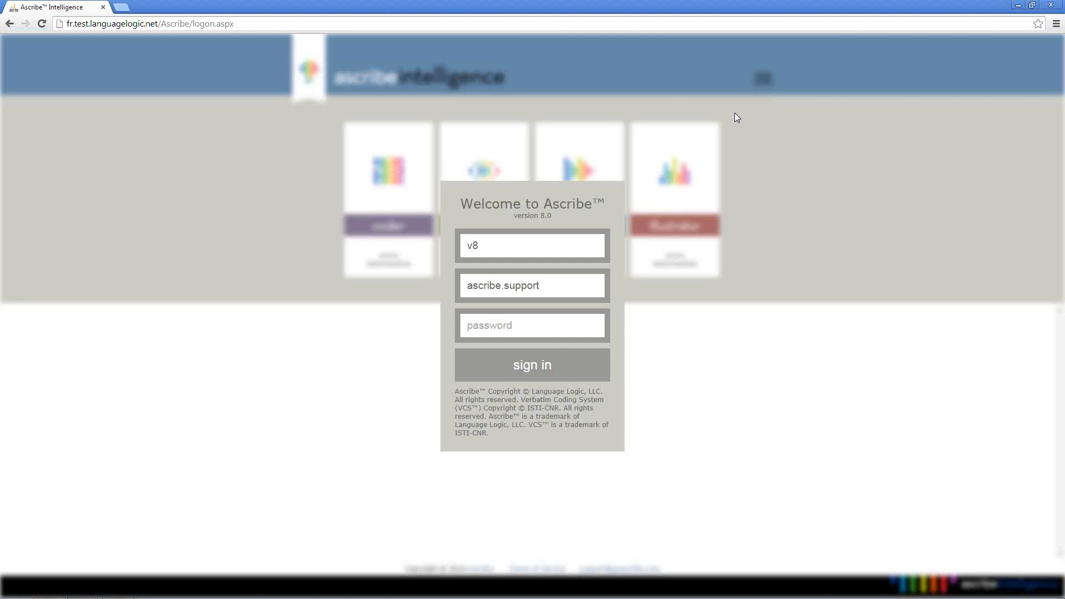
Enter the account password for the prefilled v8 account and user, and sign in.
drag(492, 246, 458, 240)
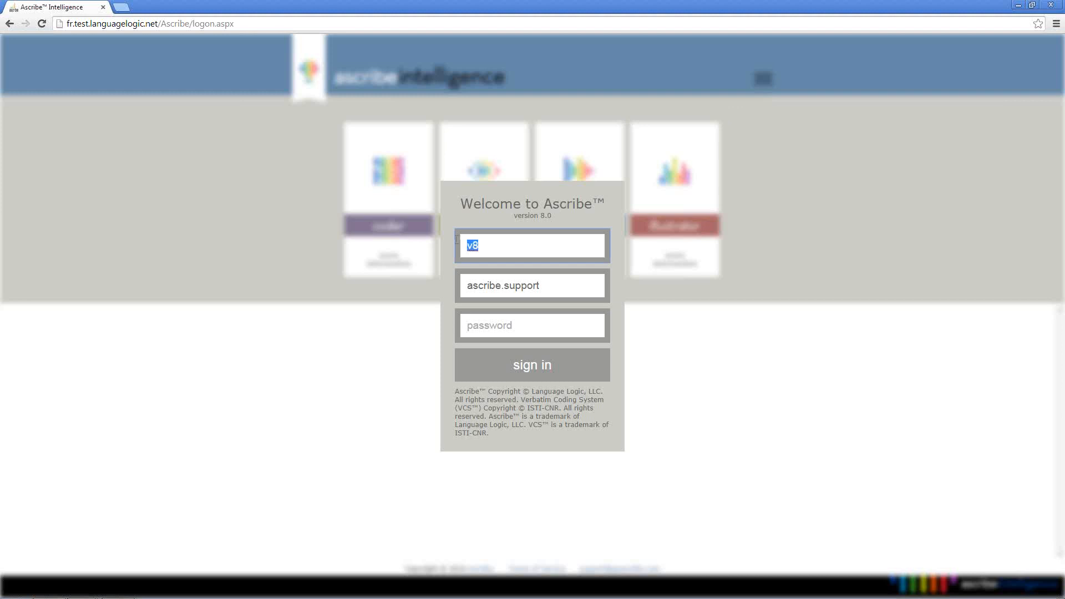
click(508, 247)
drag(488, 245, 456, 244)
drag(555, 286, 446, 287)
click(521, 325)
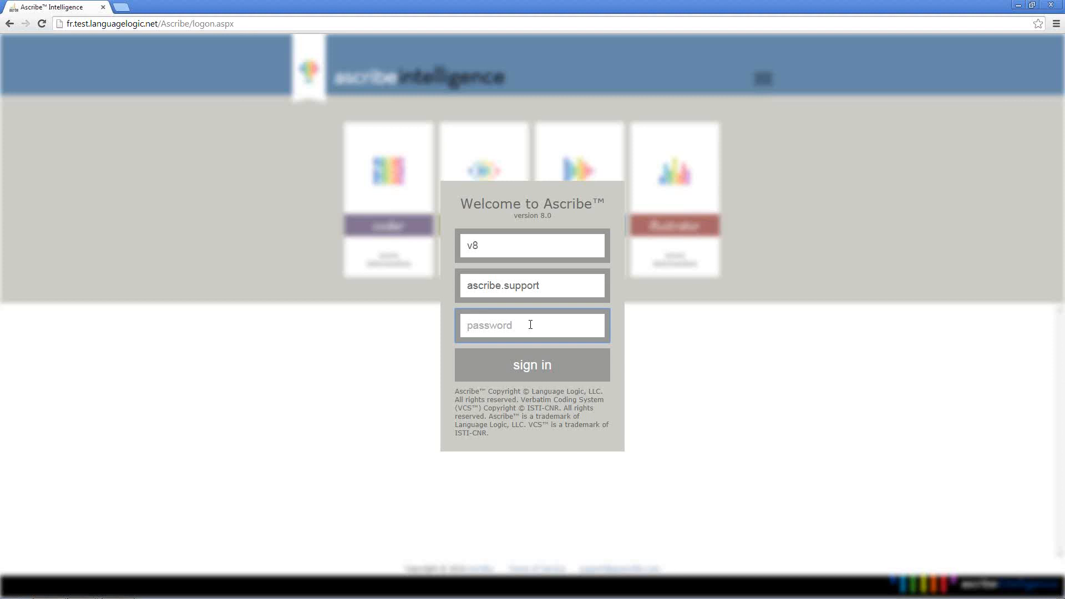
text(****)
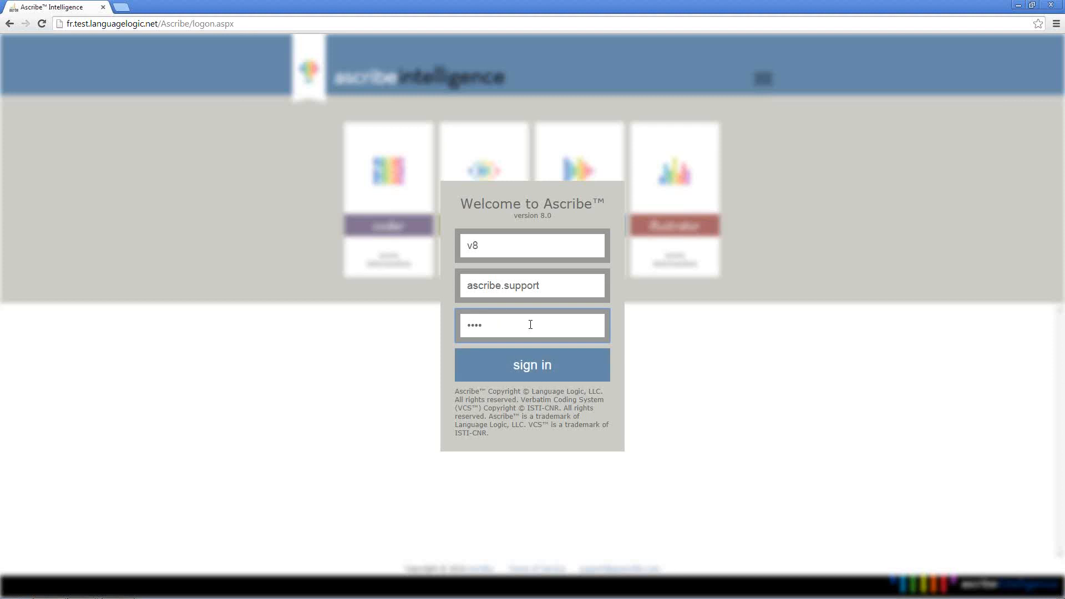
key(BackSpace)
key(BackSpace)
key(BackSpace)
key(BackSpace)
text(*********)
click(531, 366)
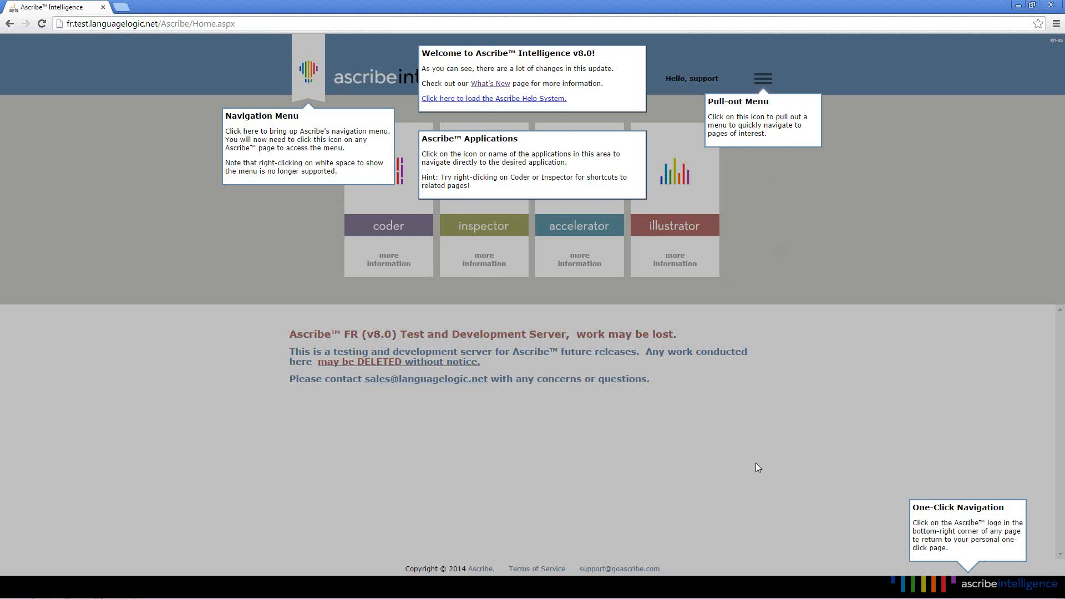
Dismiss the welcome tips on the home page and open the Coder application.
click(232, 268)
click(248, 219)
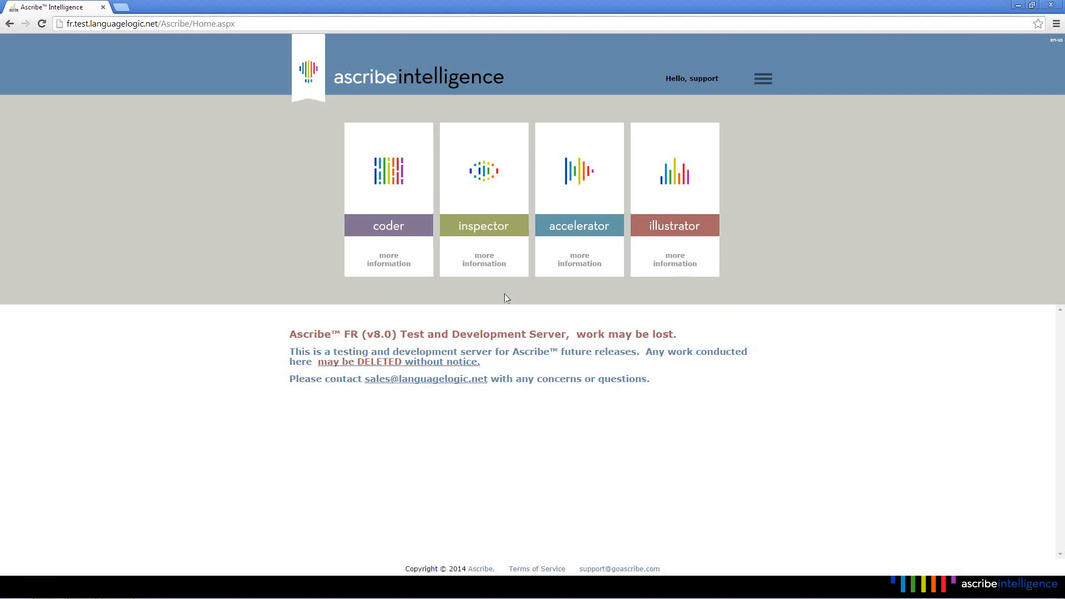
click(389, 233)
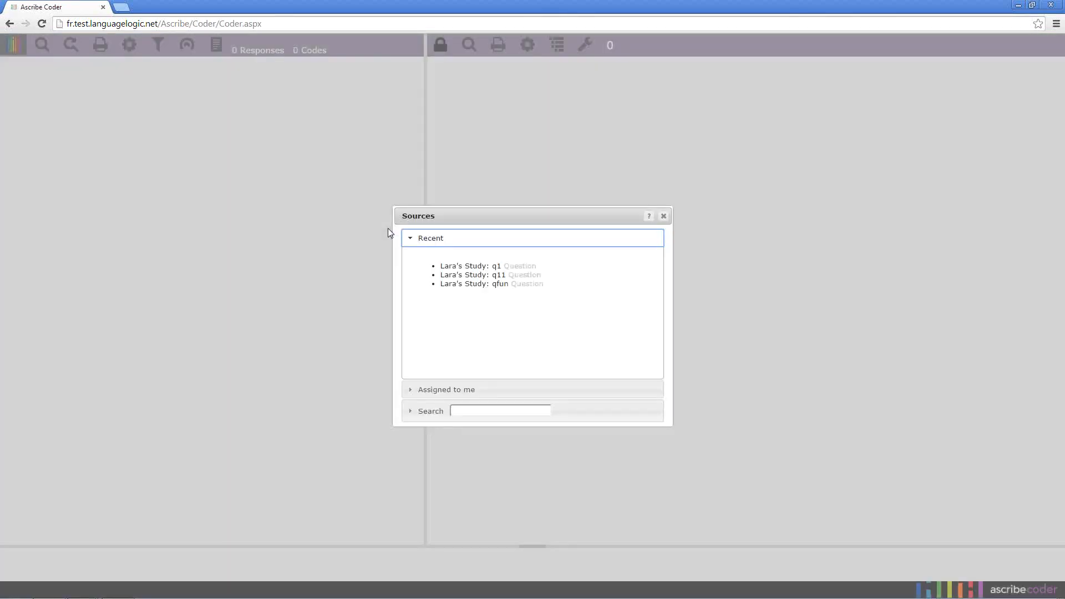
Expand the assigned study's question list in the Sources dialog, and open question q1 from the recent sources.
mouse_move(498, 269)
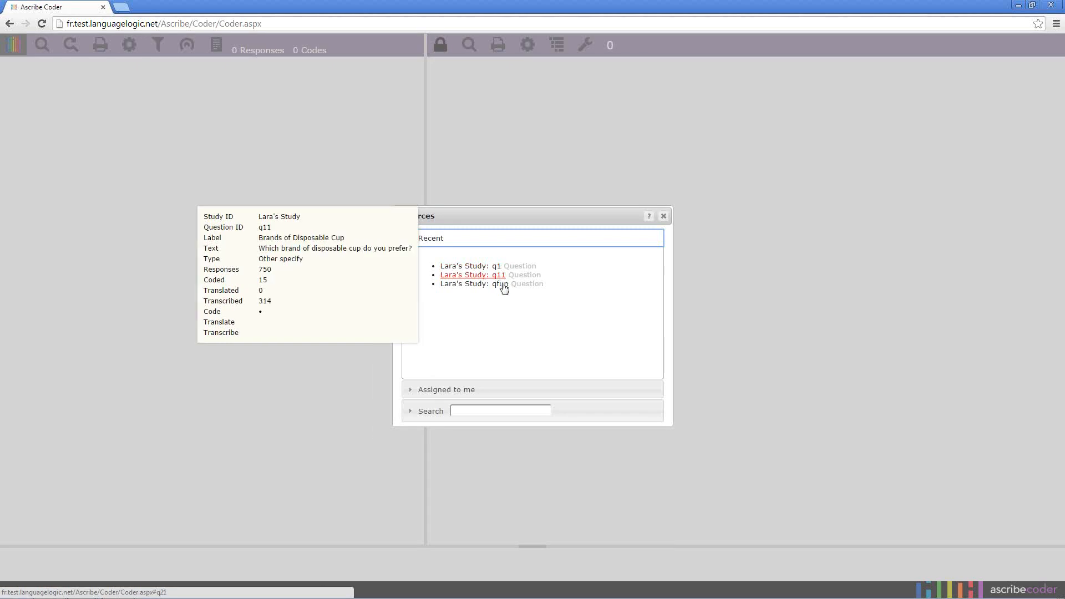
click(407, 393)
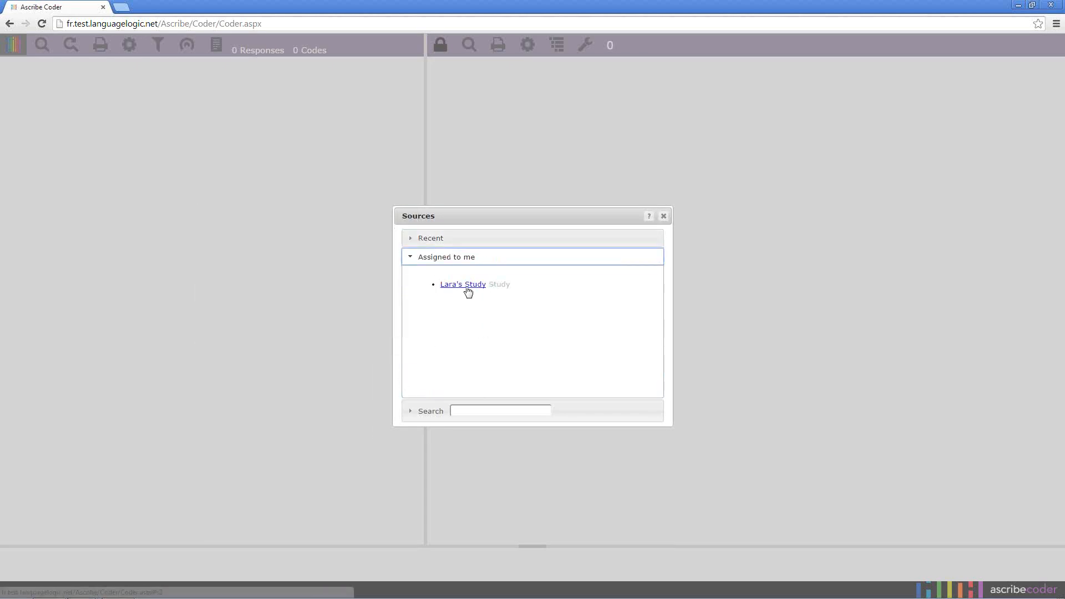
click(468, 291)
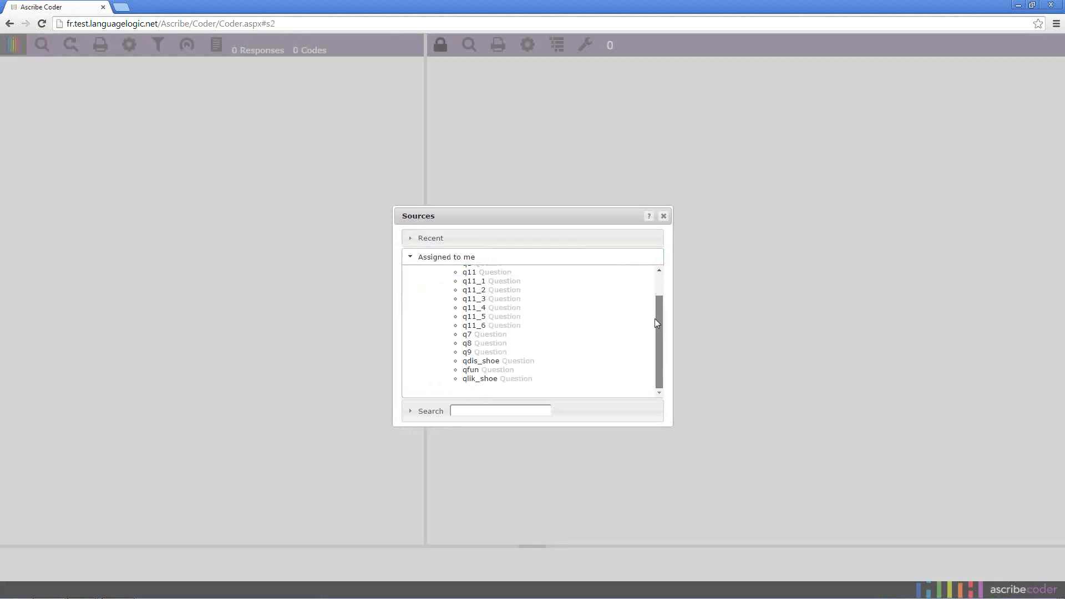
drag(654, 318, 658, 298)
drag(660, 351, 661, 316)
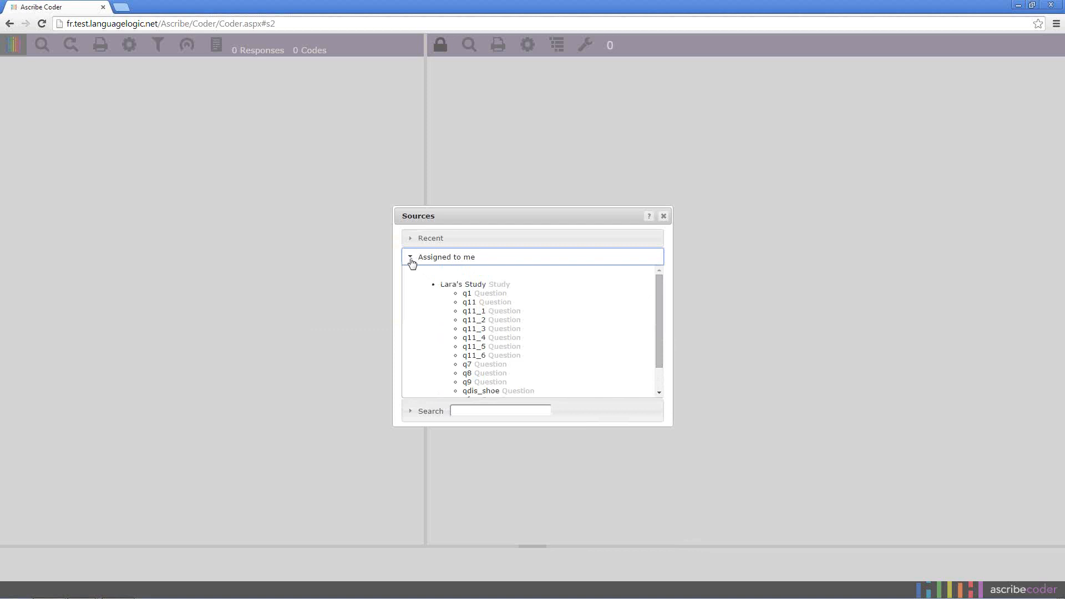
drag(657, 311, 665, 290)
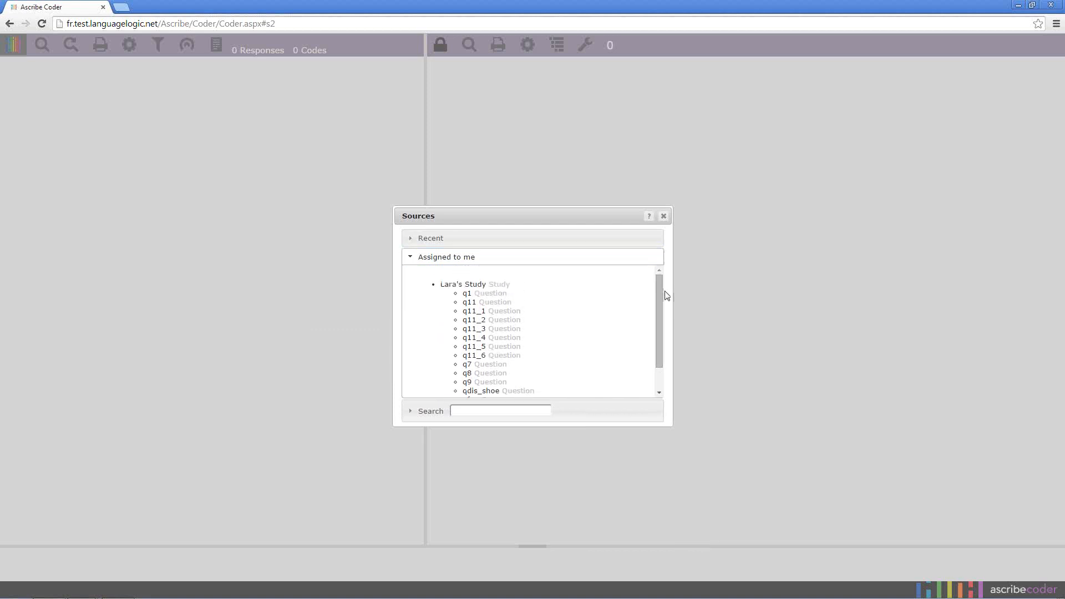
click(414, 238)
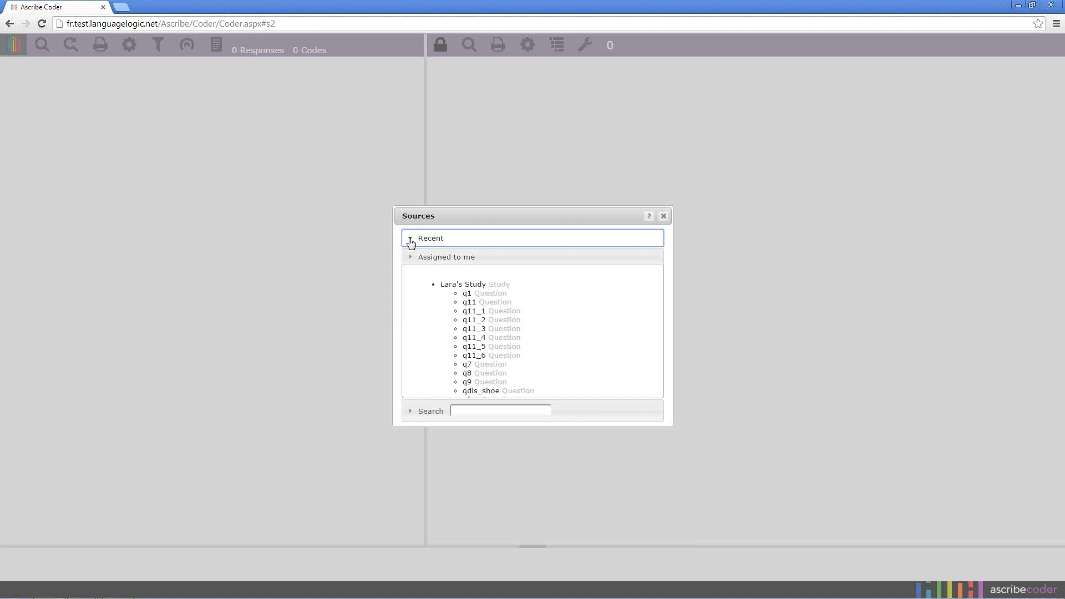
click(485, 268)
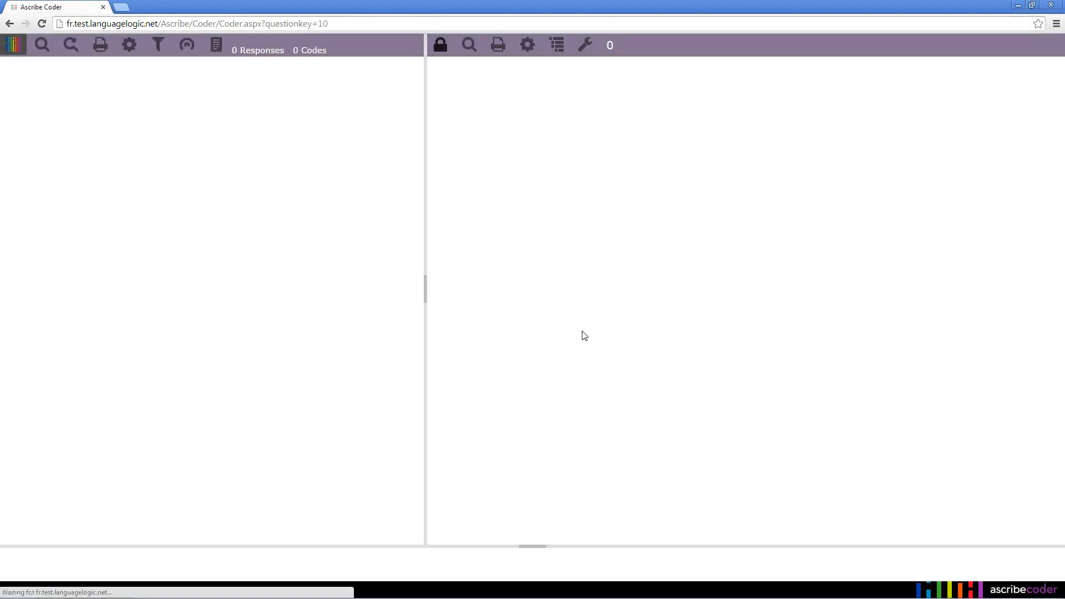
Leave the loaded q1 question in Coder and return to the home page.
click(20, 53)
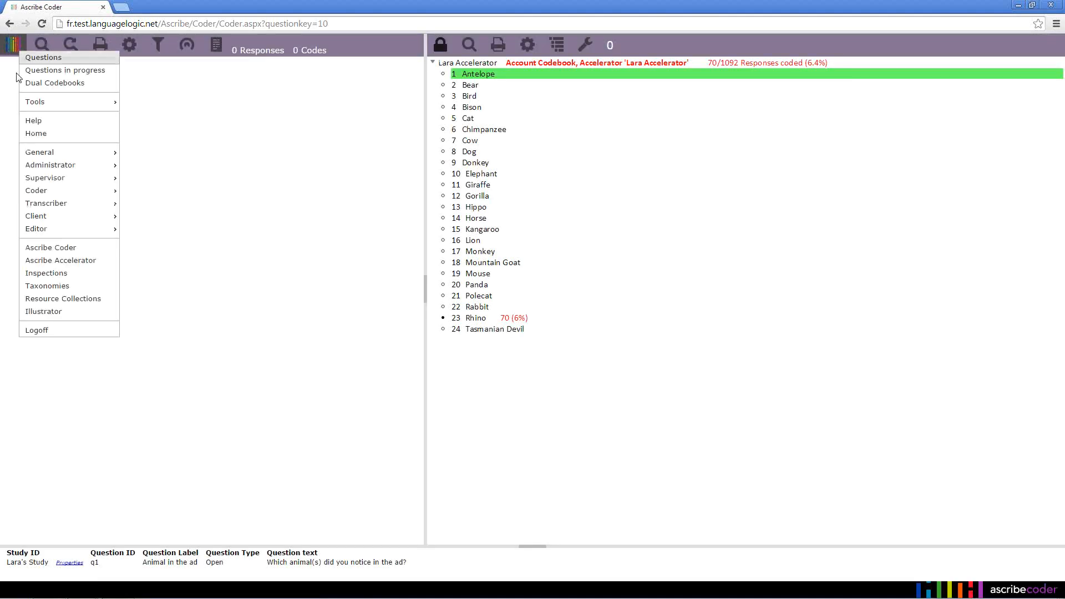
click(10, 49)
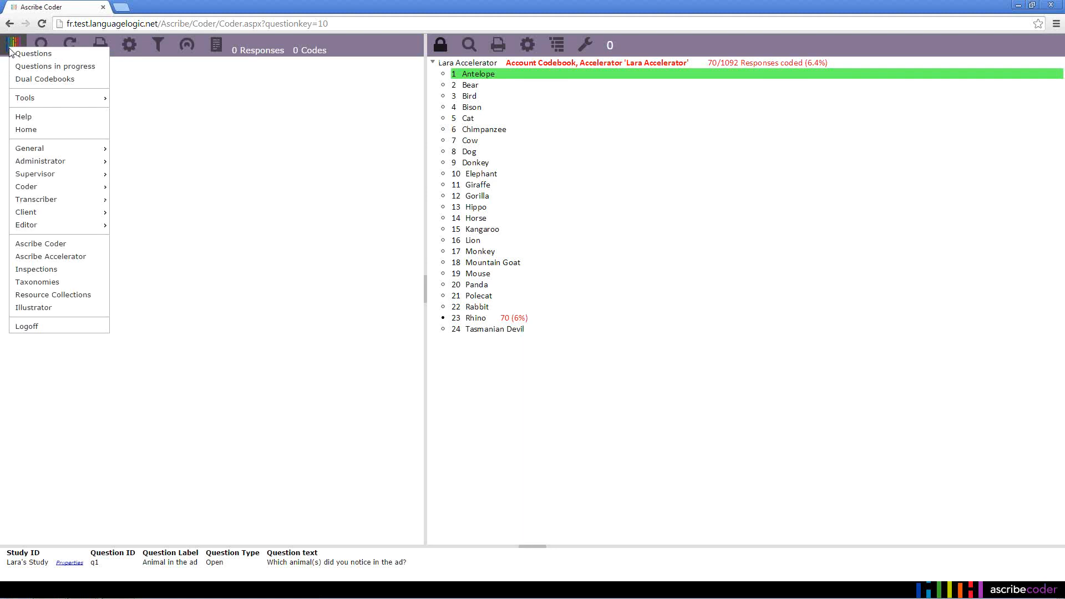
click(36, 130)
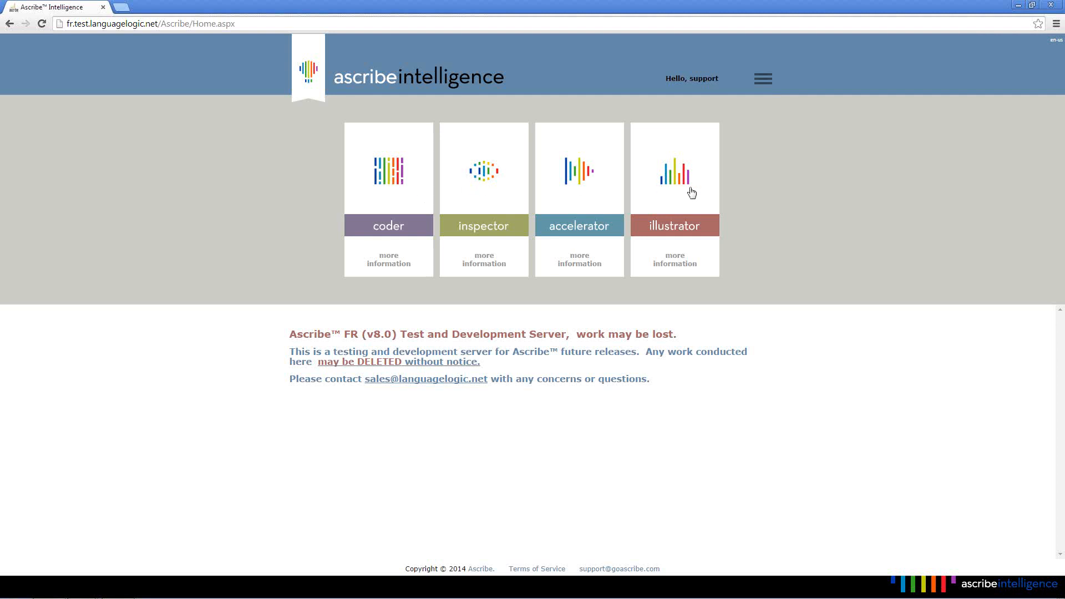
Reveal the Coder and Inspector shortcuts, open the Studies page from the Coder ones, and return to the home page.
click(399, 197)
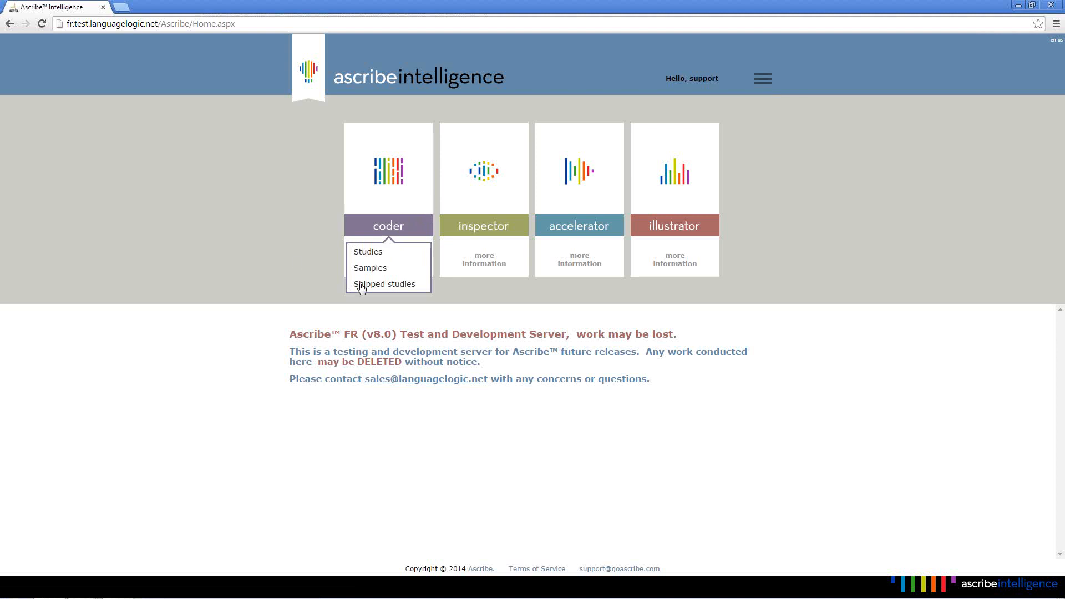
click(521, 207)
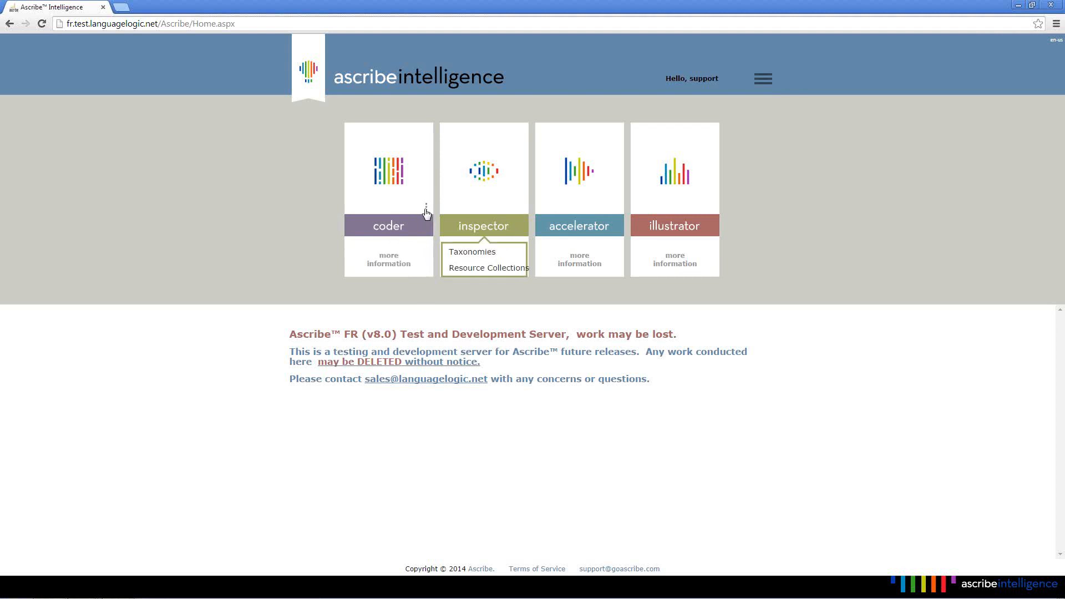
click(426, 207)
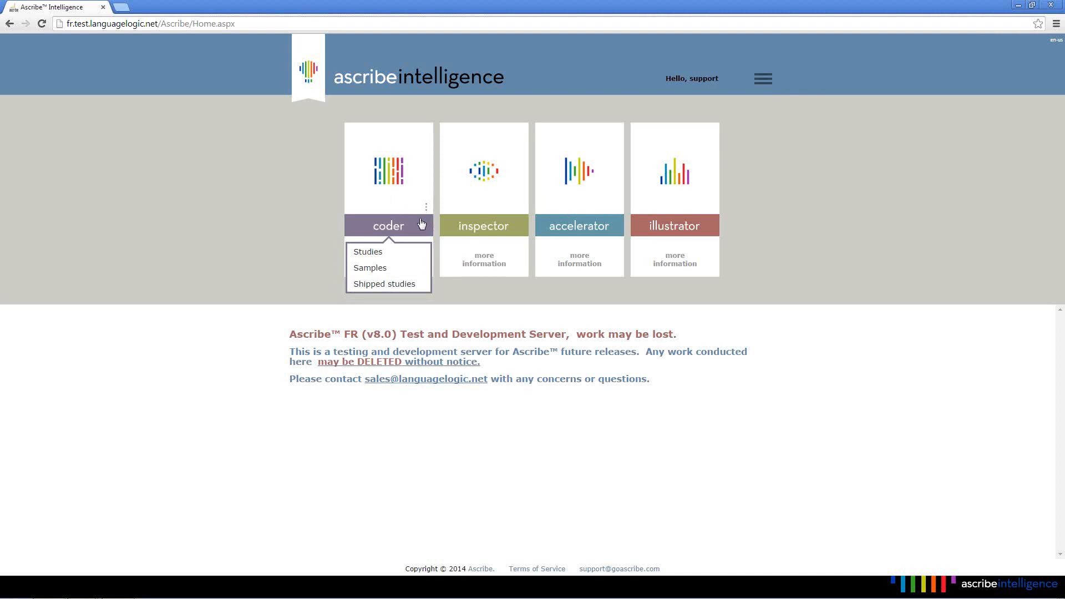
click(369, 253)
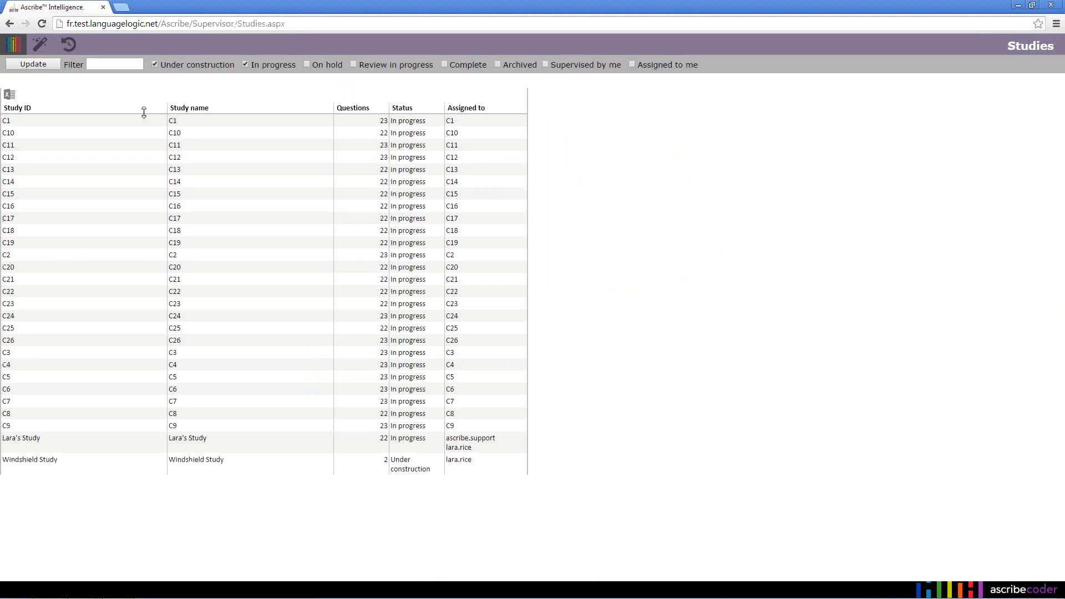
click(14, 47)
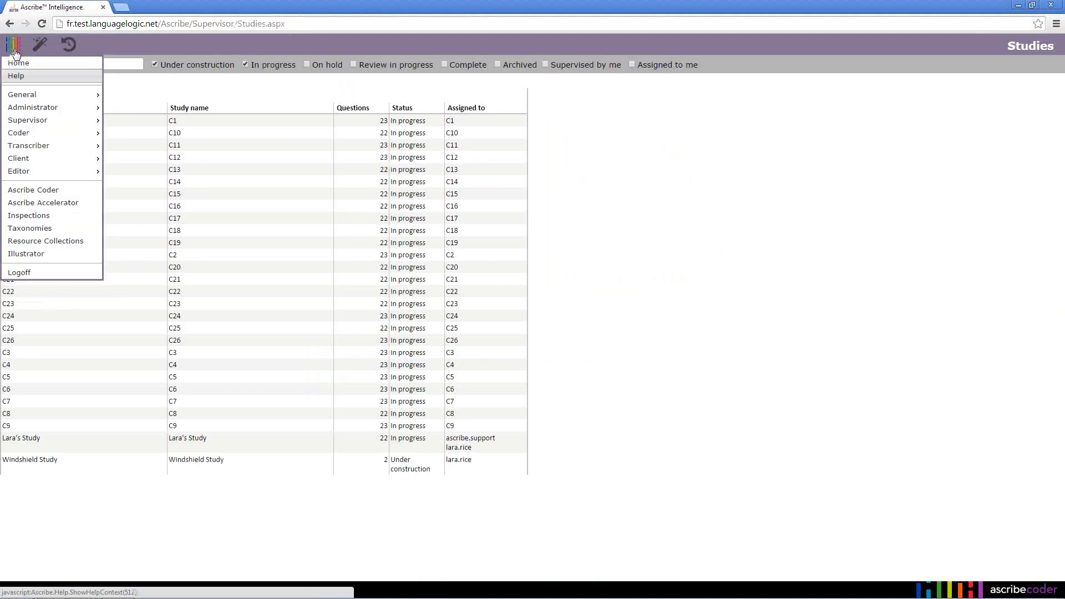
click(26, 65)
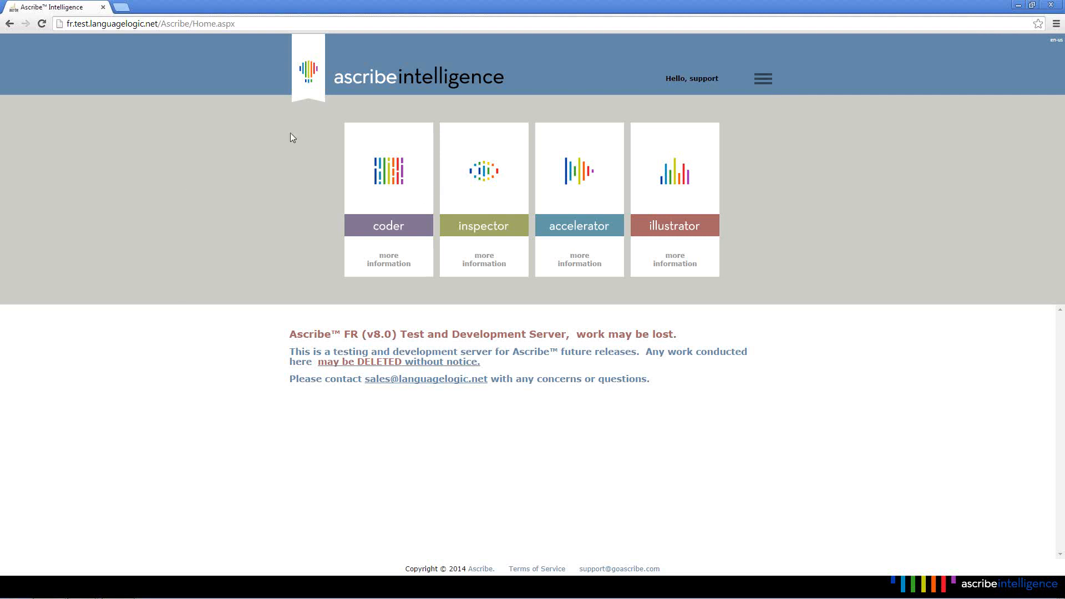
Look through the home page's navigation options for the Administrator, Supervisor and Editor roles.
click(309, 72)
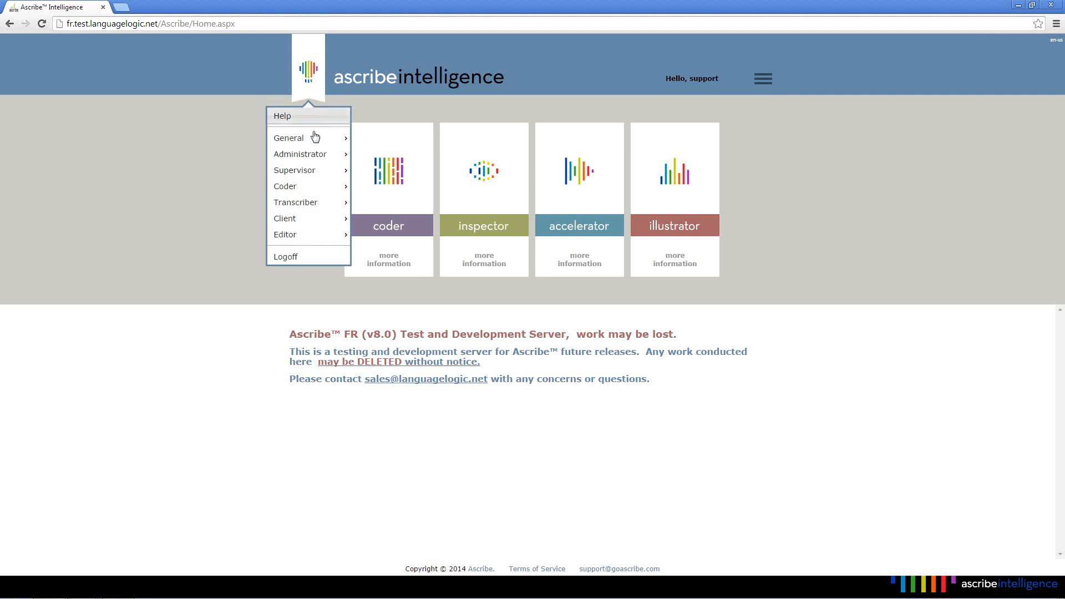
mouse_move(313, 174)
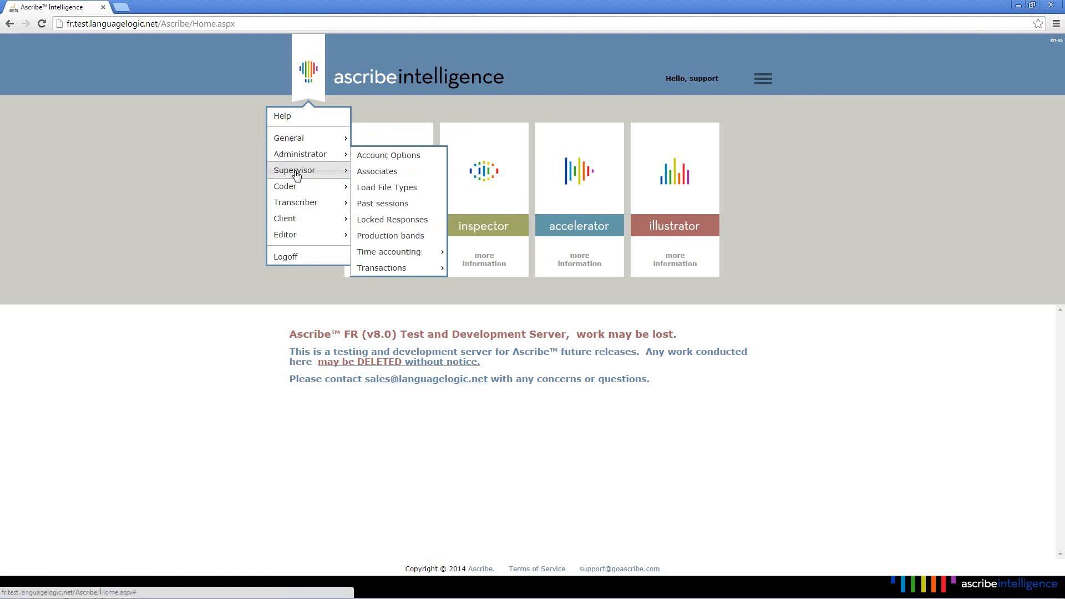
mouse_move(296, 194)
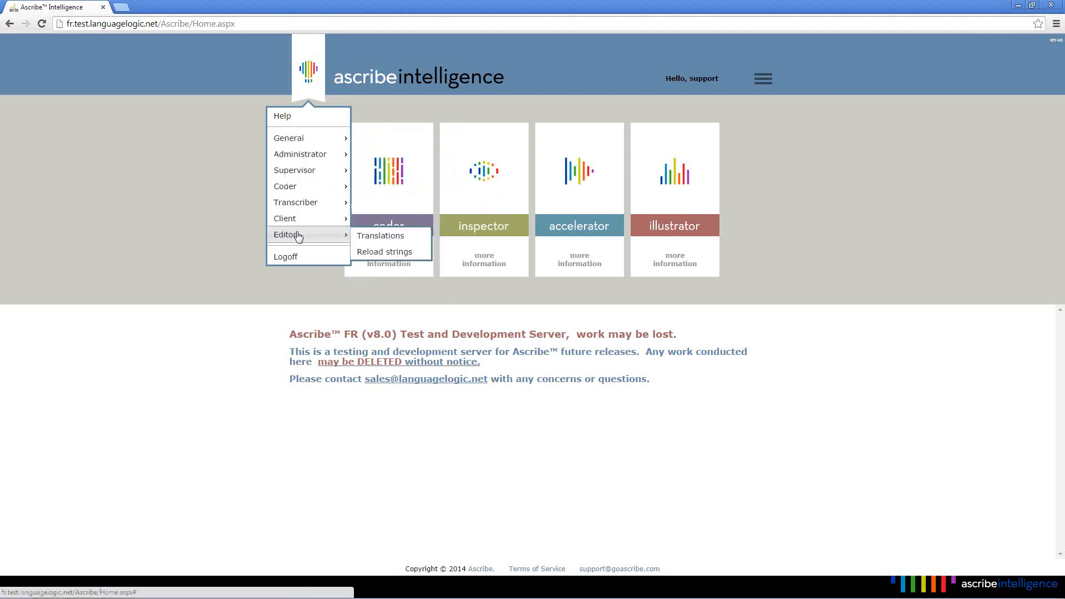
click(311, 81)
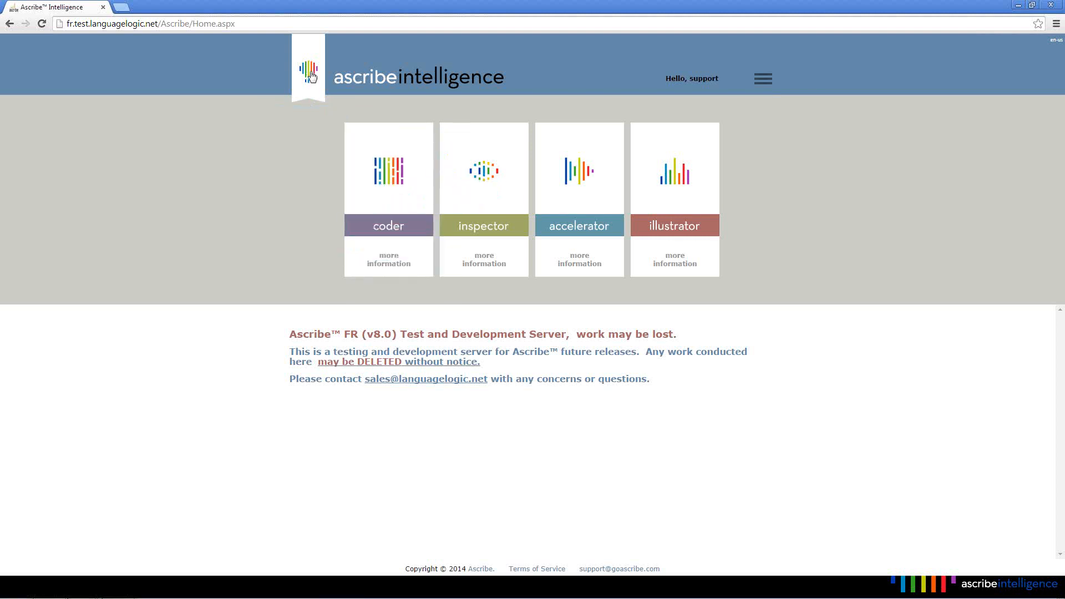
Open the Studies page from the Supervisor navigation options, and return to the home page.
click(312, 78)
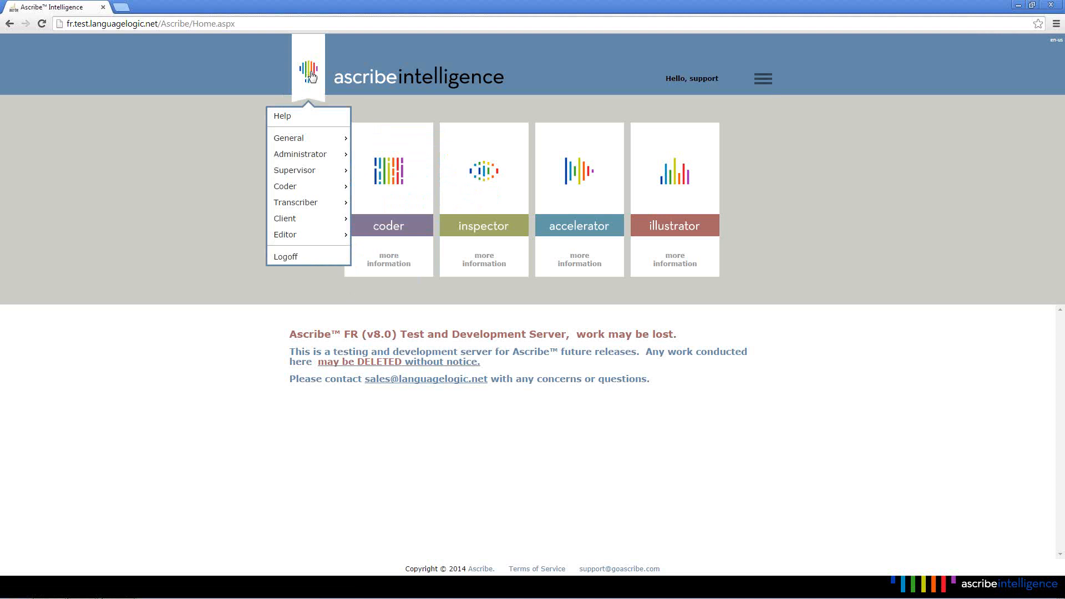
mouse_move(310, 175)
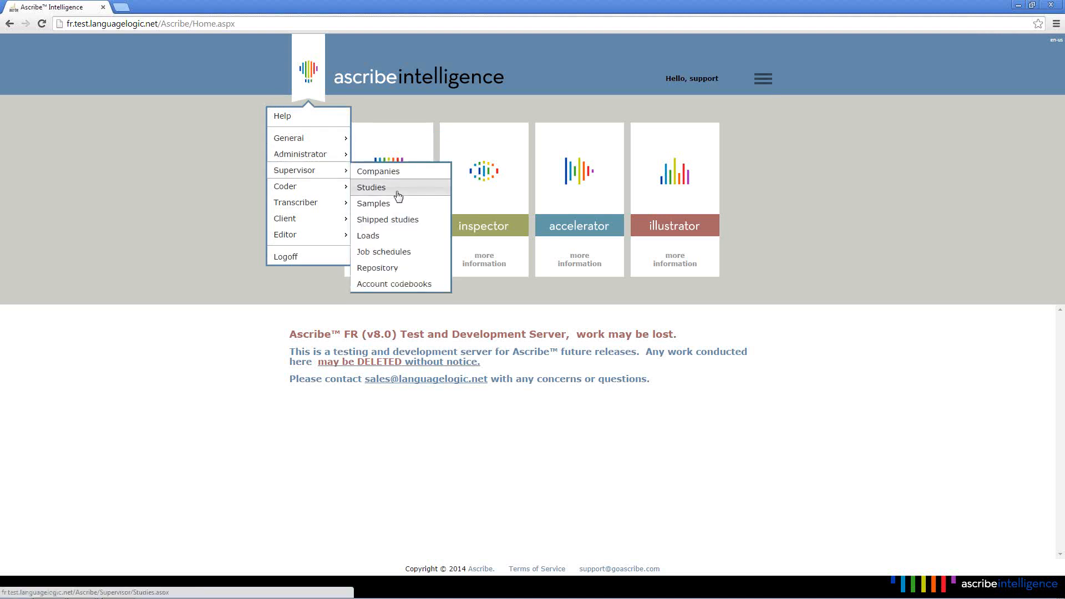
click(399, 196)
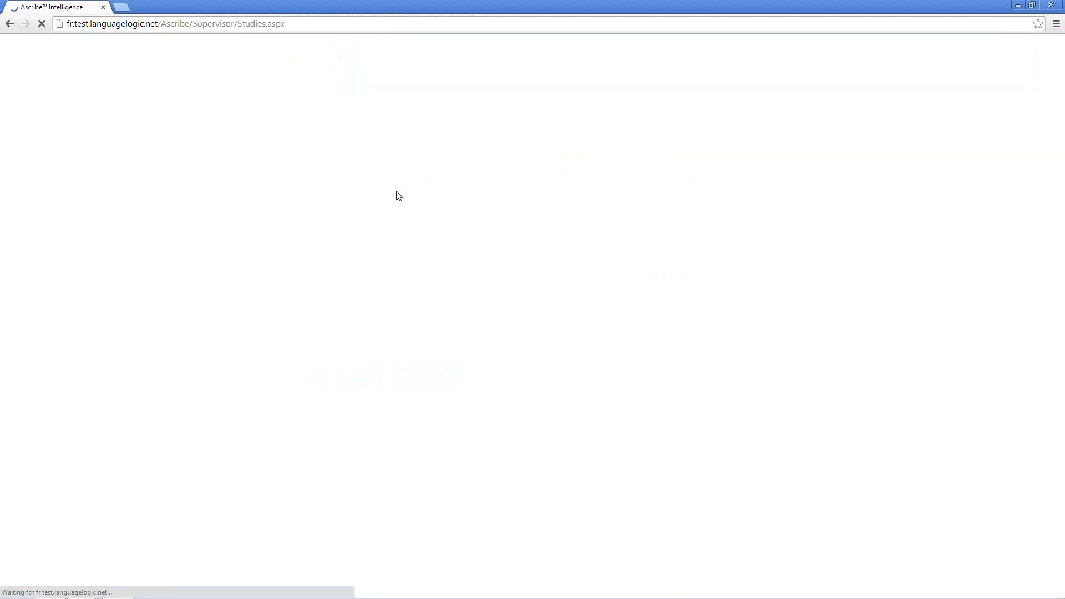
mouse_move(12, 44)
click(36, 65)
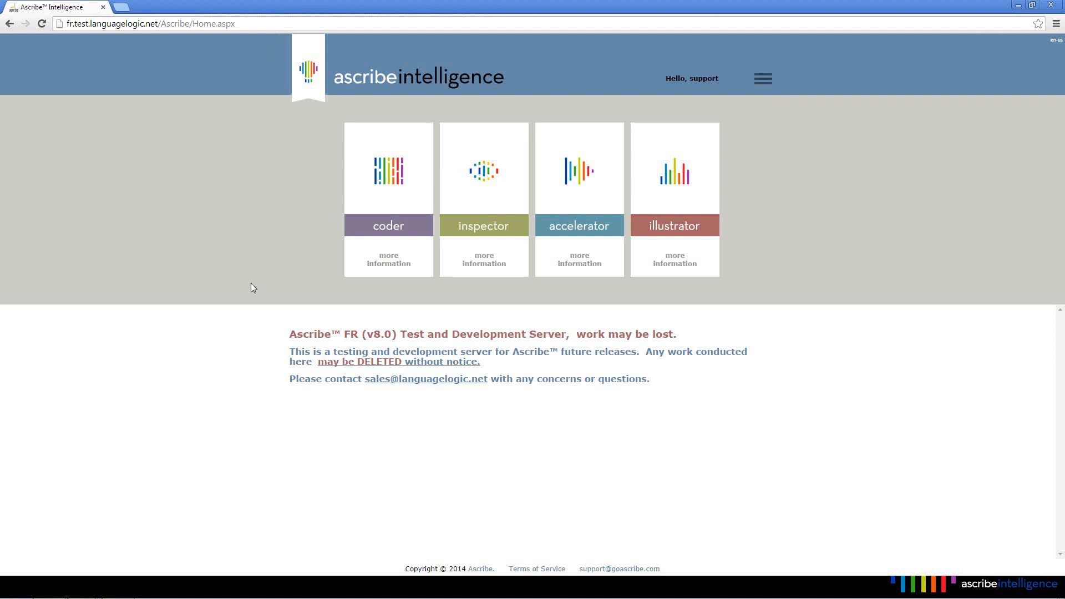
Compare the home page's pull-out list of quick links with the General group of navigation options.
click(312, 67)
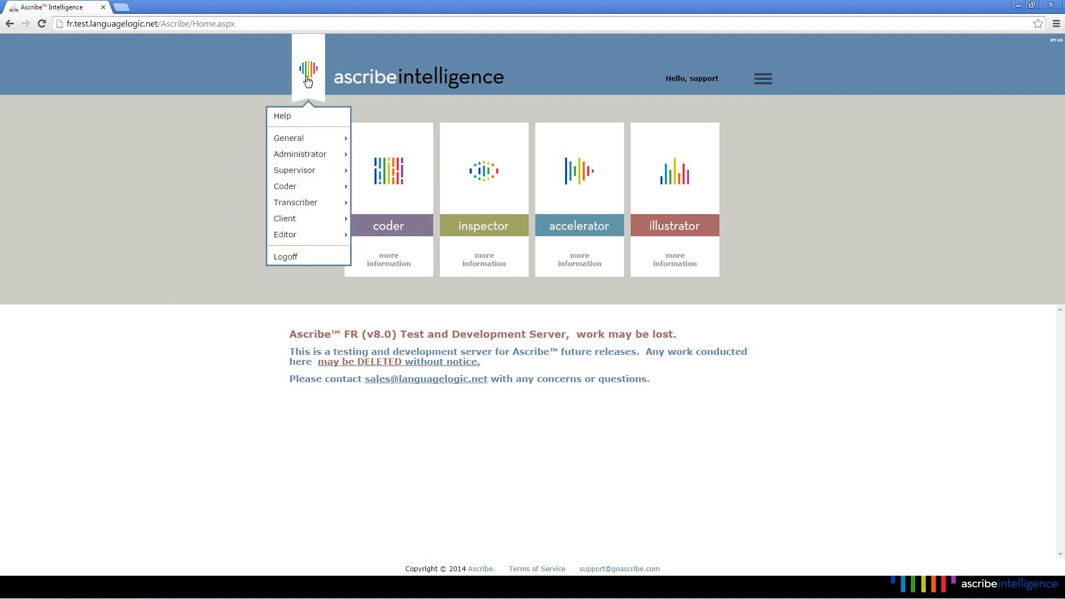
click(255, 108)
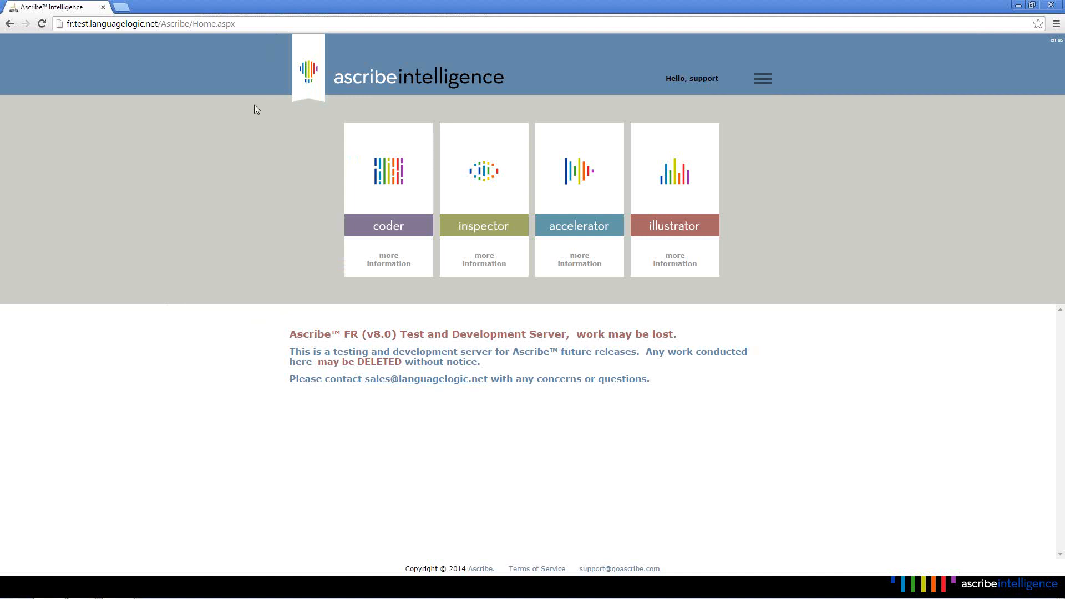
click(770, 90)
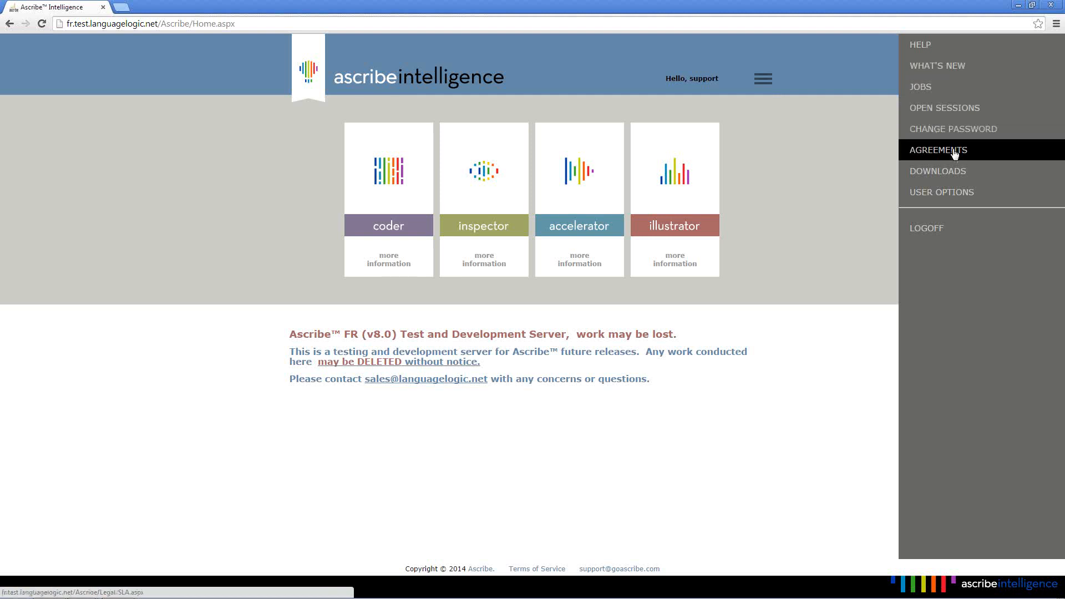
click(312, 80)
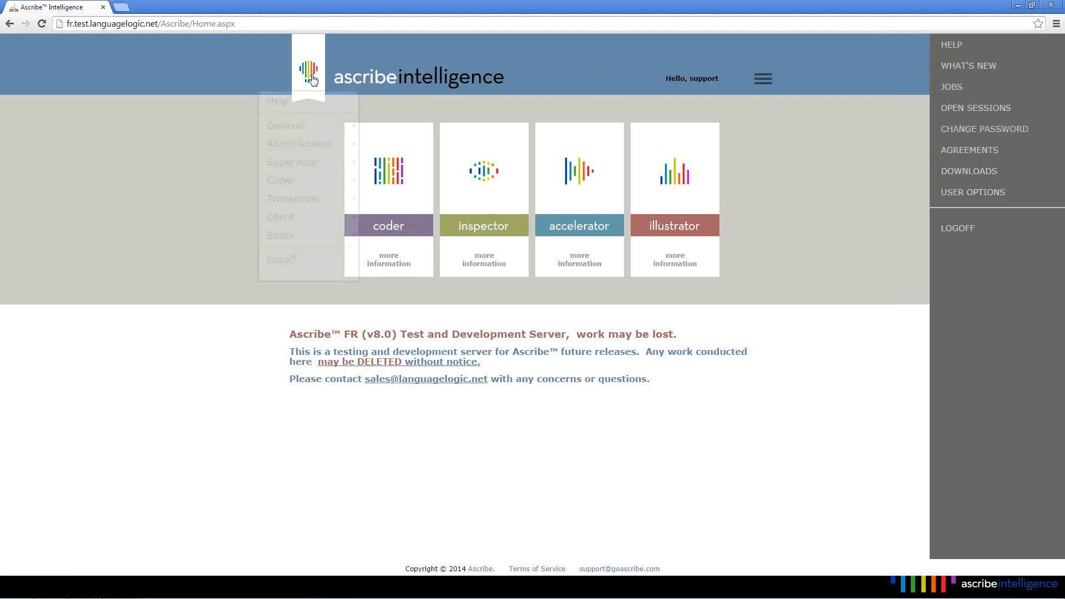
mouse_move(322, 145)
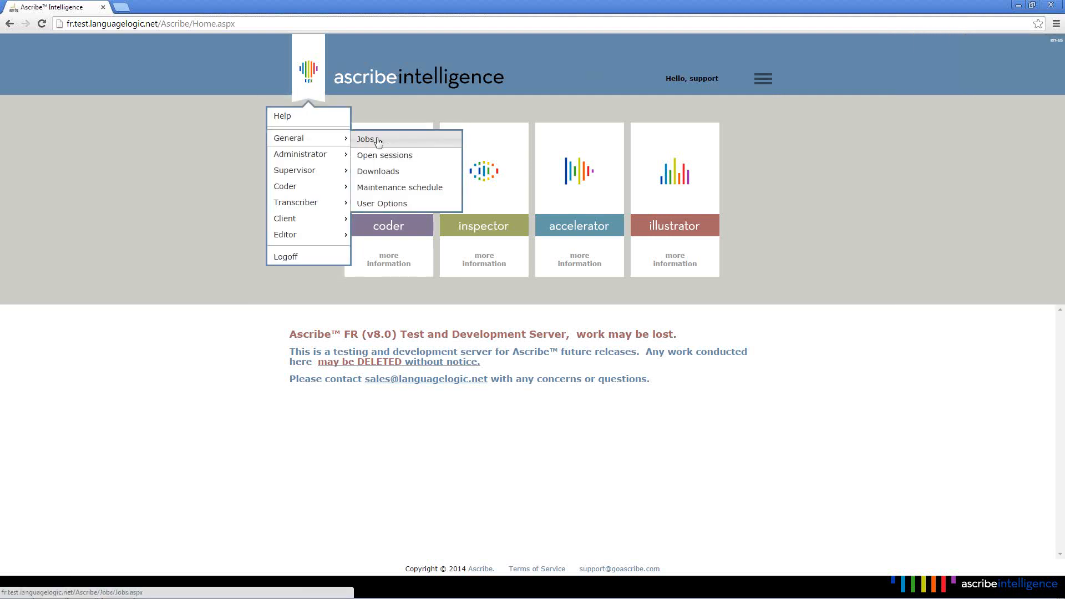
Review the home page's pull-out quick links, and save Studies as the 'Ascribe' one-click page in the User Options.
click(769, 82)
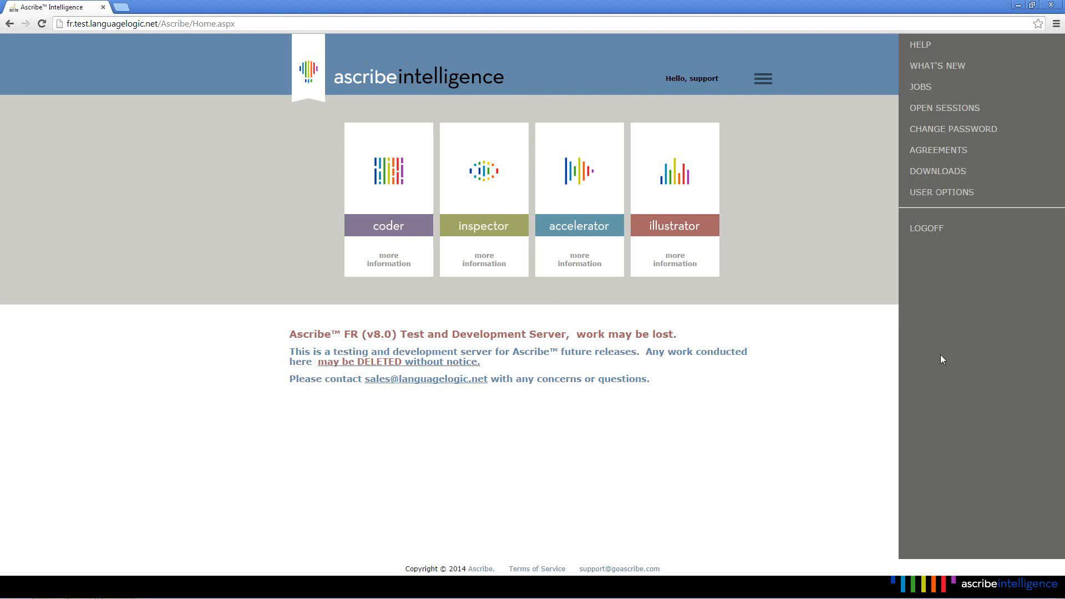
click(817, 387)
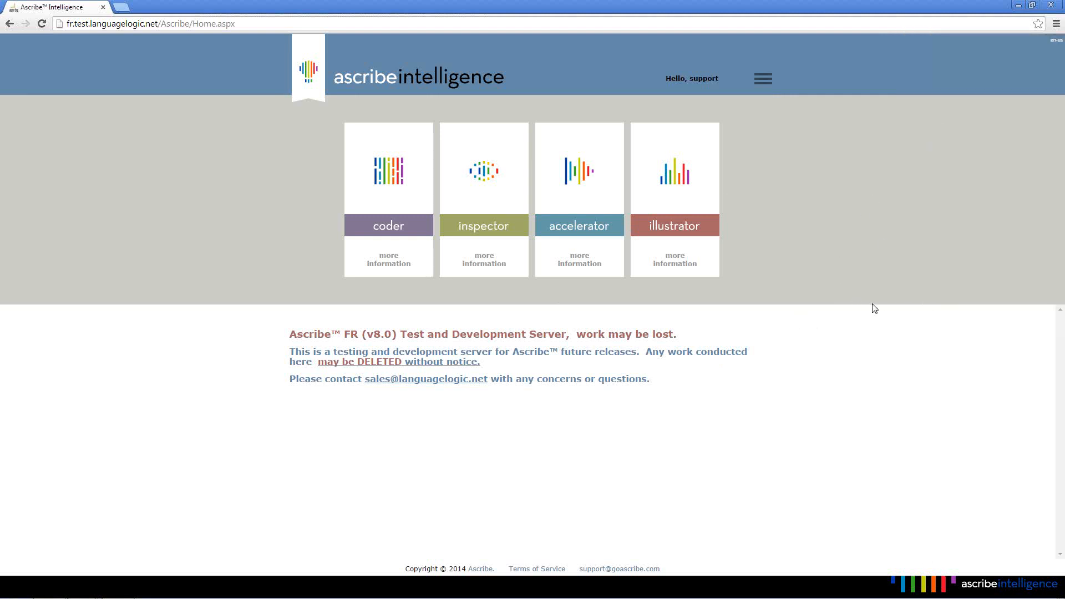
click(318, 78)
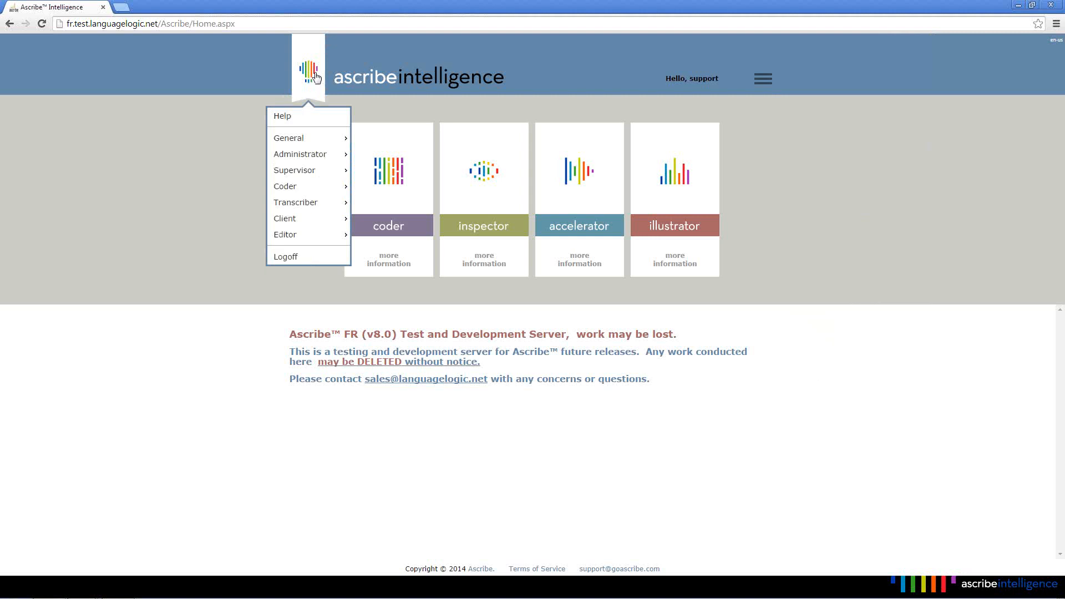
mouse_move(326, 158)
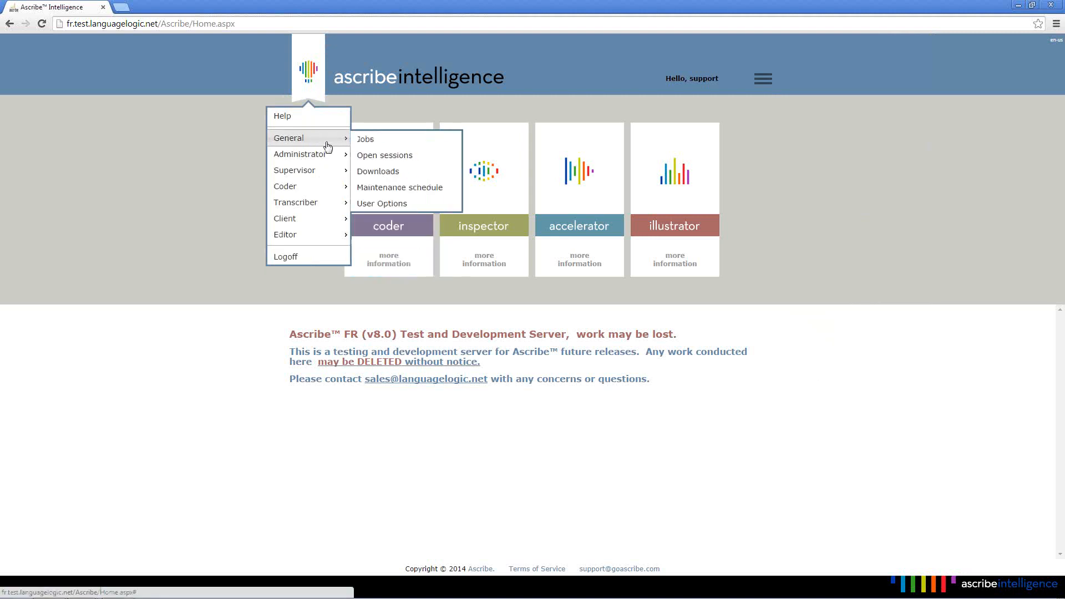
mouse_move(326, 139)
click(388, 205)
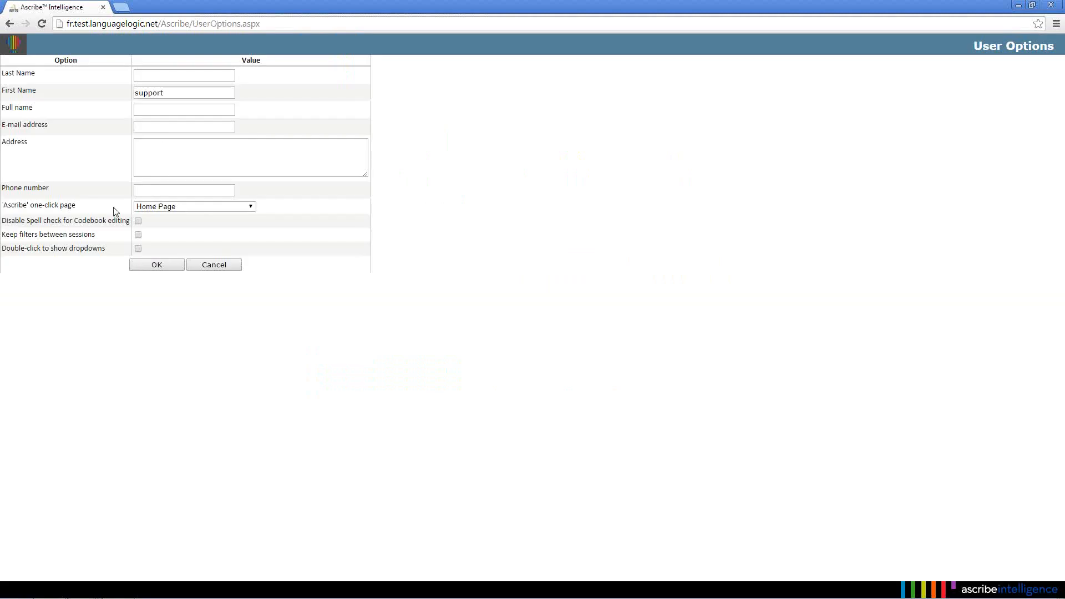
click(249, 207)
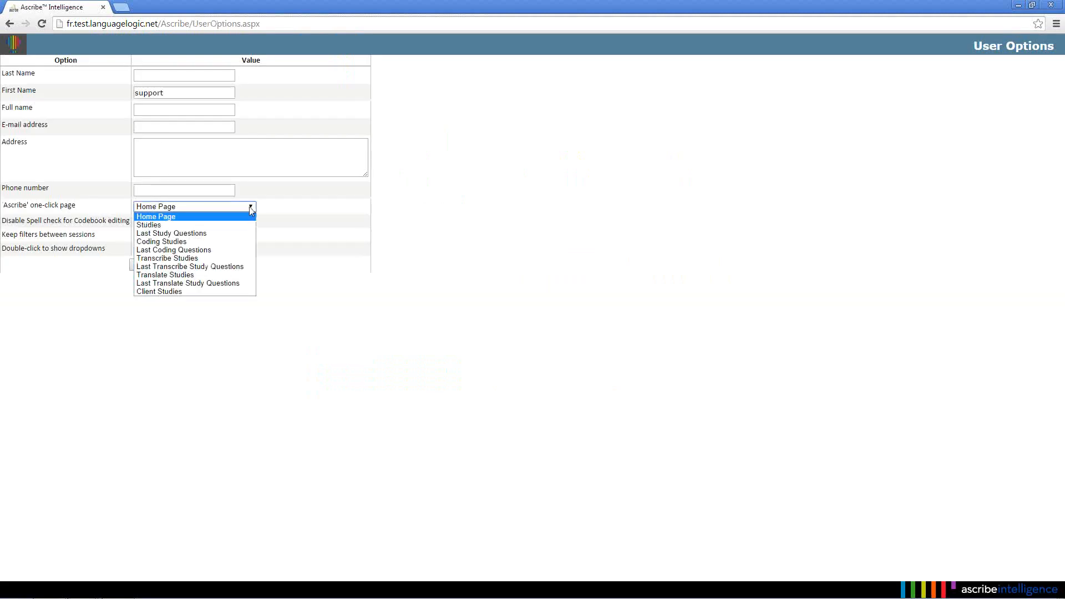
click(249, 226)
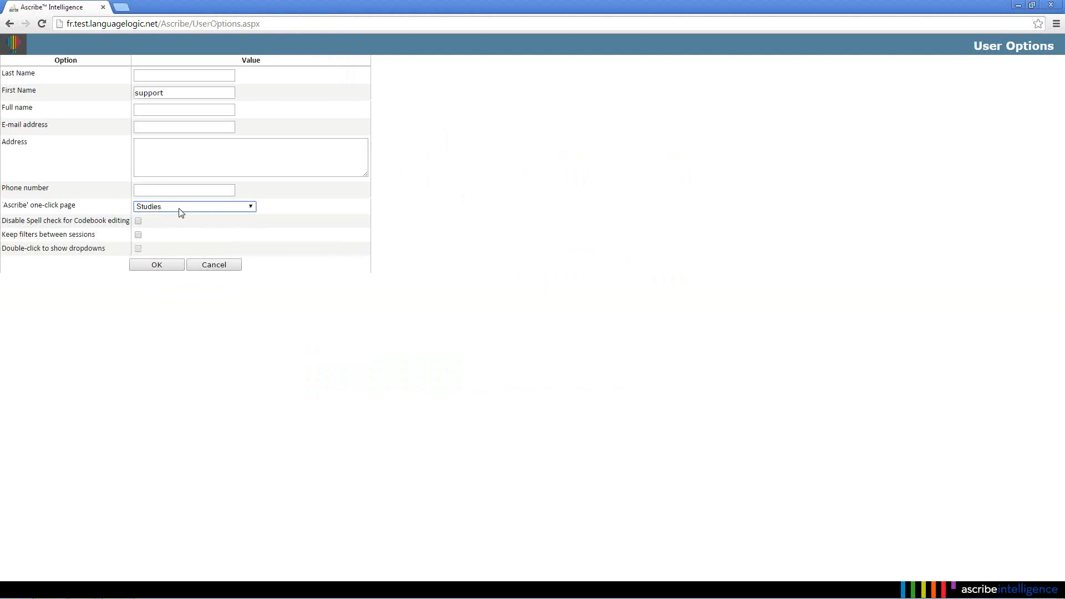
click(170, 269)
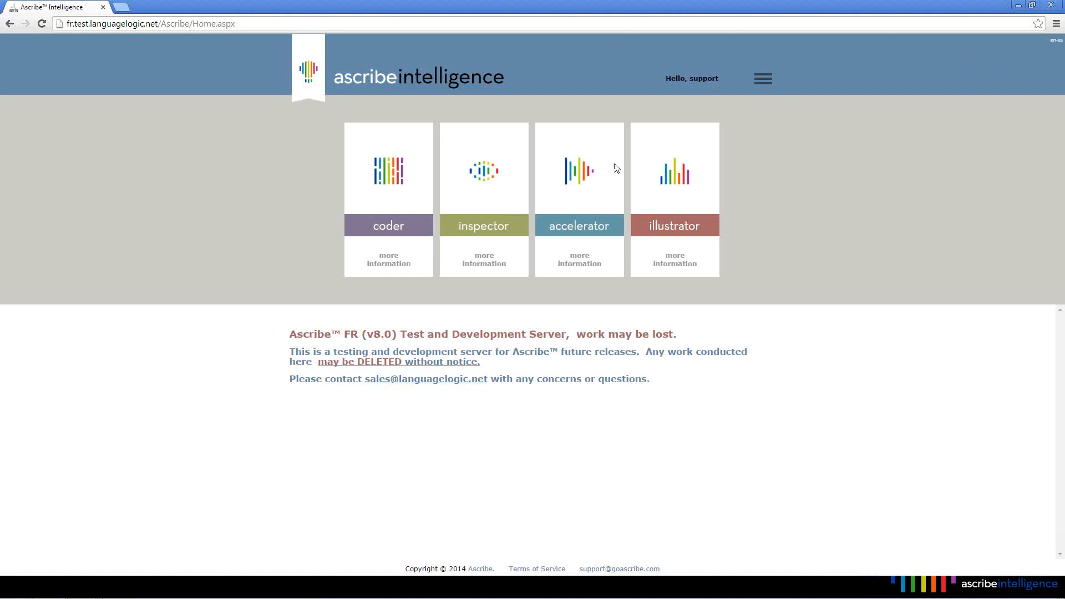
Try the one-click navigation from the home page to the Studies page, and return home.
click(995, 588)
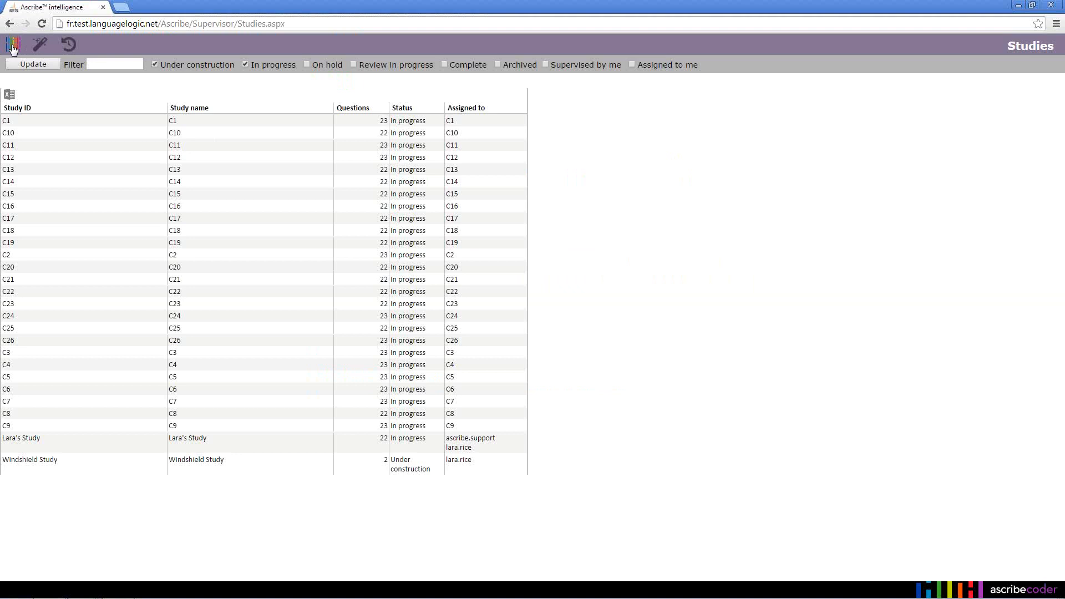
click(13, 48)
click(25, 62)
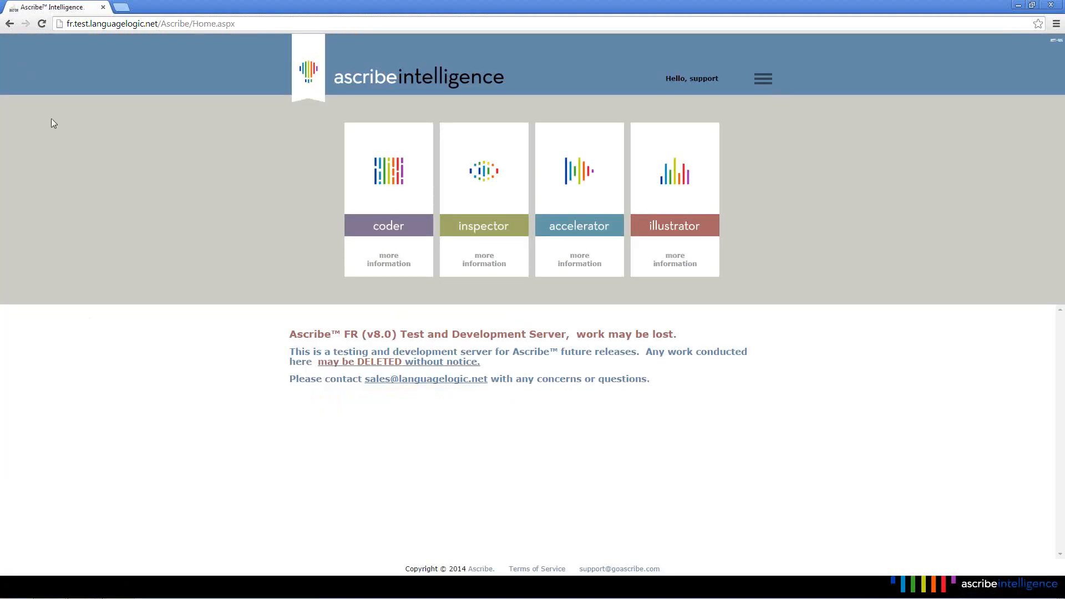
Reopen the User Options, check the 'Ascribe' one-click page setting, and confirm the options.
click(302, 86)
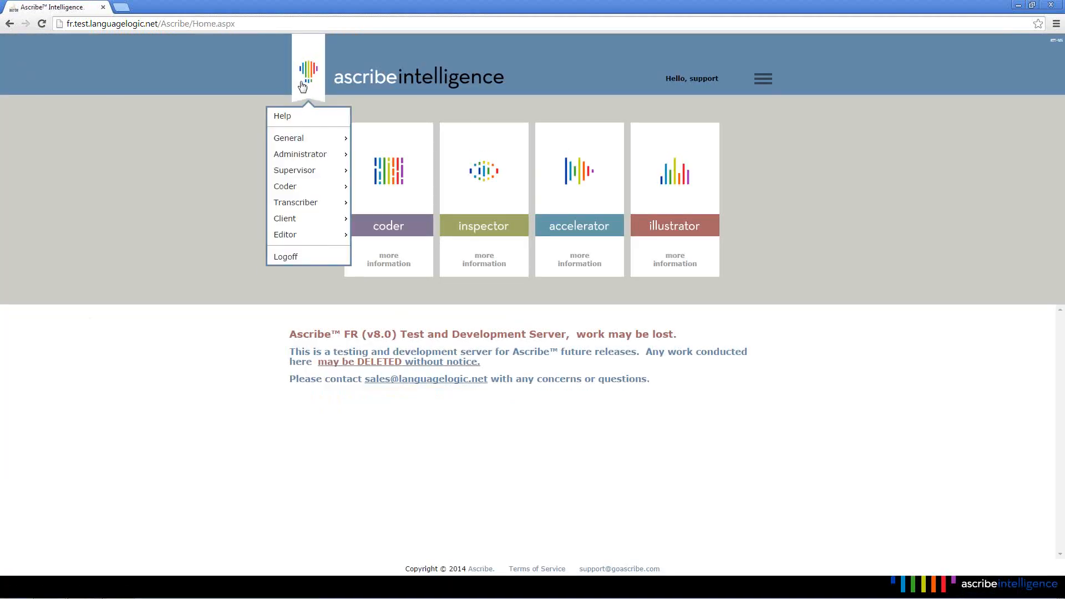
click(325, 141)
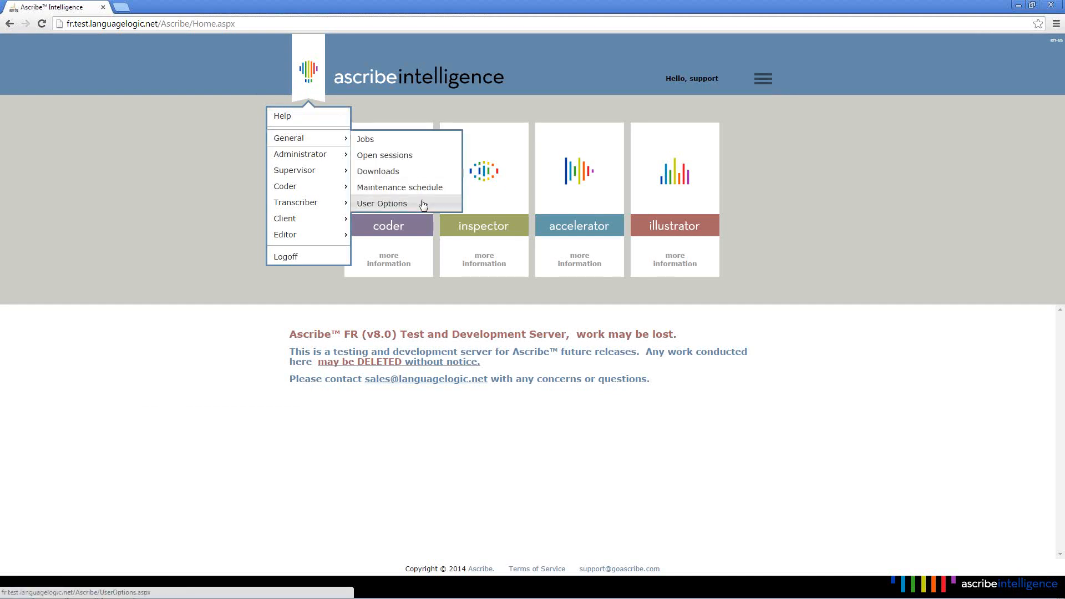
click(423, 205)
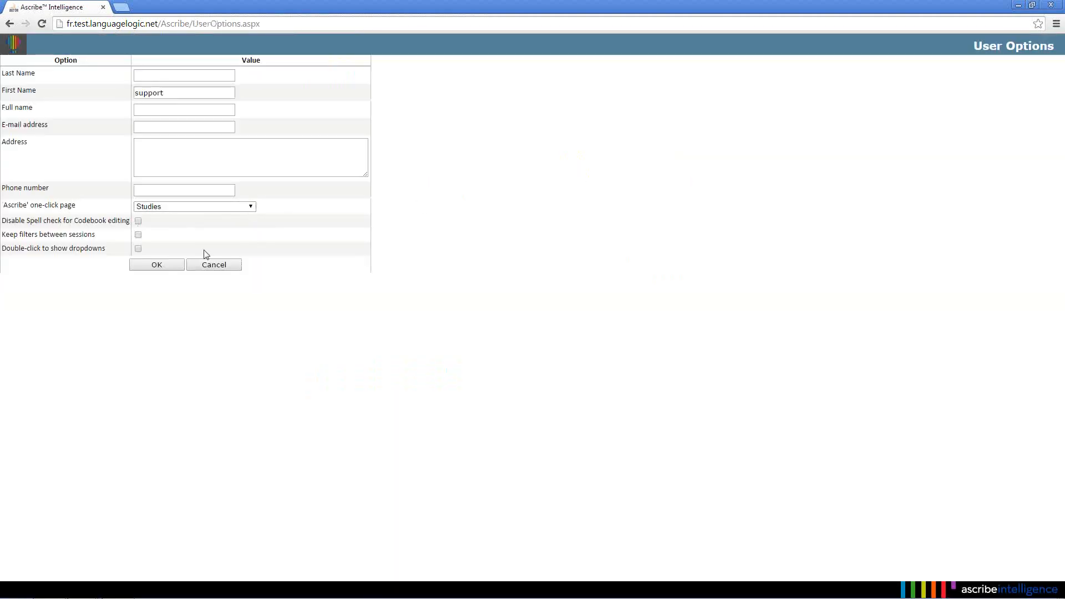
click(161, 267)
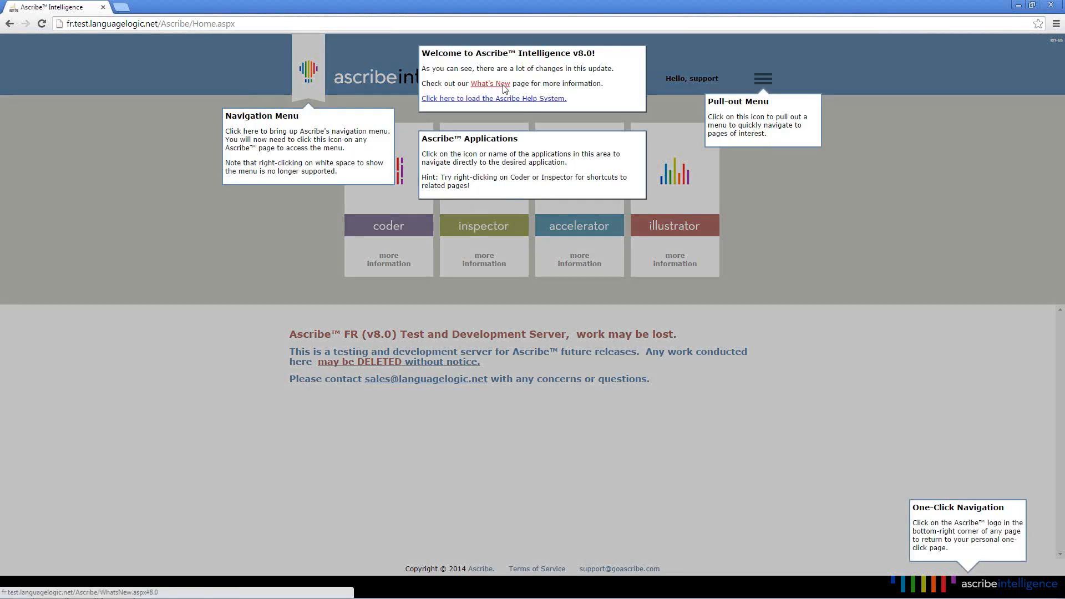
Open the What's New page for version 8.0, and view the navigation options available on it.
click(504, 87)
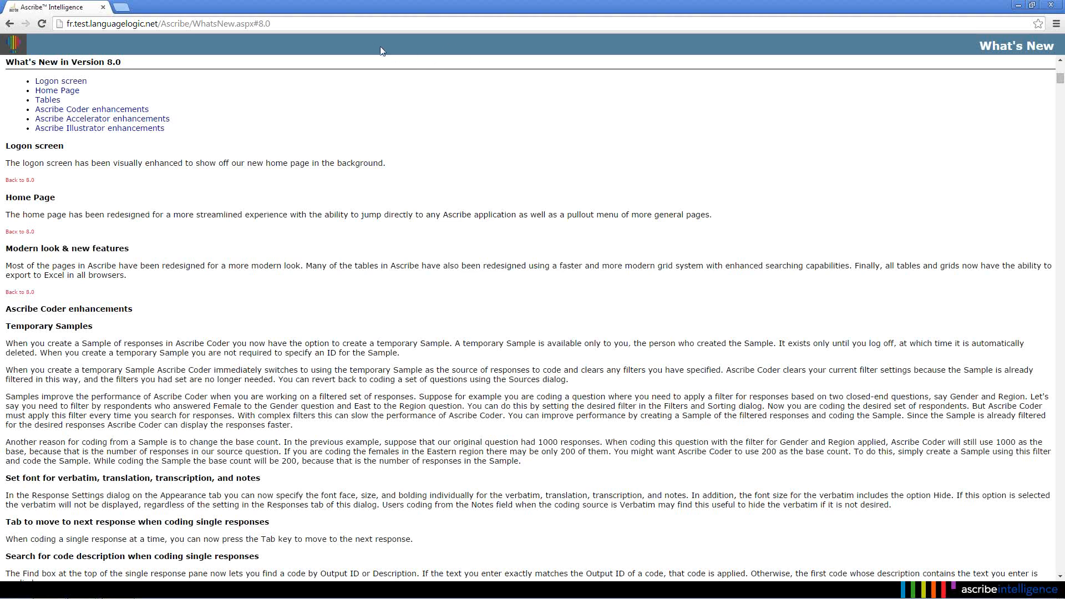
click(15, 45)
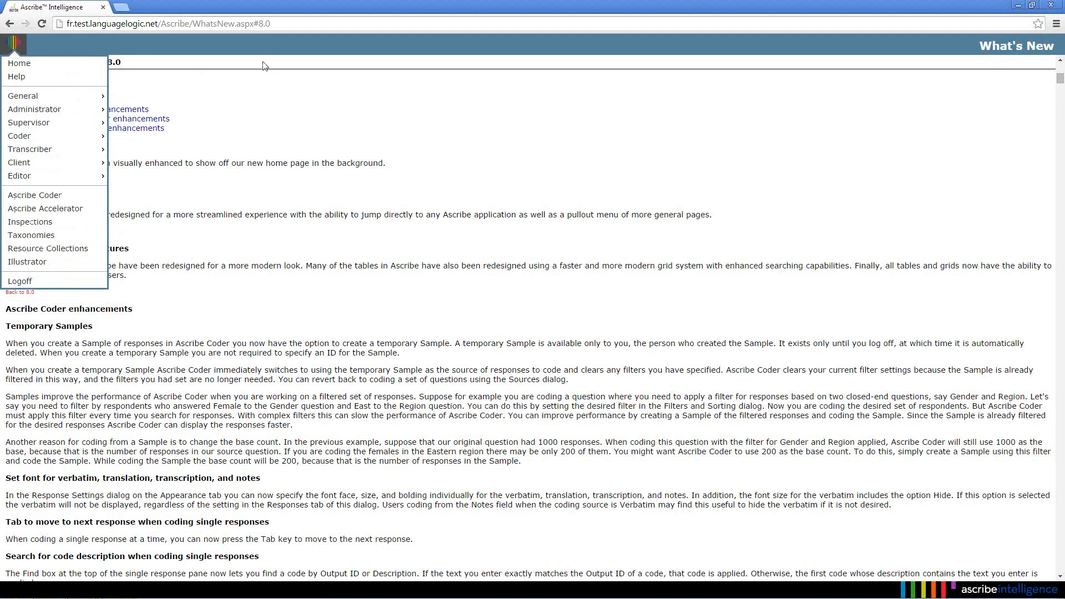
click(284, 58)
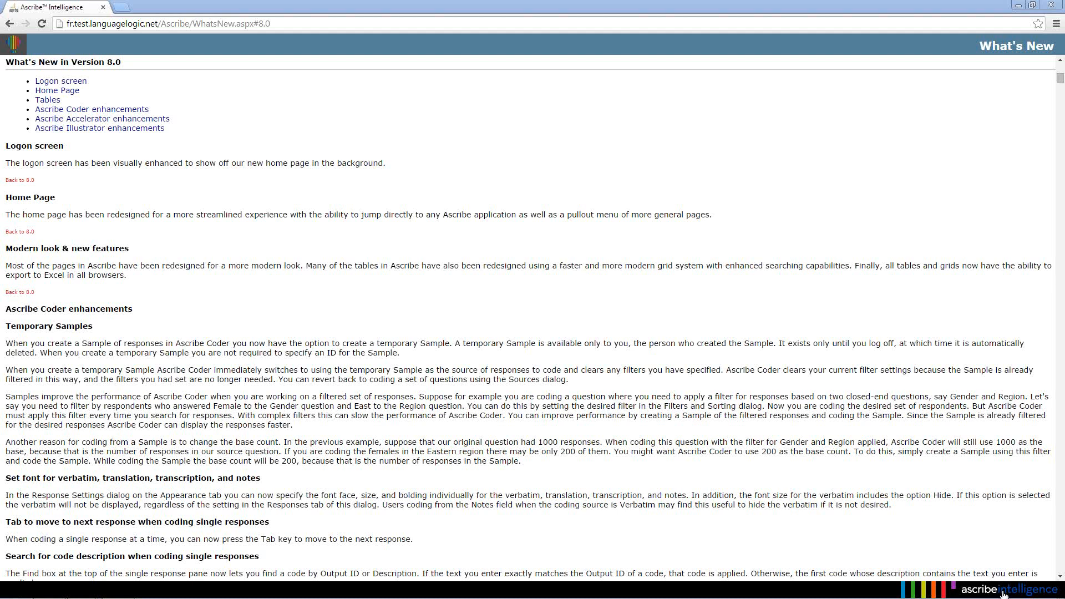
Use the one-click navigation from the What's New page to reach Studies, and return to the home page.
click(1004, 594)
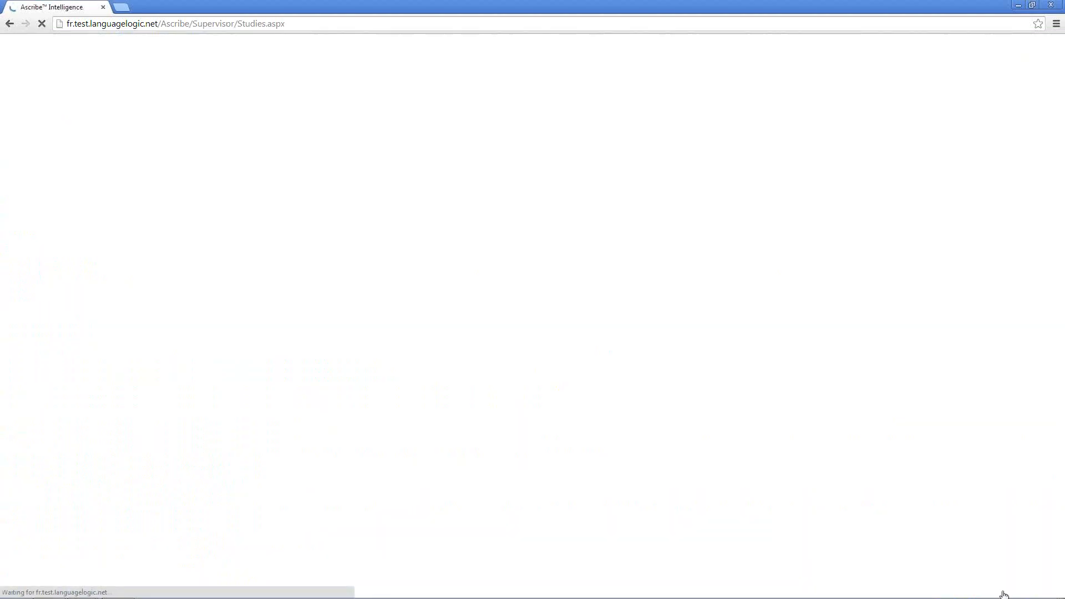
click(13, 44)
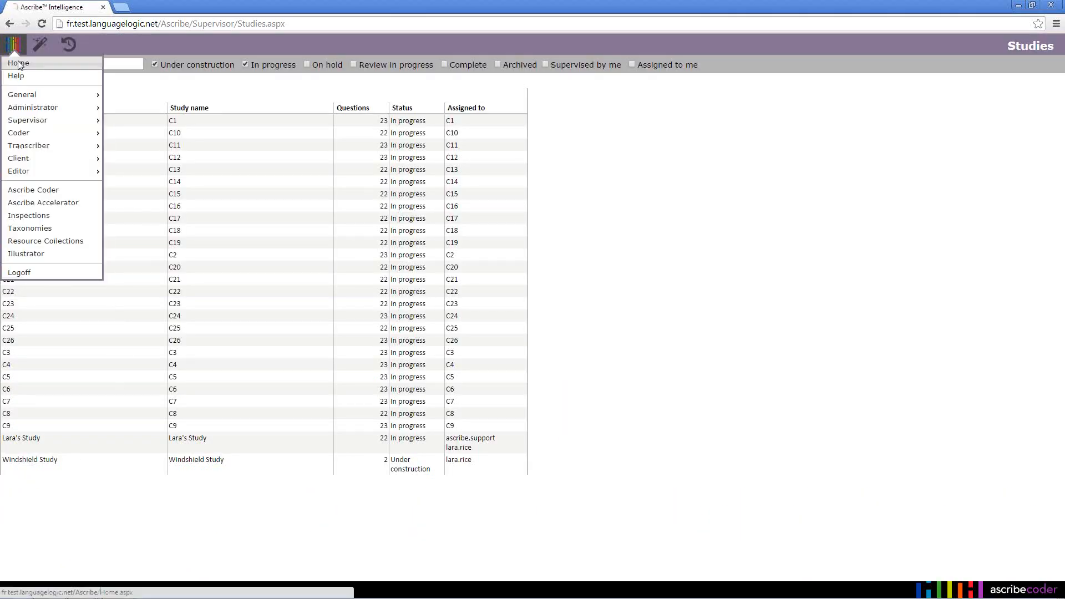
click(18, 63)
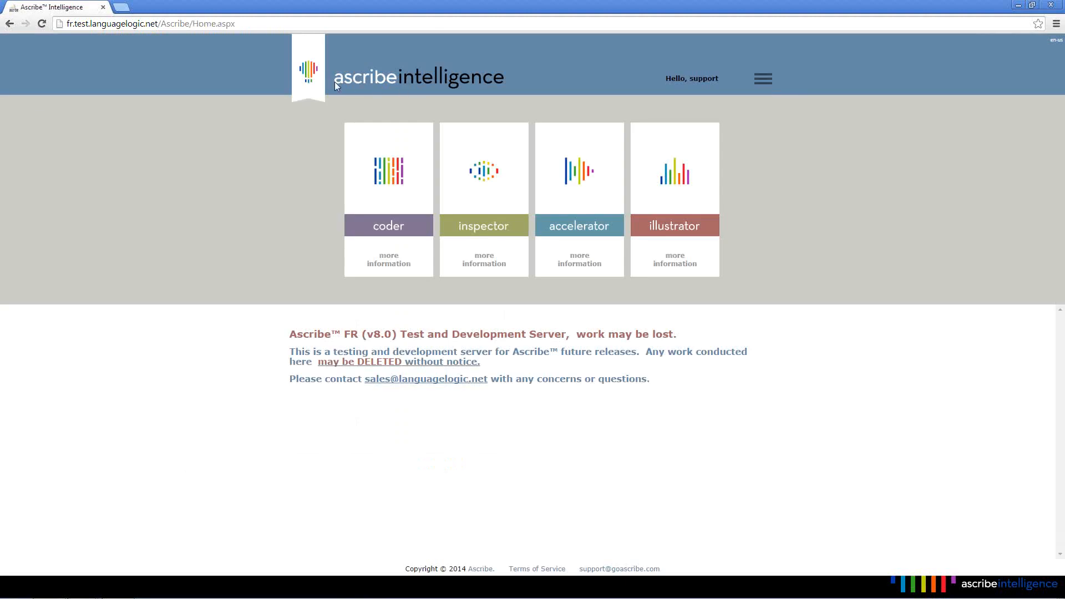
Open the Studies page from the home page's Coder shortcuts.
click(426, 212)
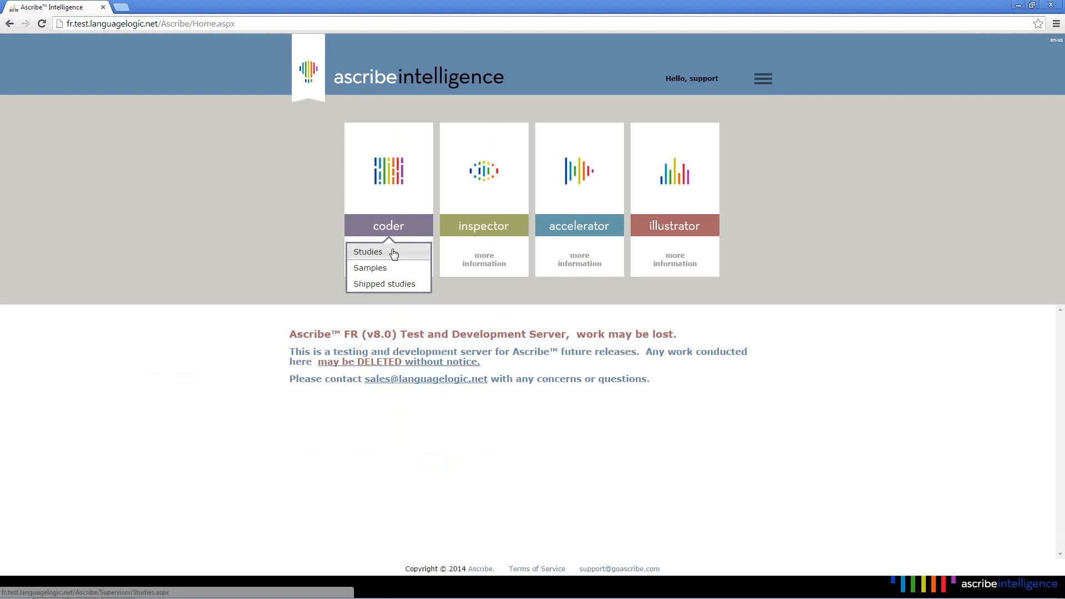
click(391, 249)
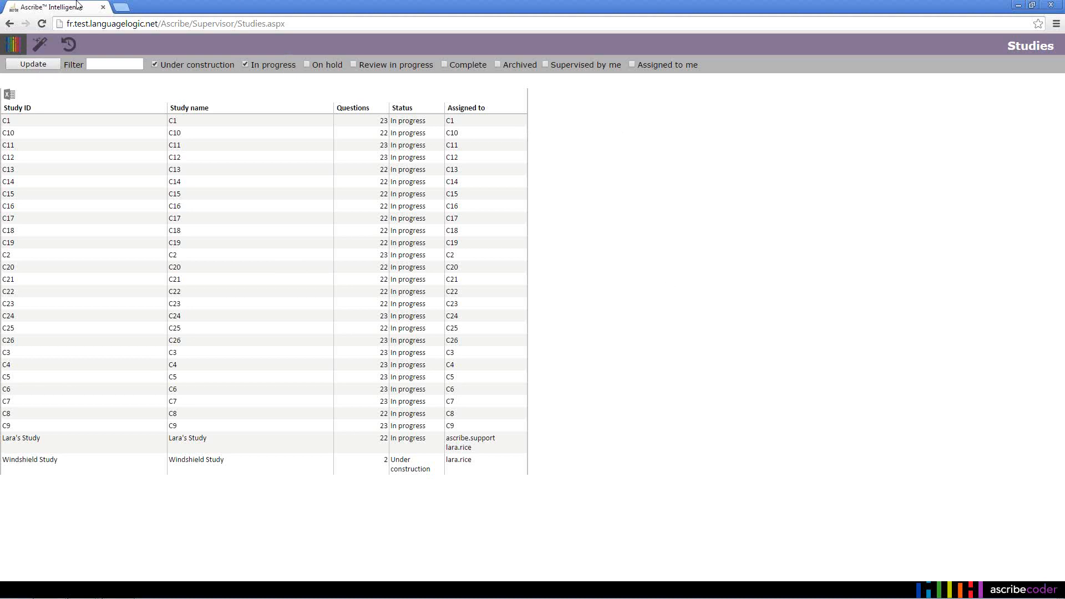
click(20, 47)
Examine the commands available for the study listed just above Windshield Study, including its File commands for saving, restoring and merging.
right_click(228, 444)
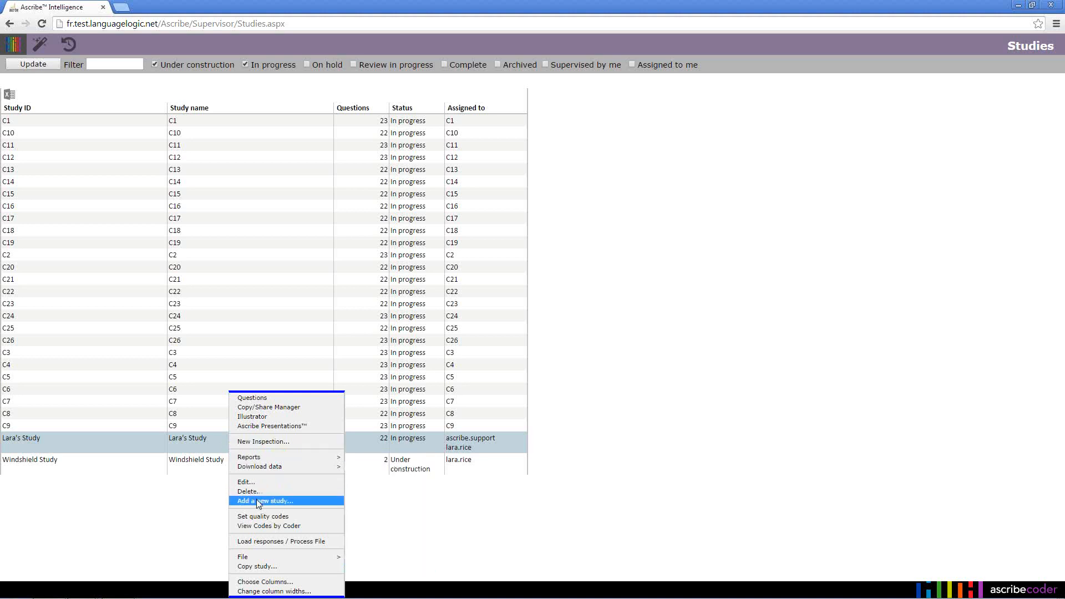
mouse_move(258, 557)
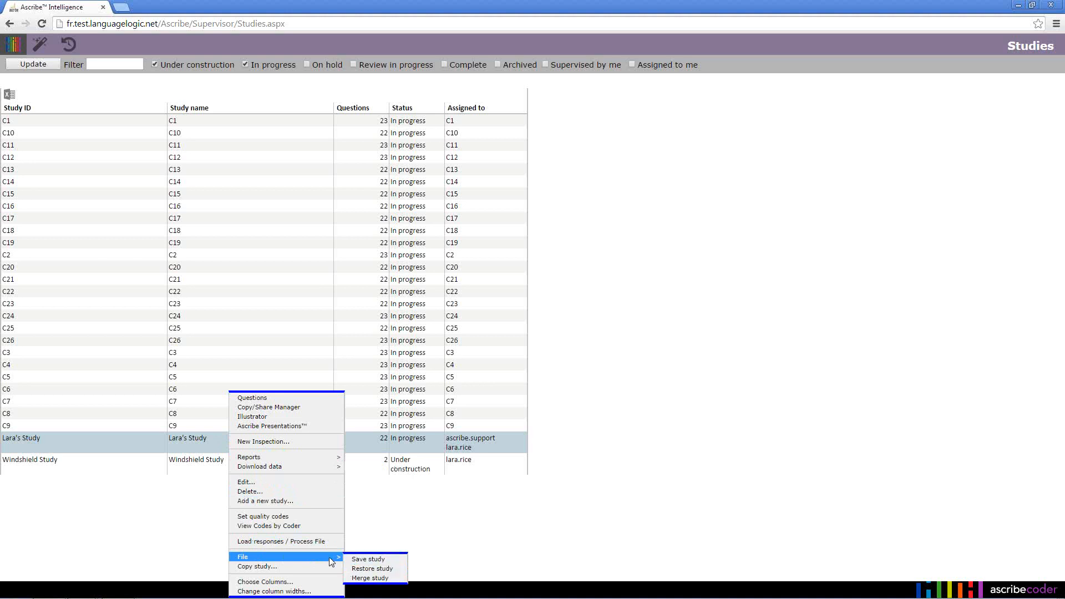
right_click(196, 444)
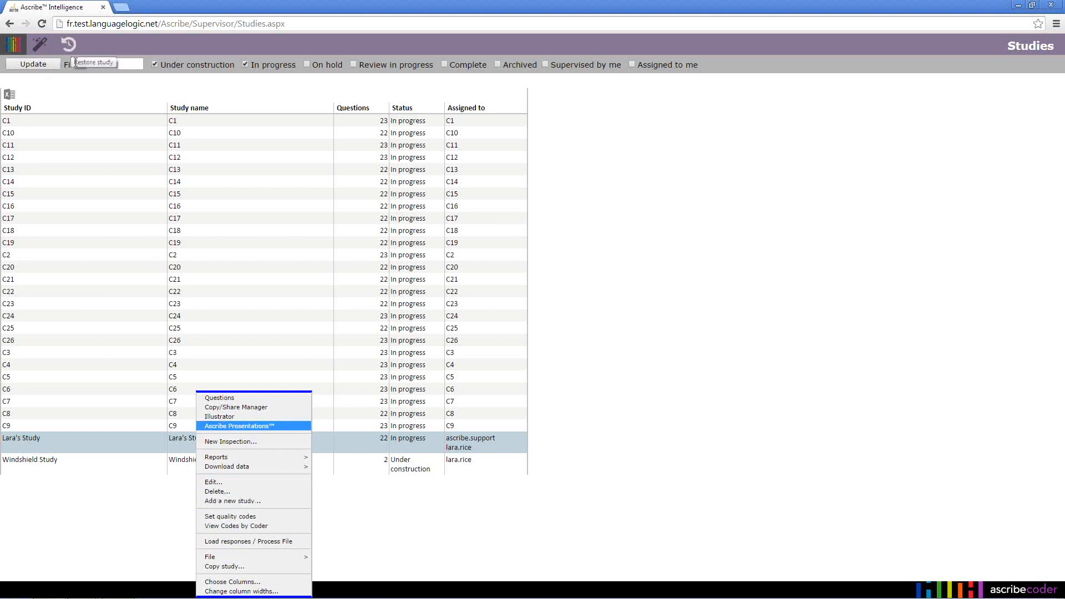
mouse_move(284, 557)
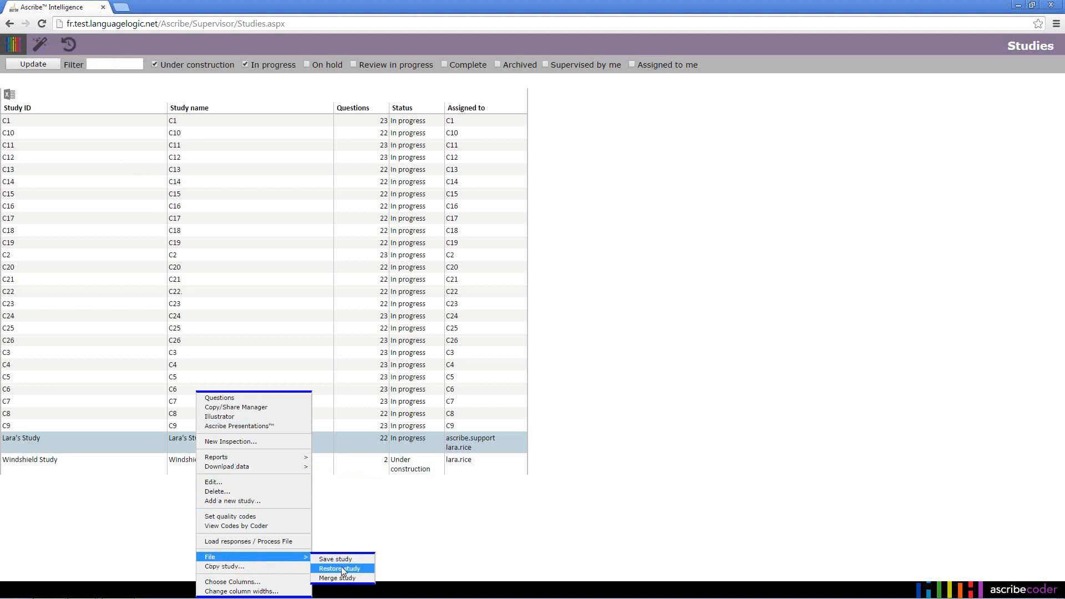
click(358, 515)
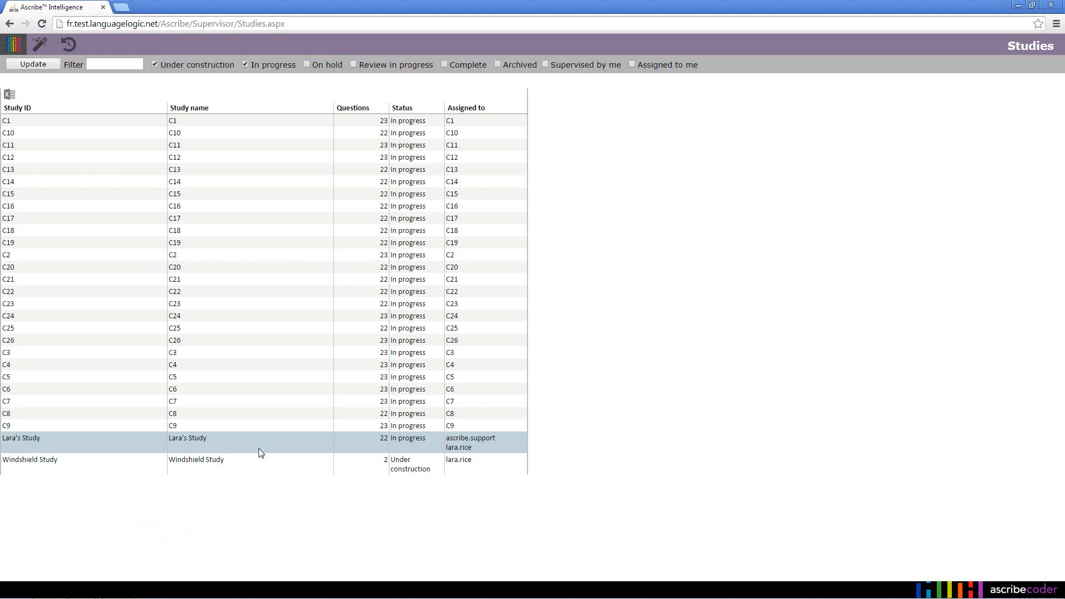
Open the Questions page of the study listed just above Windshield Study.
right_click(260, 452)
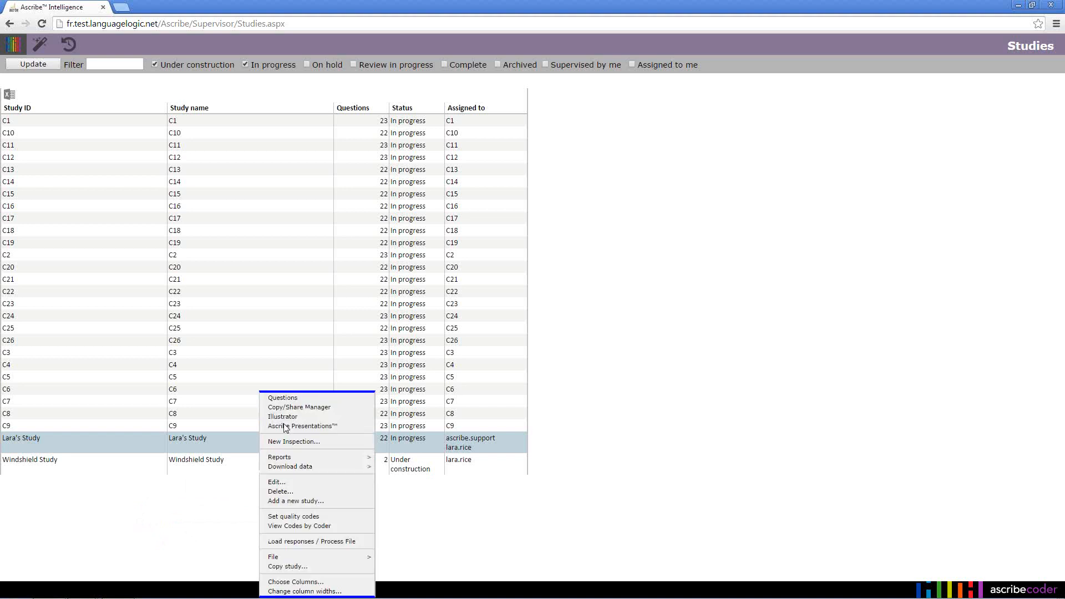
click(289, 400)
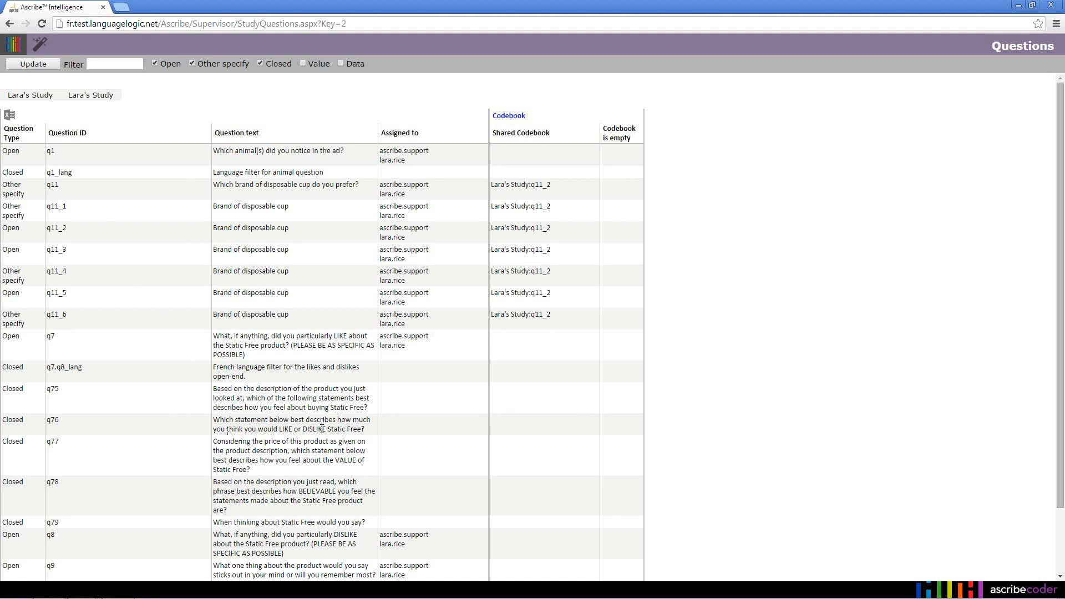
Open the Jobs page from the General navigation options, and list the jobs for the date range Last month.
click(14, 45)
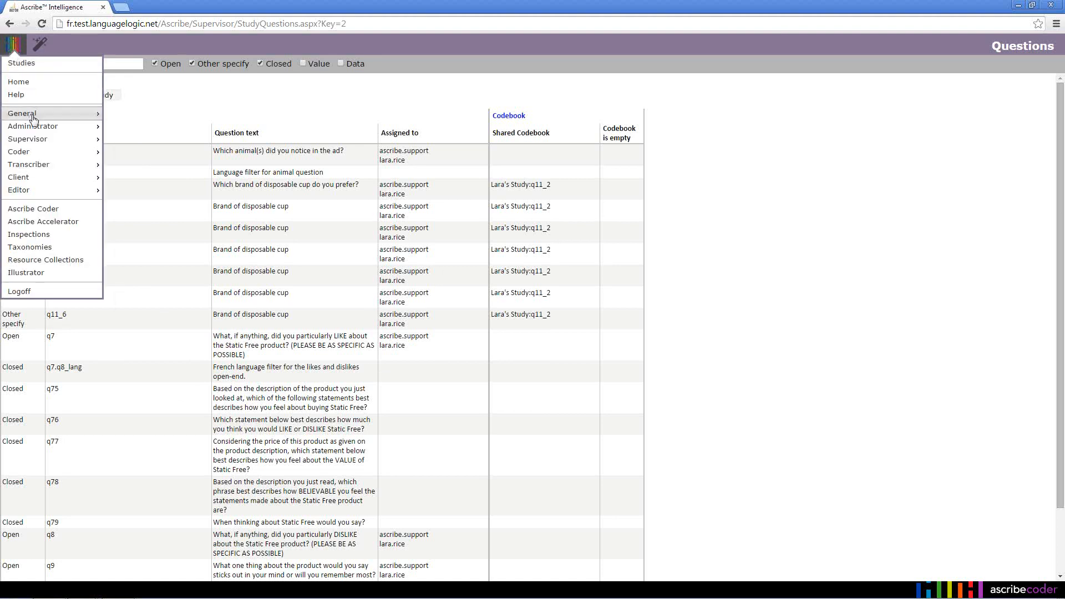
click(124, 115)
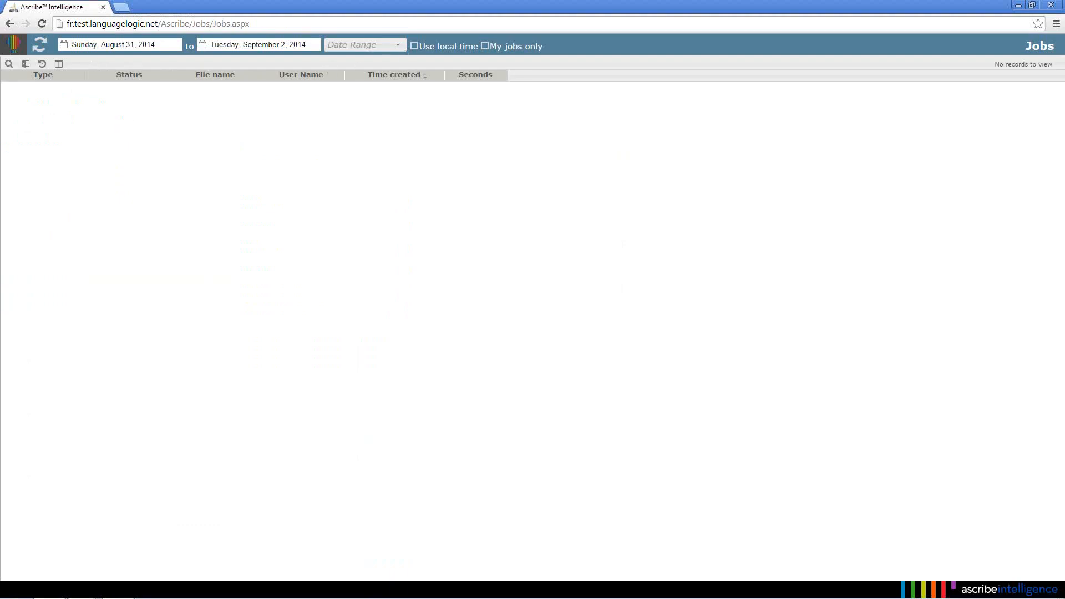
click(399, 46)
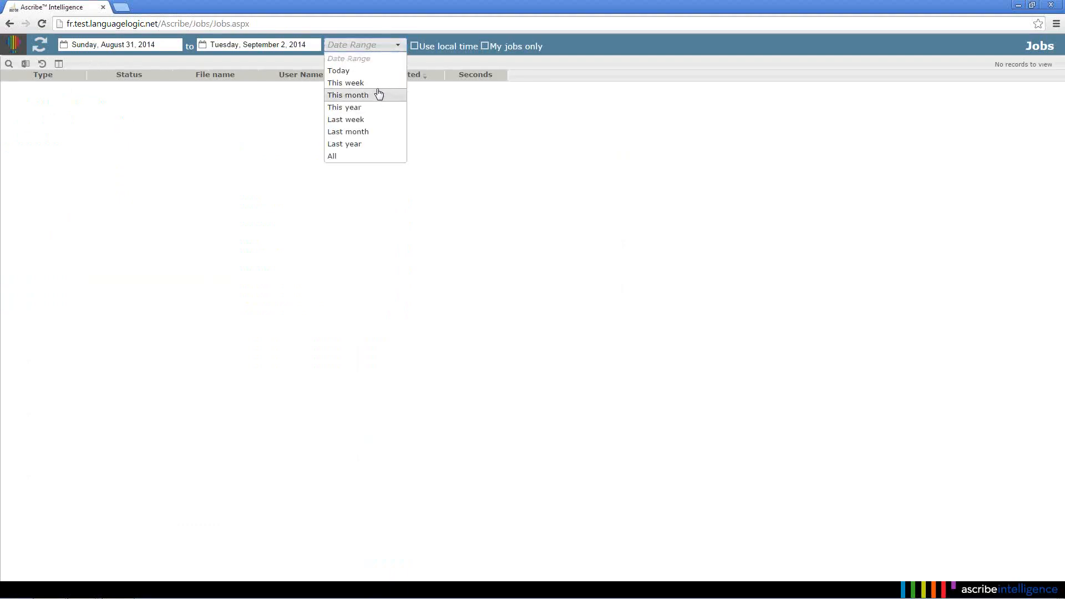
click(373, 132)
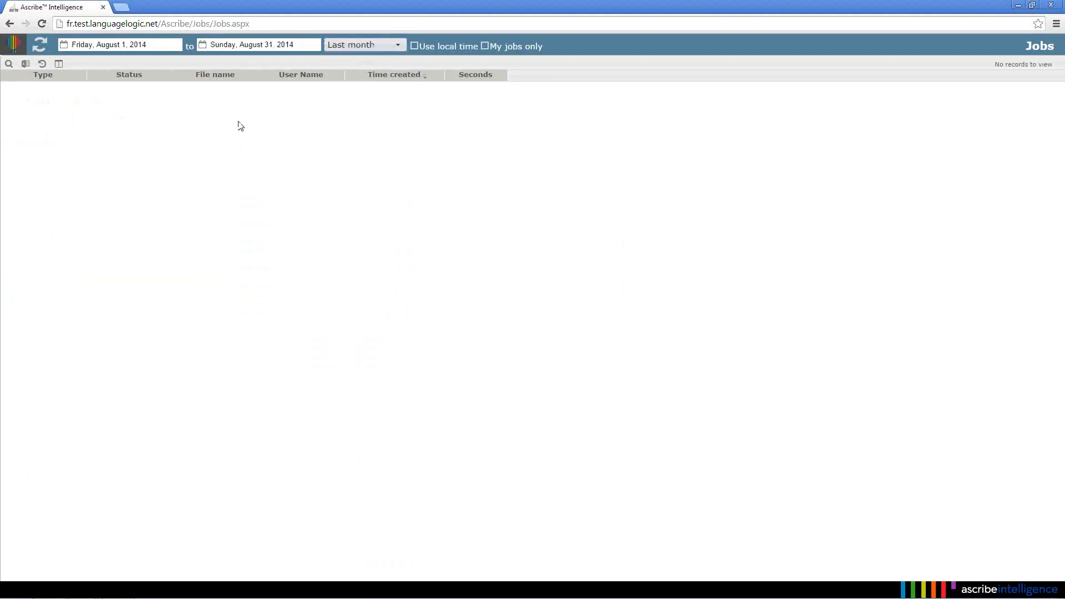
click(42, 49)
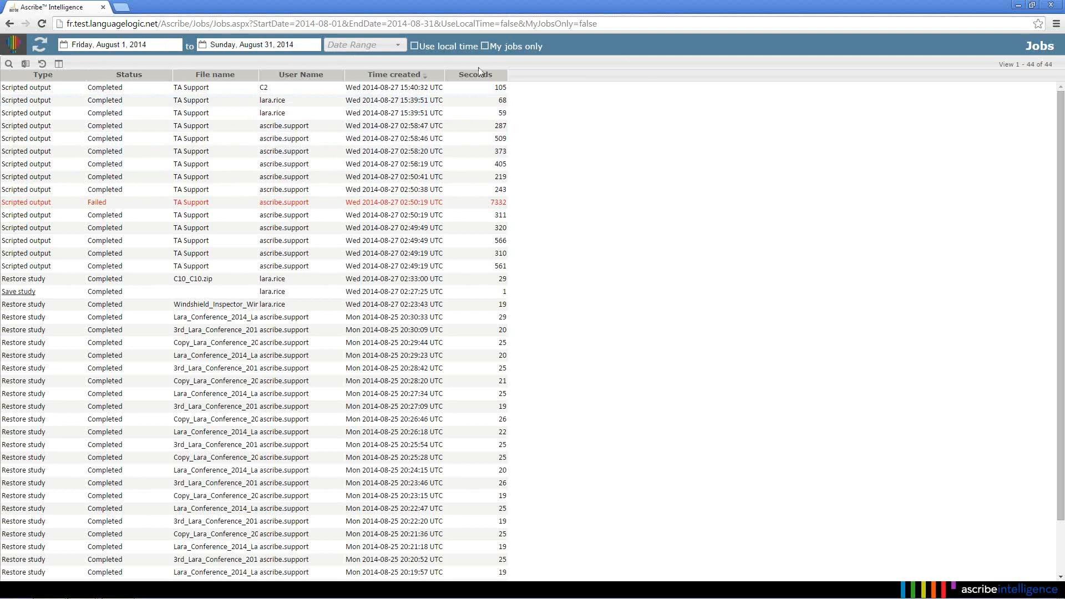
Examine the column choices available for the jobs list.
click(60, 64)
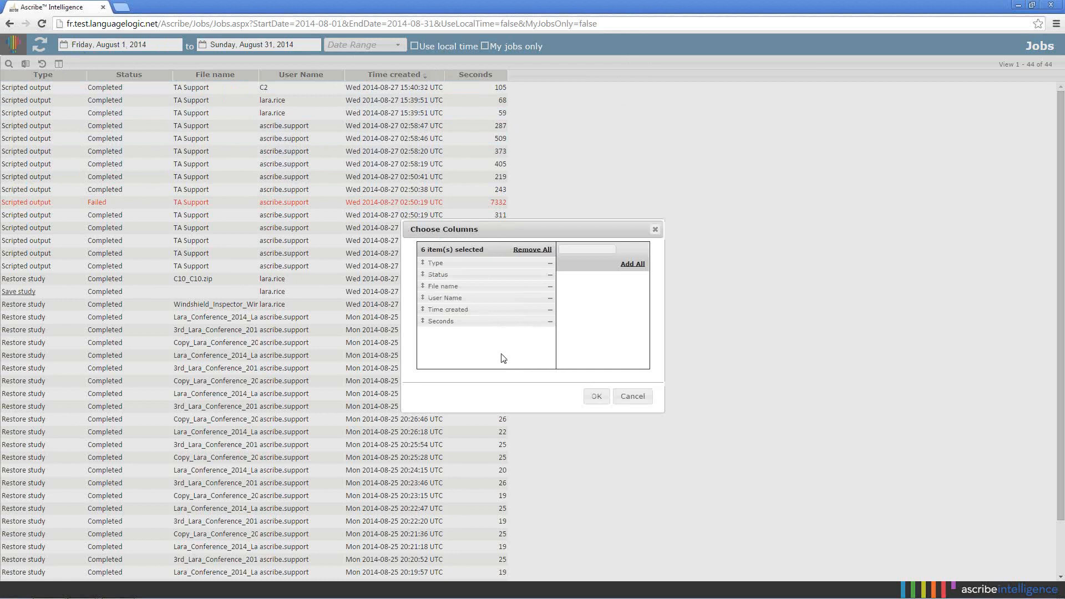
click(656, 229)
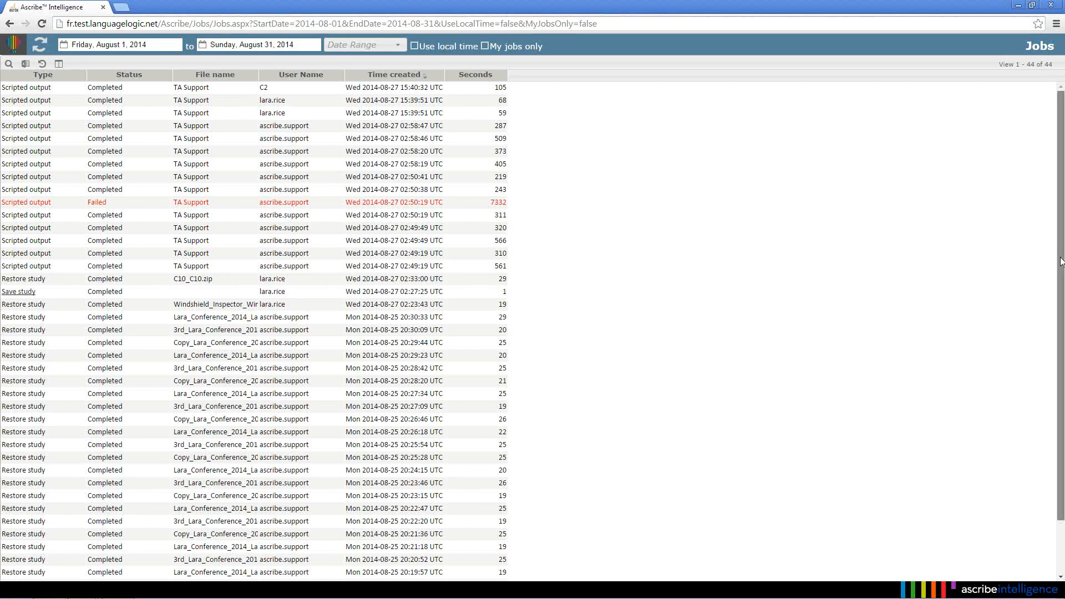
drag(1061, 261, 706, 285)
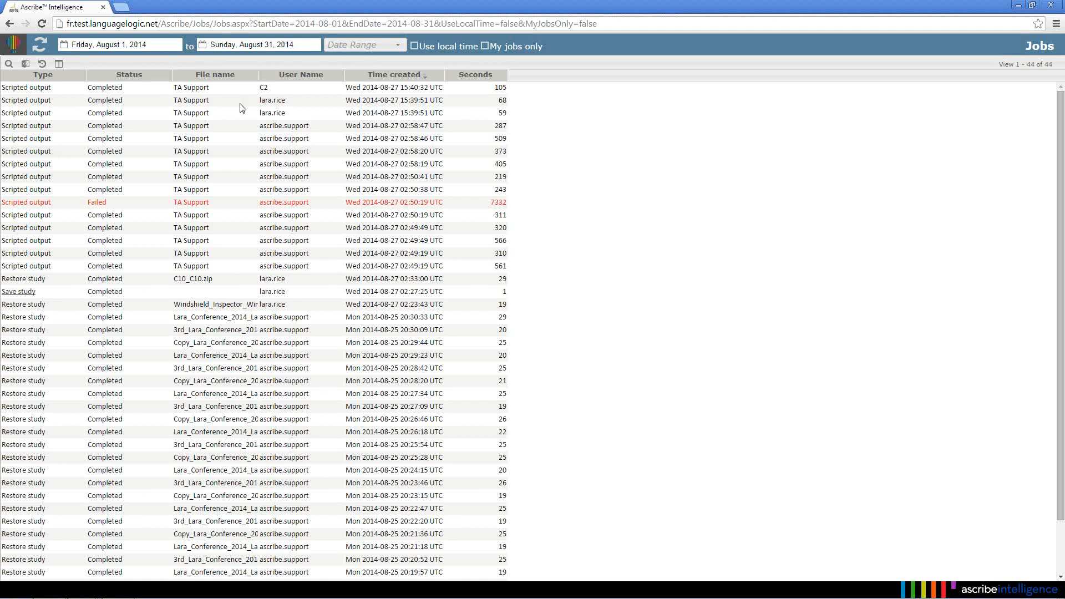
Set up a job search with two conditions using contains, one on User Name and one on Status.
click(9, 66)
drag(7, 66, 414, 284)
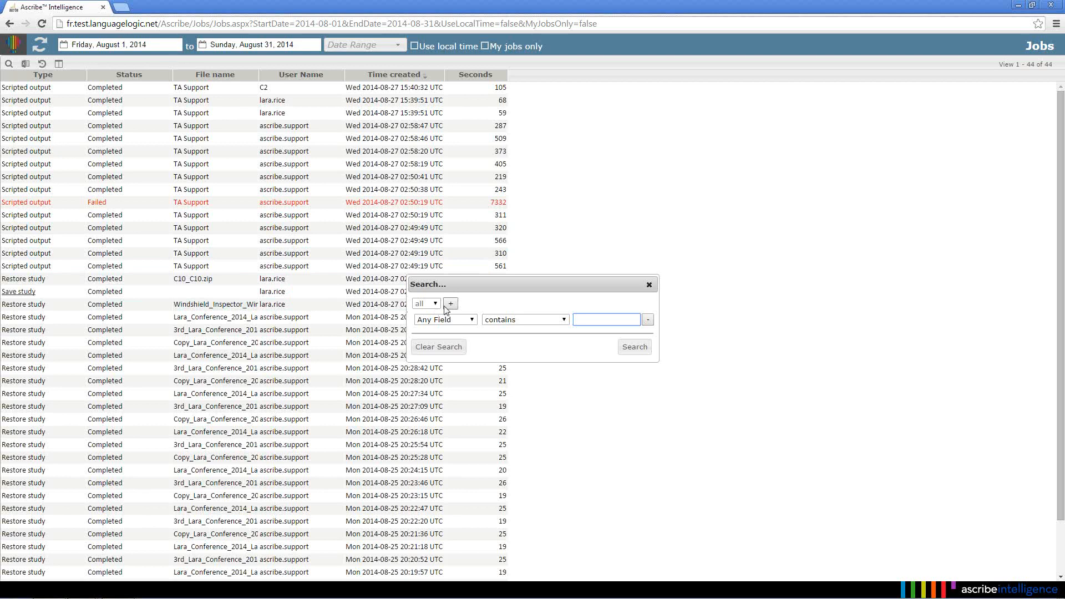
click(472, 320)
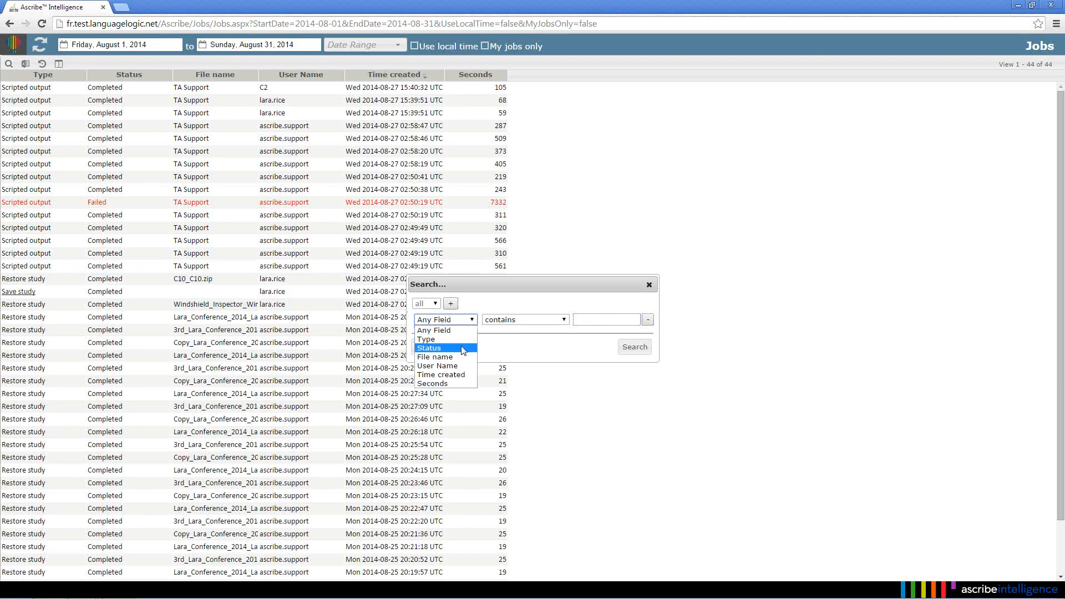
click(461, 368)
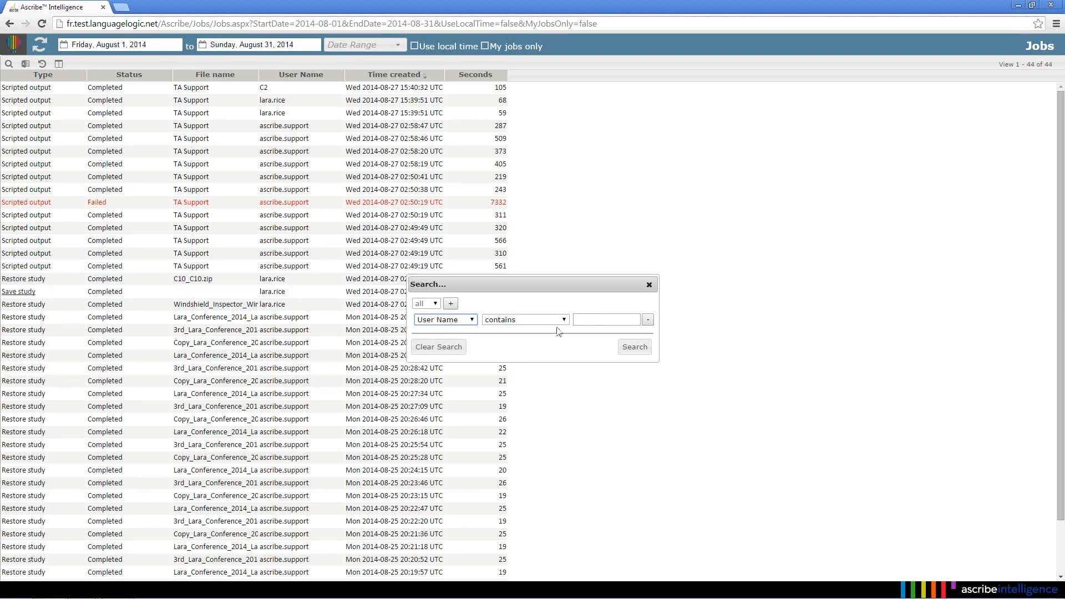
click(574, 320)
click(452, 304)
click(472, 336)
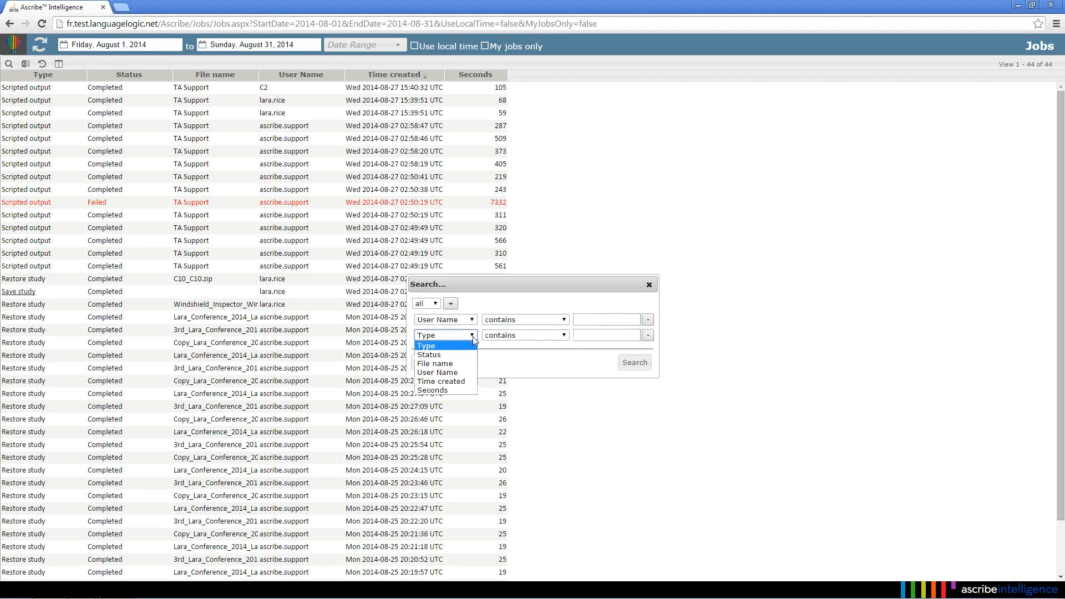
click(469, 355)
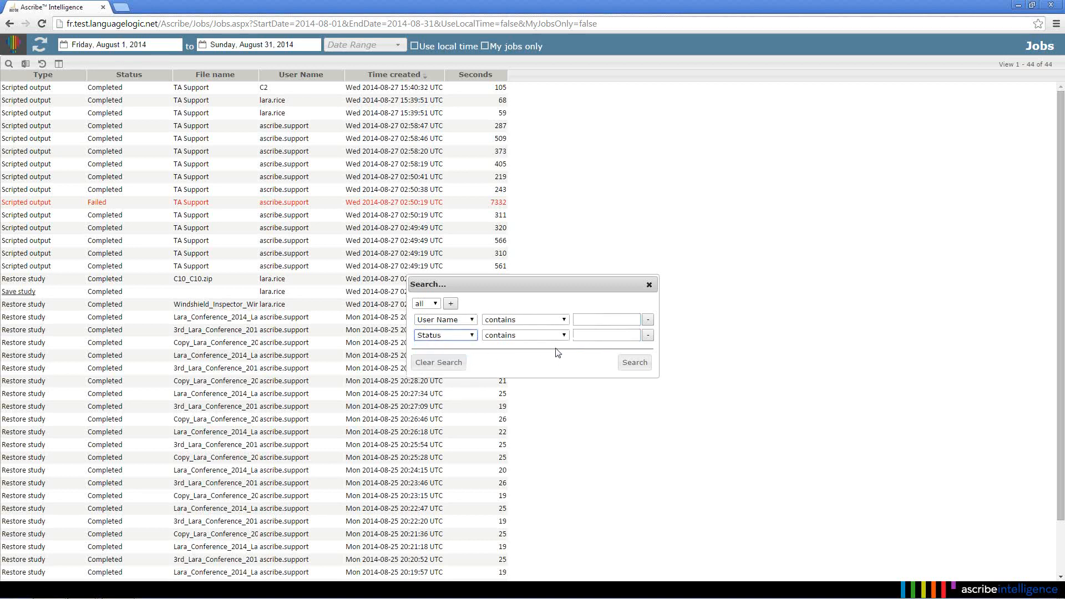
click(563, 320)
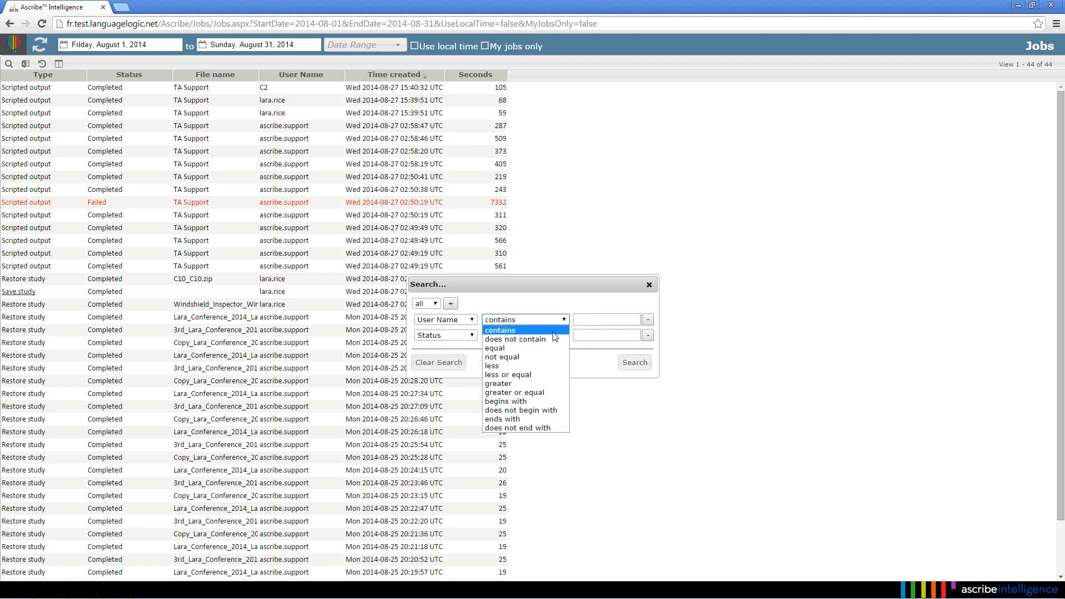
click(530, 330)
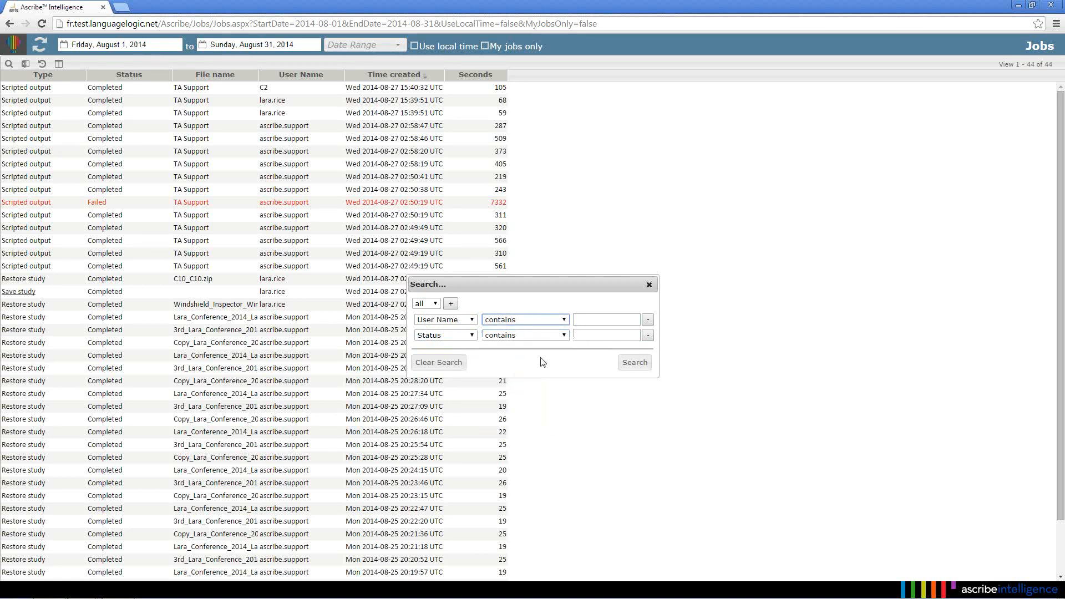
Add a third search condition on Type, try matching any condition before returning to all, and close the job search.
click(450, 304)
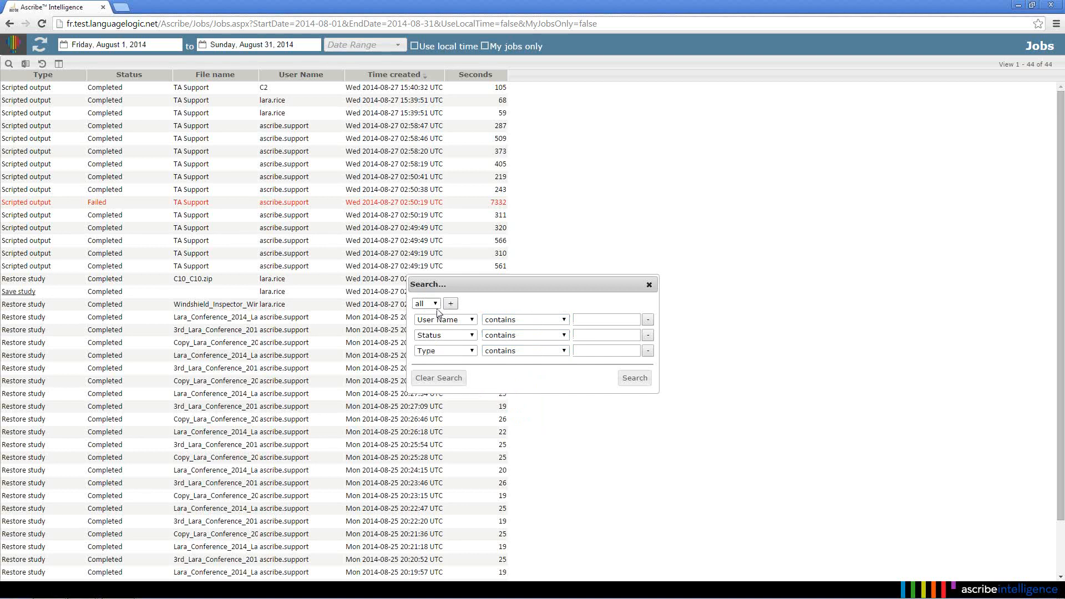
click(436, 305)
click(422, 323)
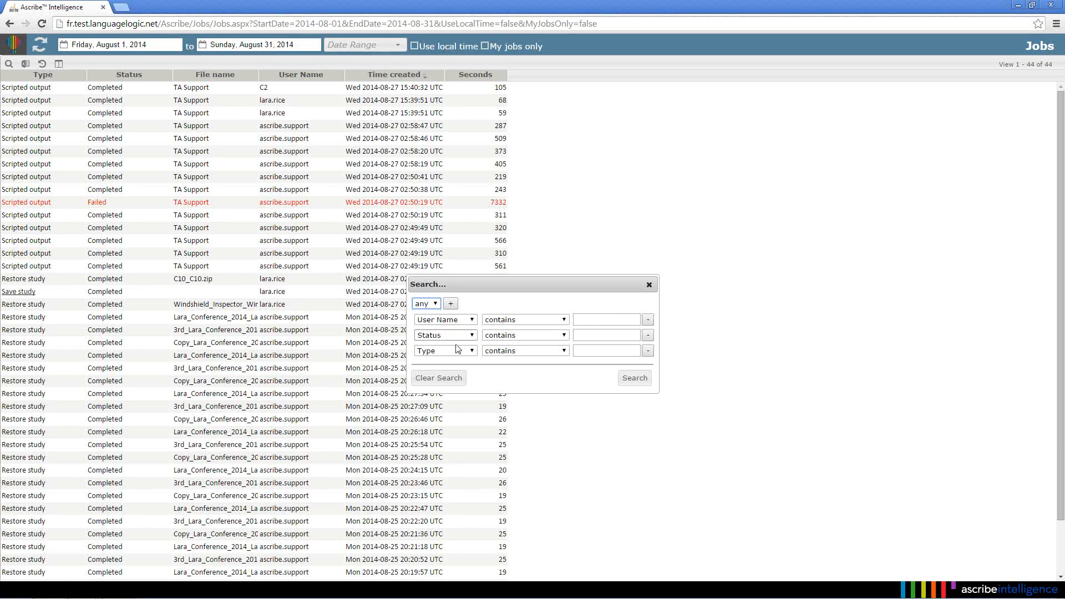
click(435, 305)
click(432, 314)
click(649, 285)
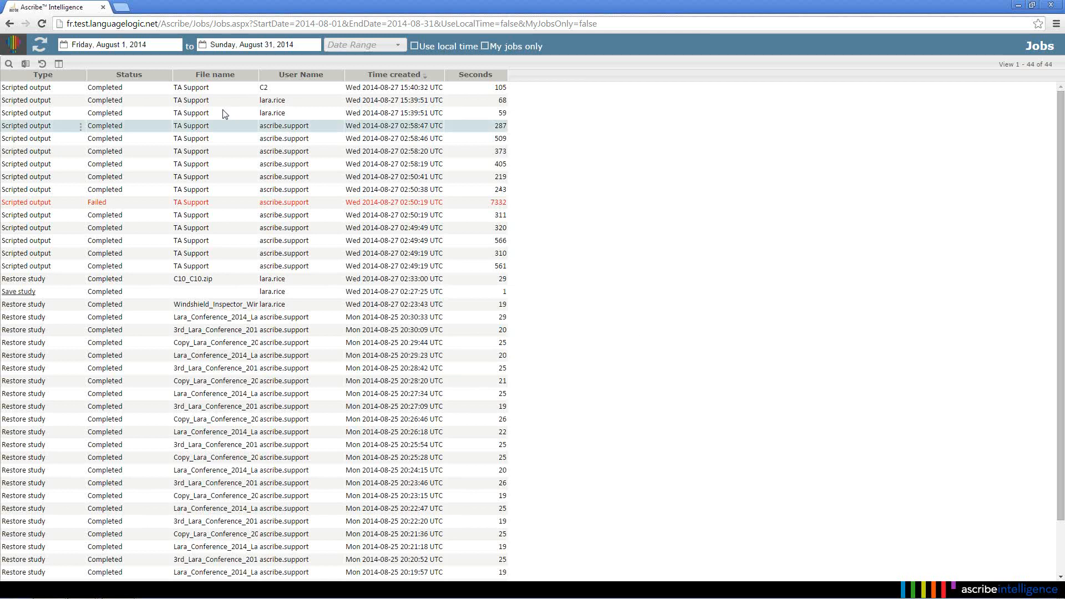
Rearrange the jobs list columns with Type last and User Name before File name, and remove the Seconds column.
click(57, 64)
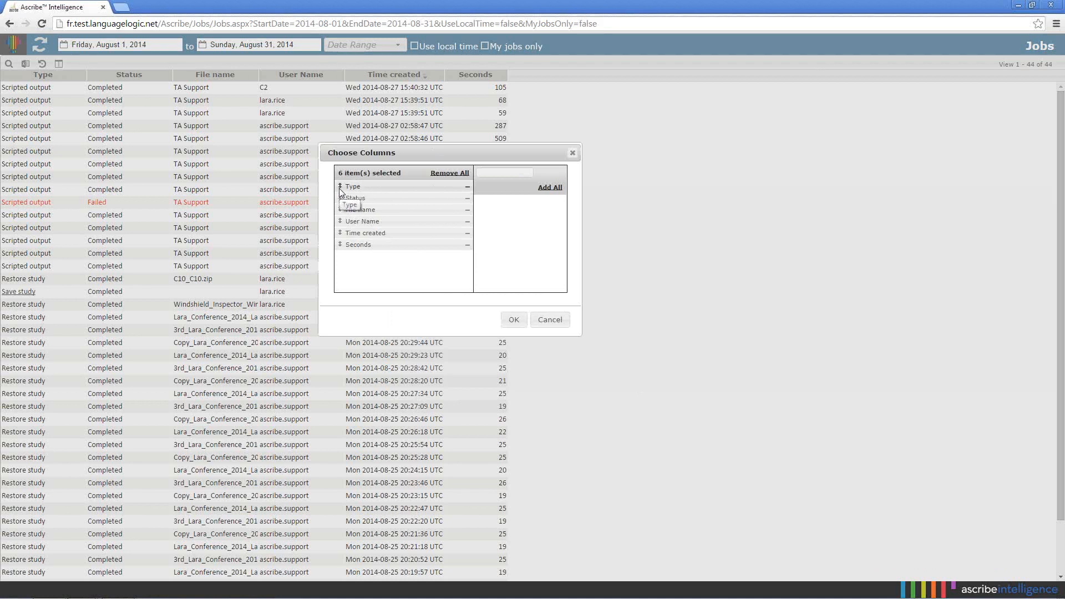
drag(341, 192, 342, 251)
click(466, 236)
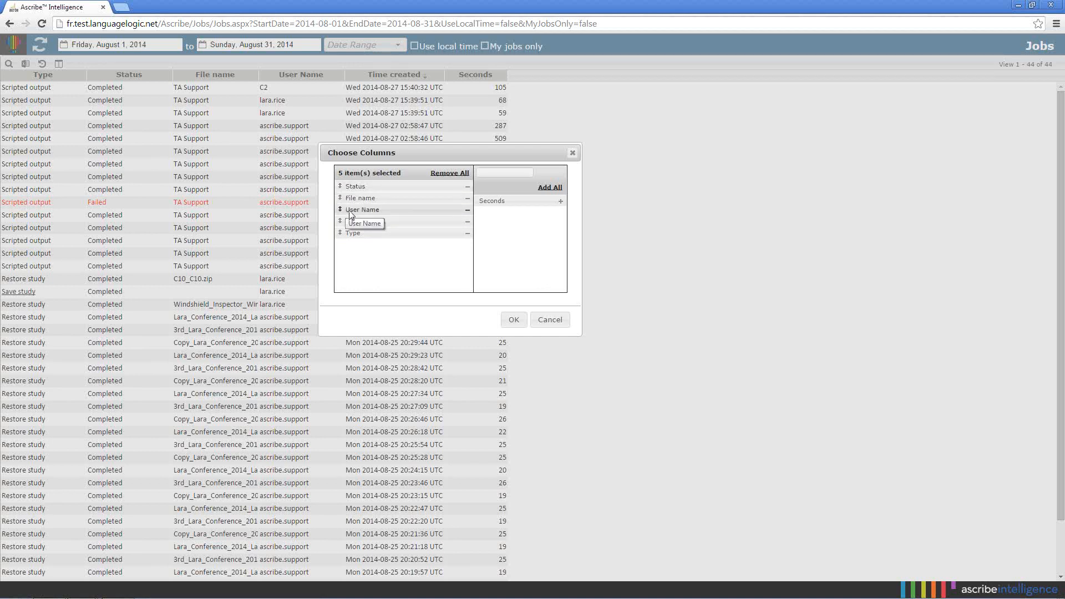
drag(350, 215, 349, 198)
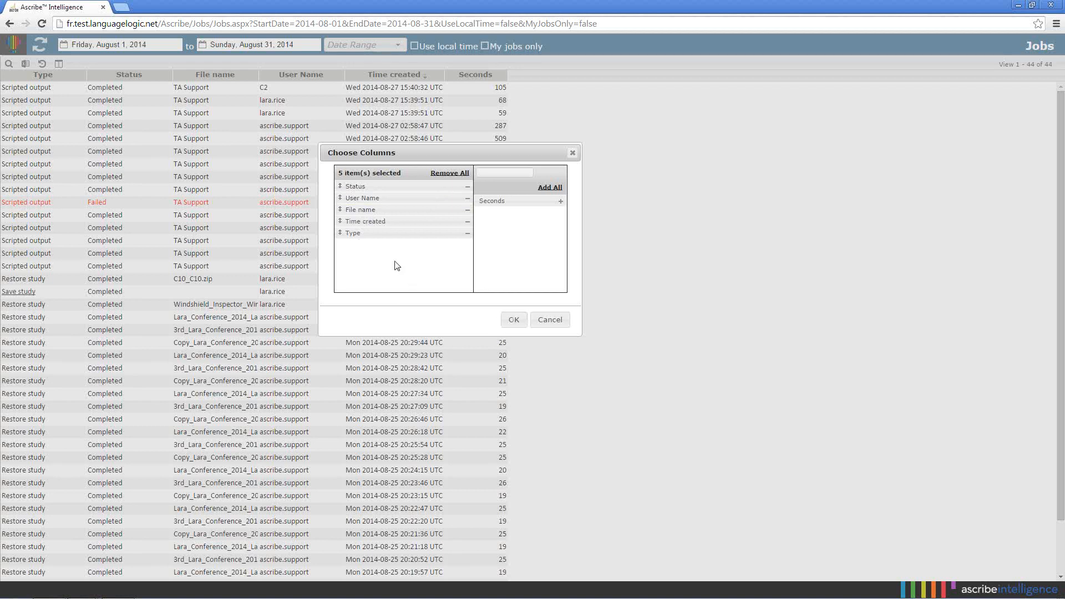
click(512, 320)
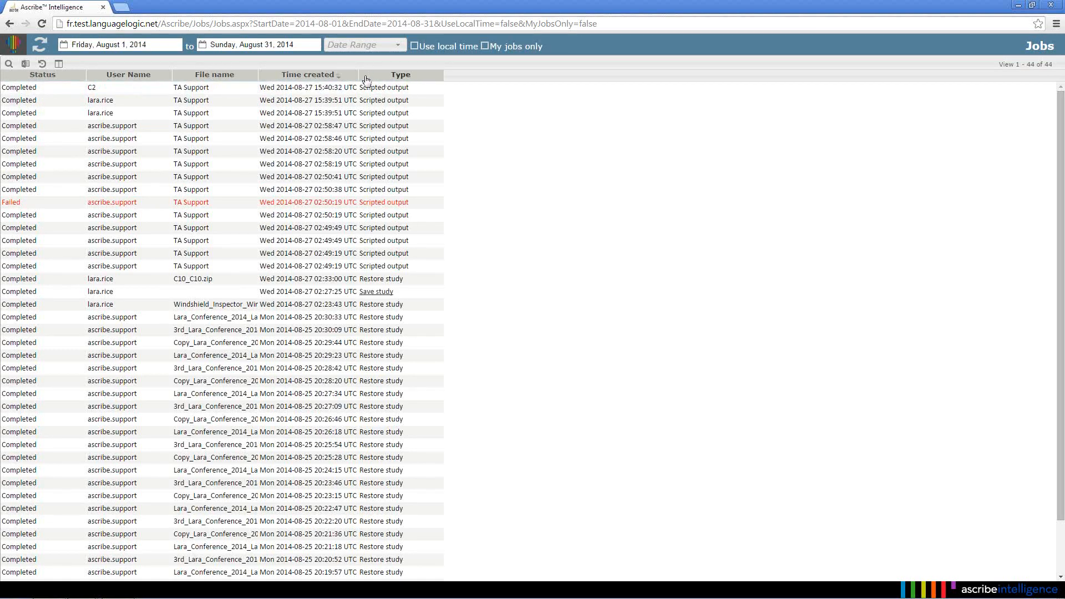
Widen the Time created, File name and User Name columns of the jobs list.
drag(359, 76, 405, 78)
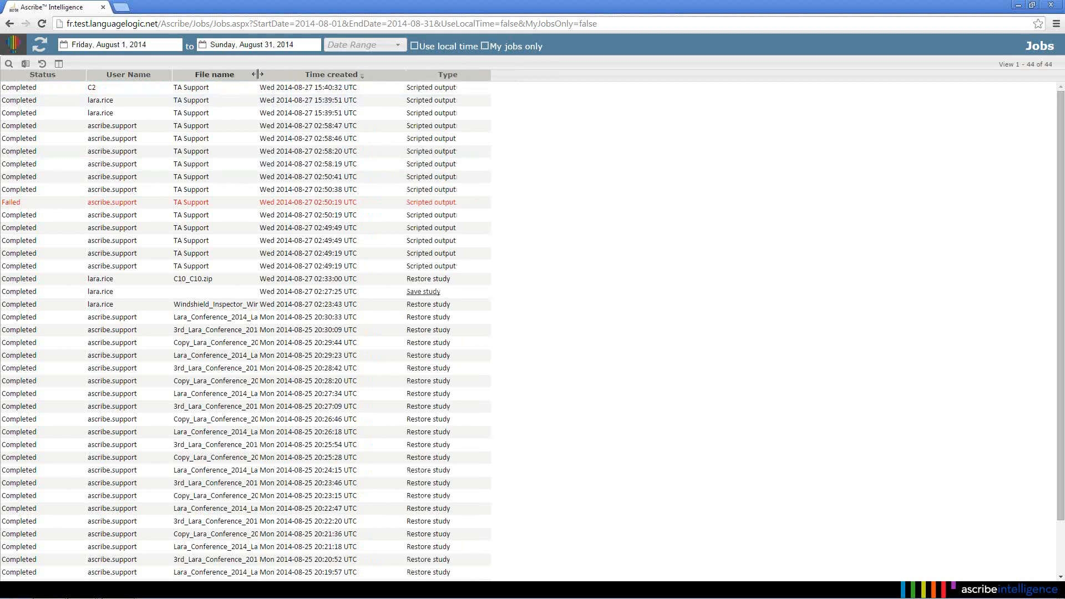
drag(258, 78, 392, 79)
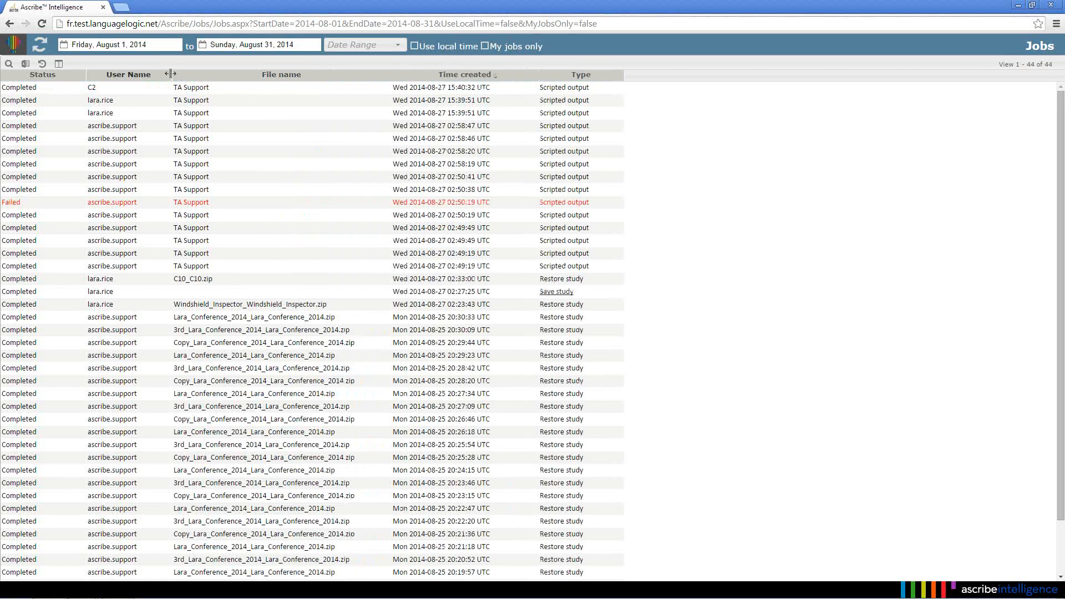
drag(172, 74, 192, 75)
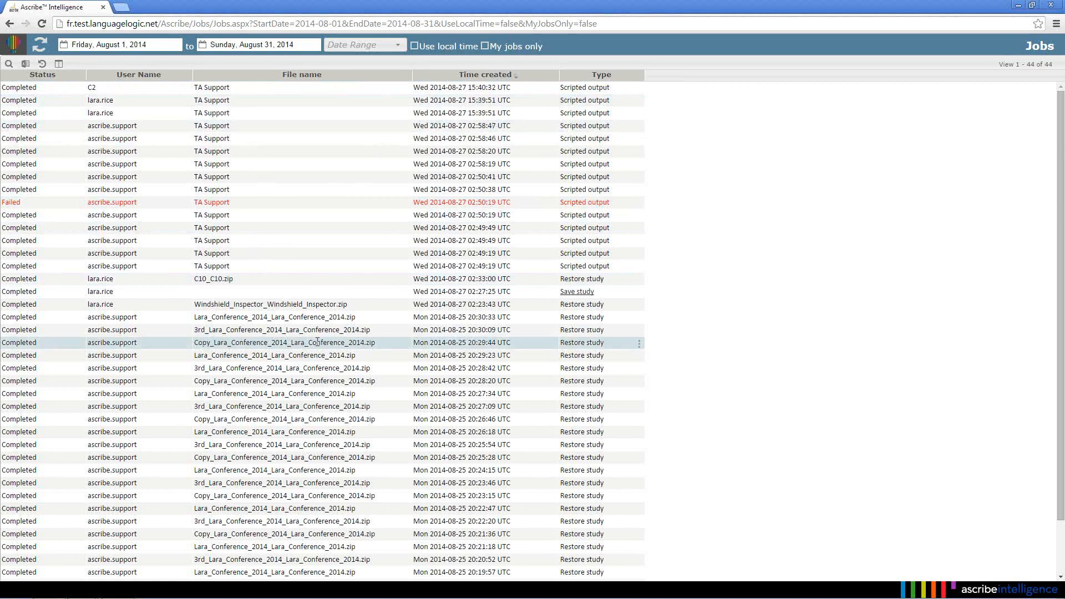
Sort the jobs list by Time created, and re-sort it by File name in descending order.
click(525, 82)
click(524, 82)
click(375, 82)
click(375, 82)
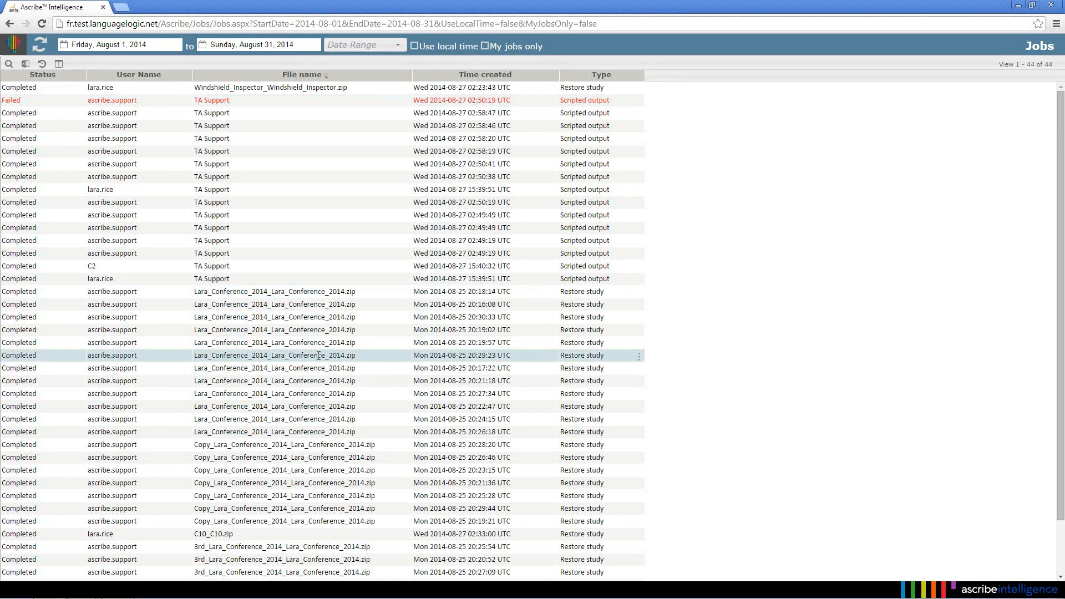
Reset the jobs list to its default column layout, and widen the Time created and File name columns.
click(42, 65)
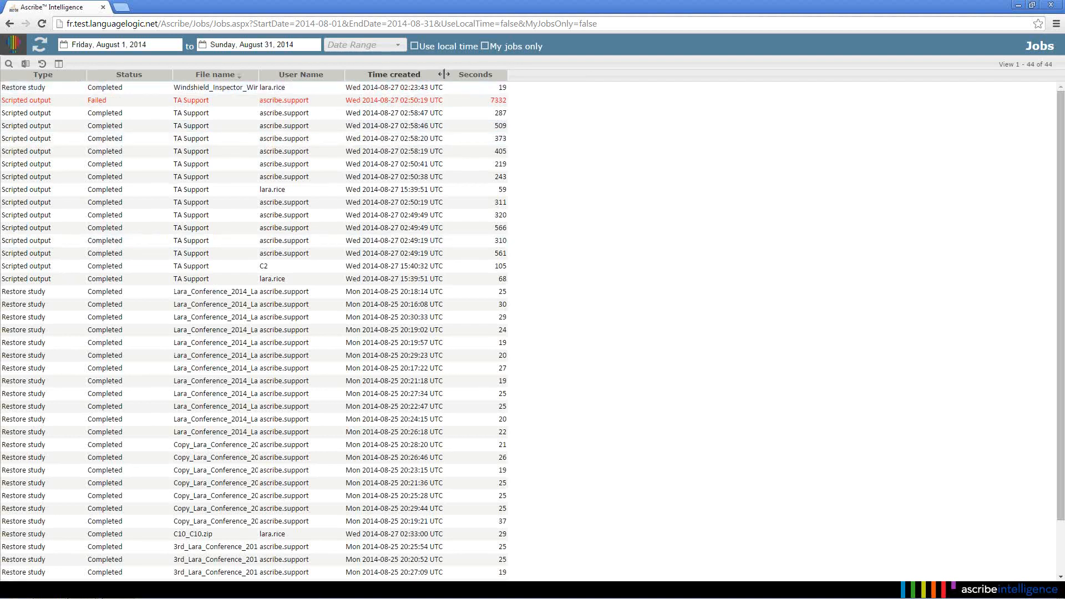
drag(444, 74, 492, 77)
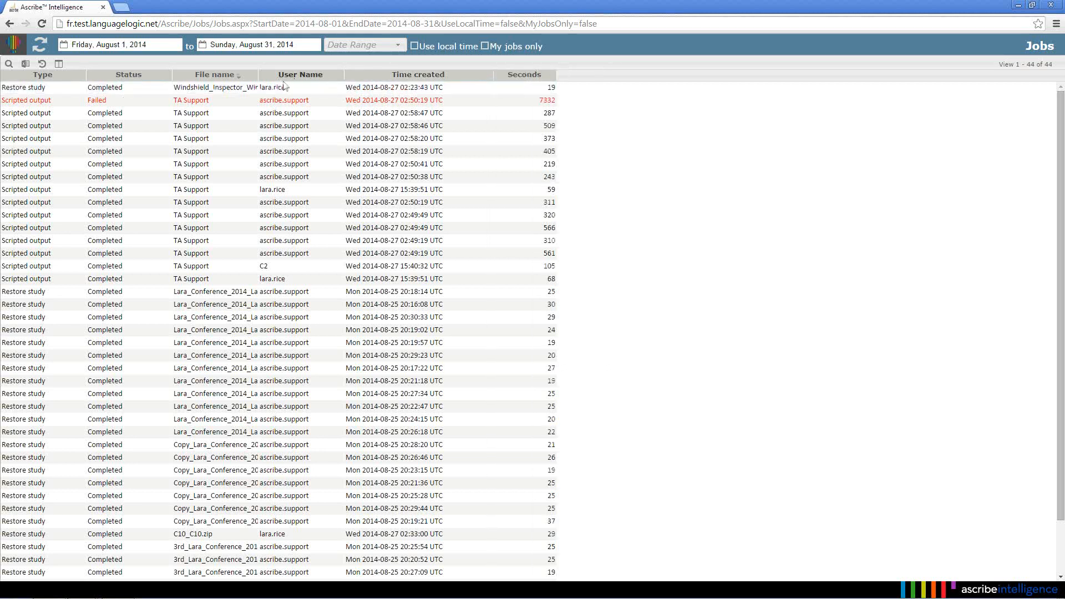
drag(257, 77, 370, 78)
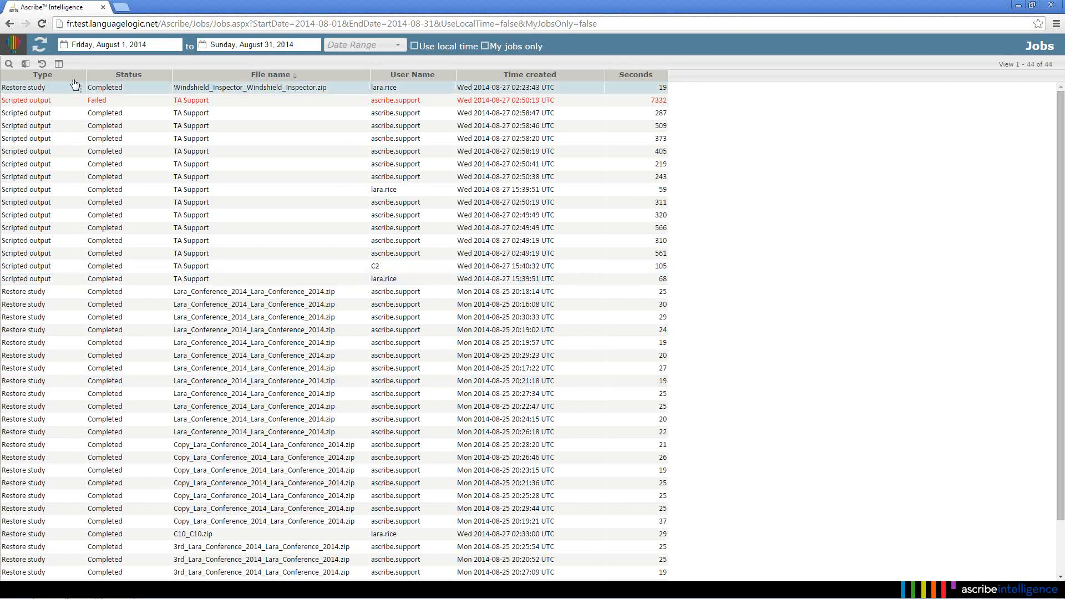
Return to the home page and open the recent question q11, Brands of Disposable Cup, in Coder.
click(17, 48)
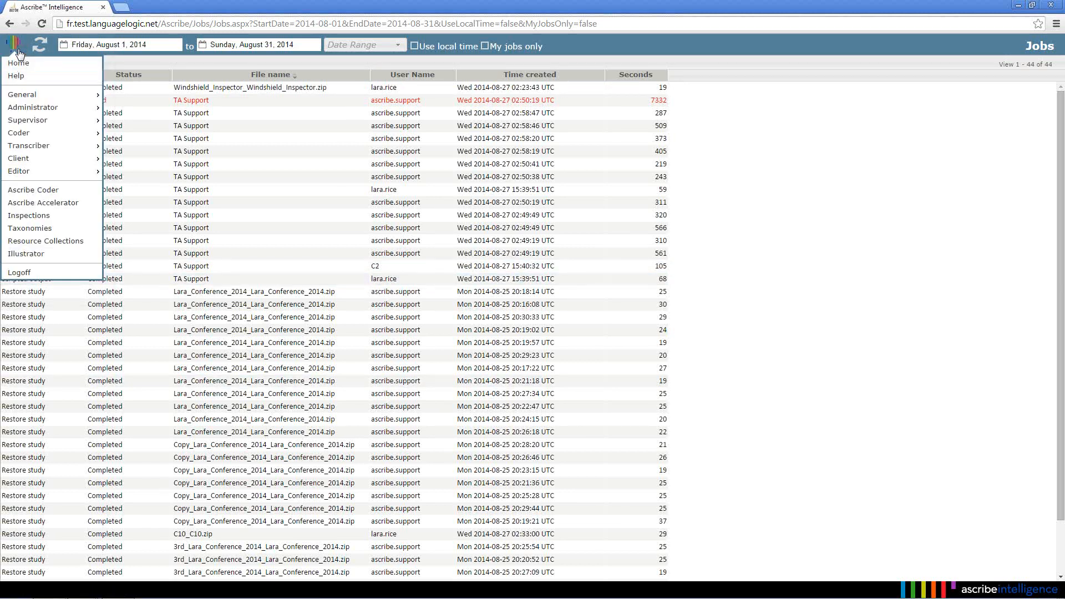
click(20, 63)
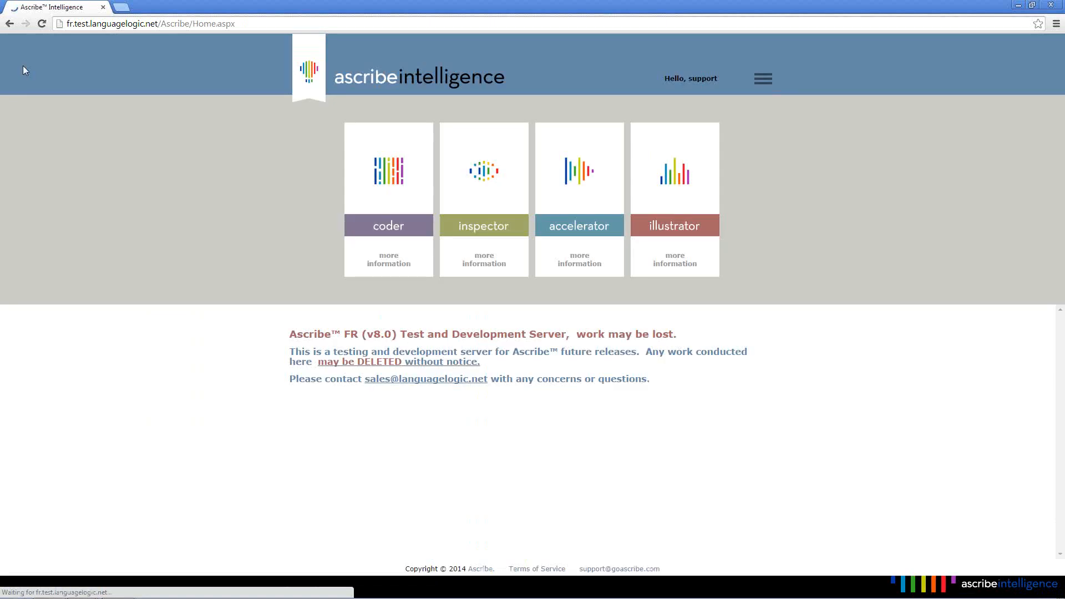
click(396, 240)
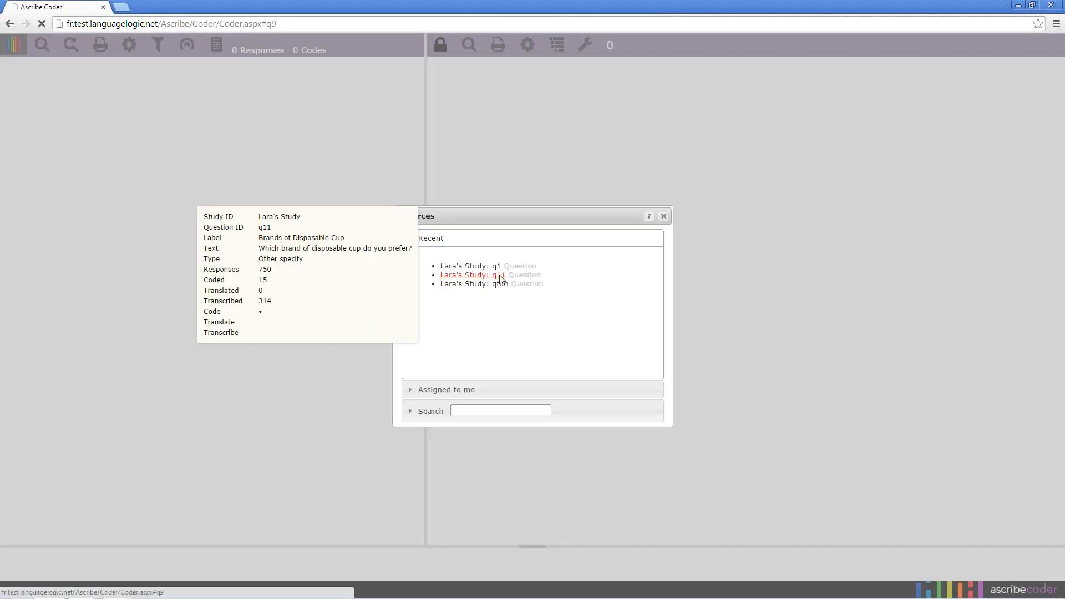
click(499, 276)
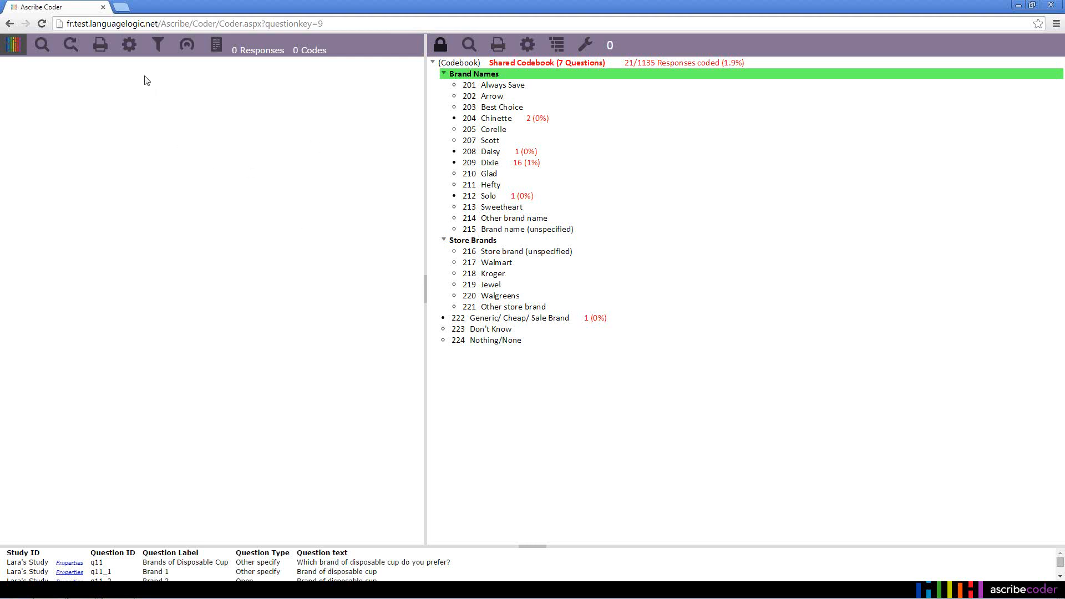
Set Code Duplicates to Displayed Responses in the Applied Codes settings for responses, after trying the All option.
click(129, 46)
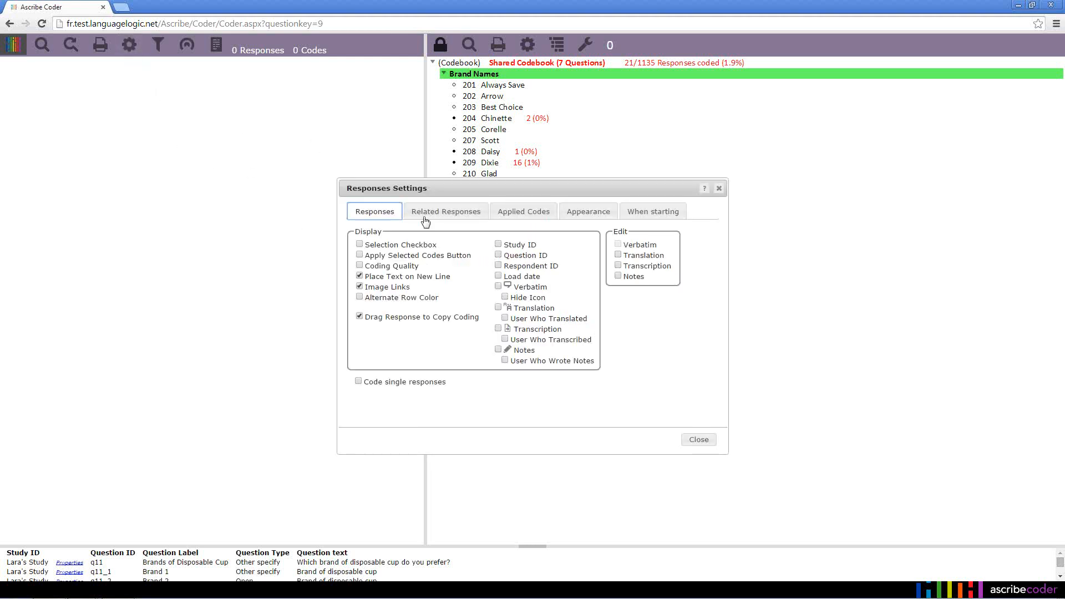
click(512, 215)
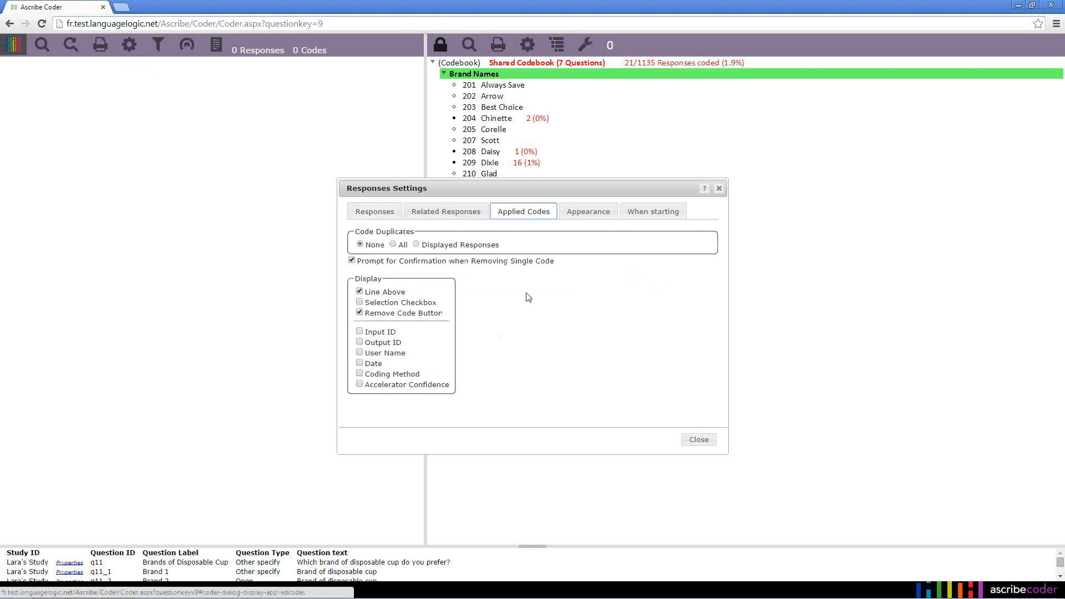
click(392, 245)
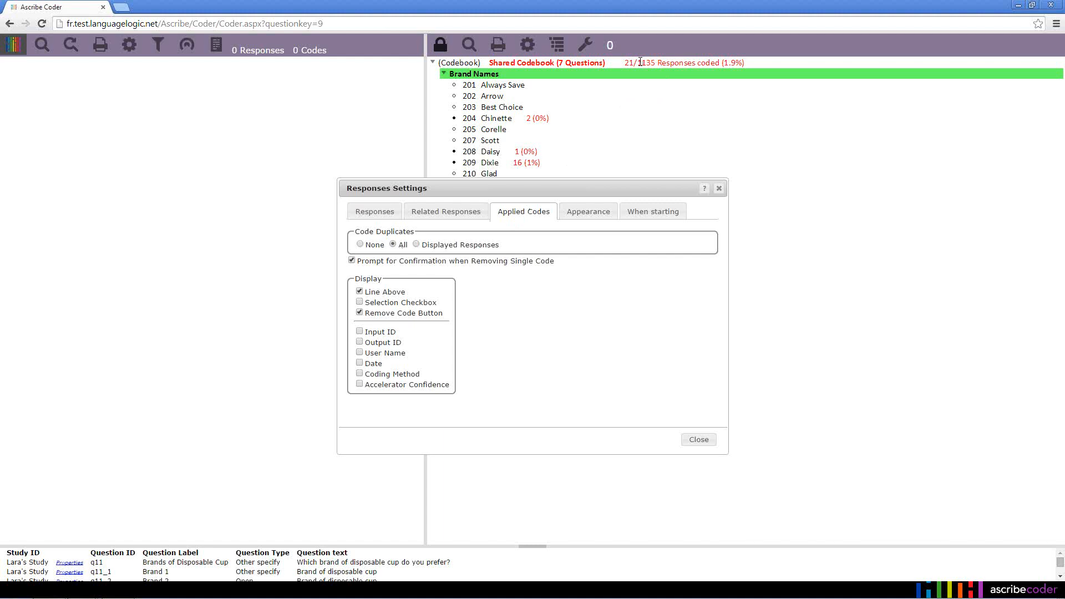
drag(637, 63, 656, 62)
click(416, 244)
click(646, 64)
click(394, 246)
click(416, 246)
click(698, 440)
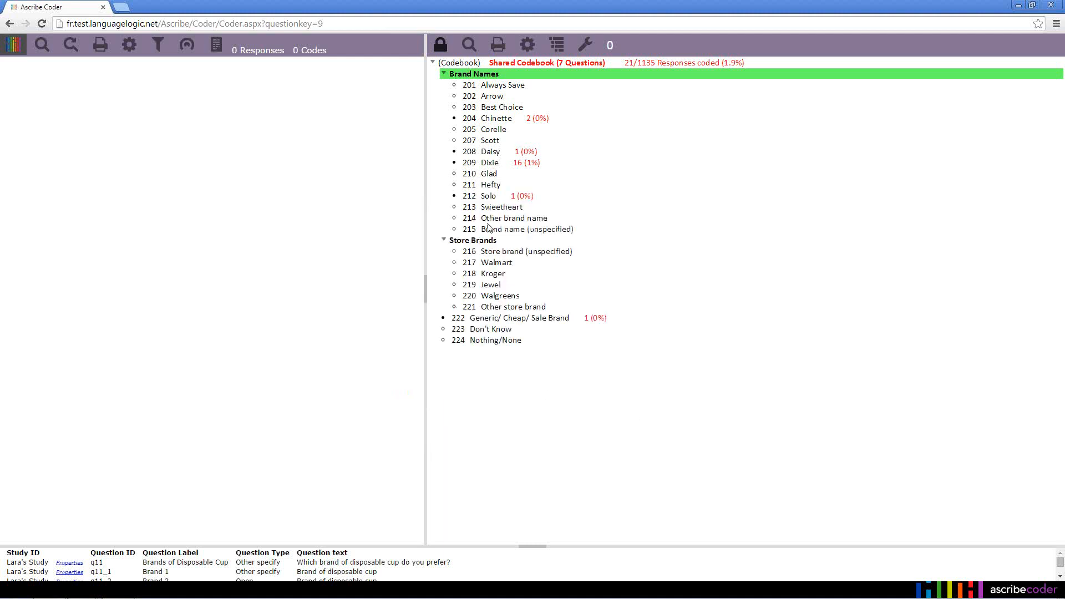
Run a new response search with the Show Only filter left blank, and load the second batch of results.
click(45, 53)
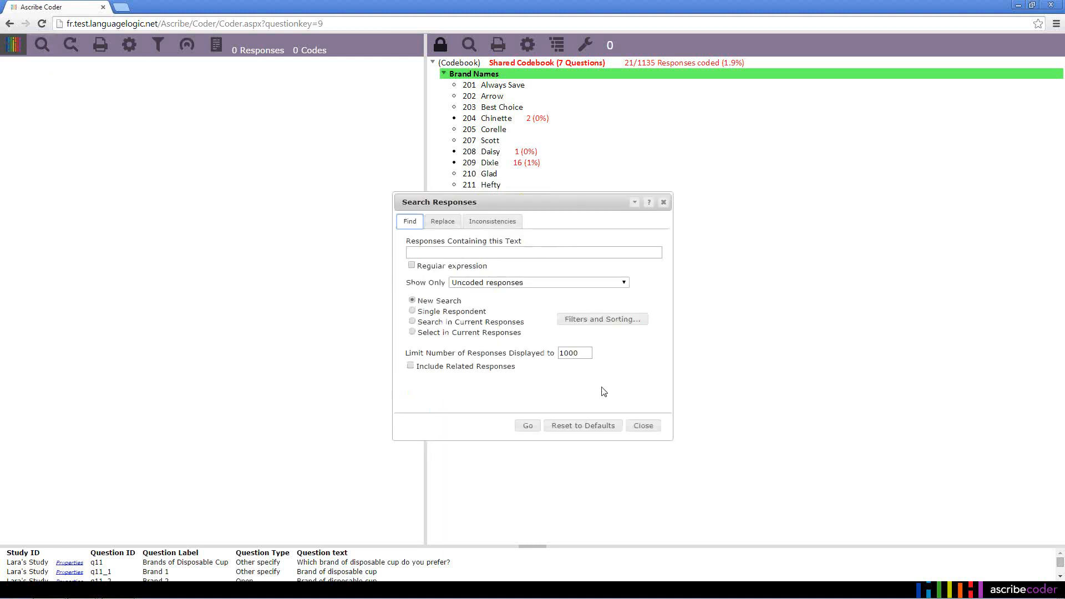
click(576, 352)
click(70, 49)
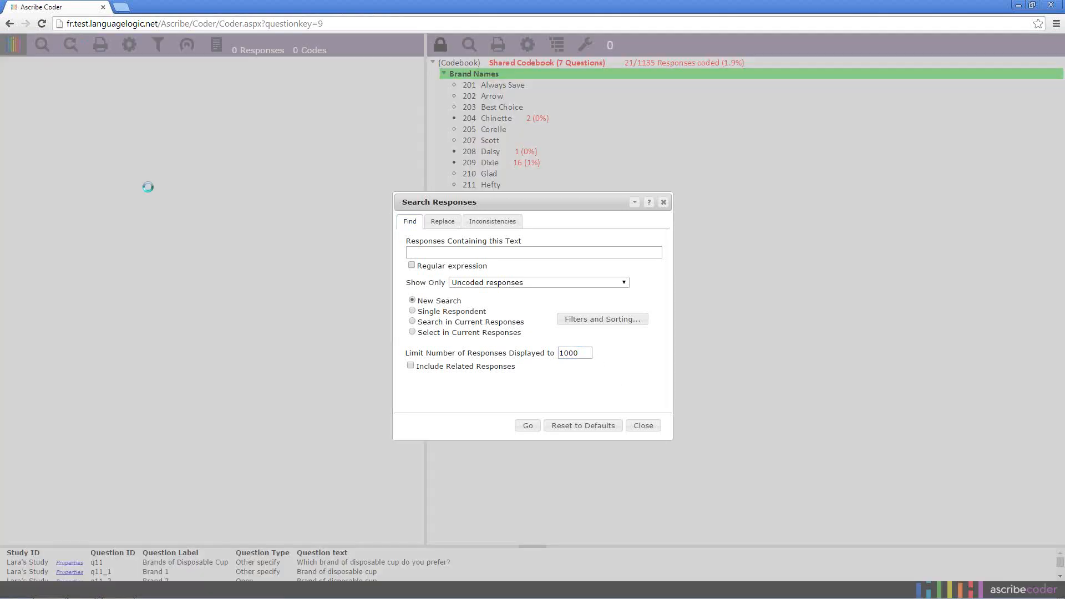
click(625, 284)
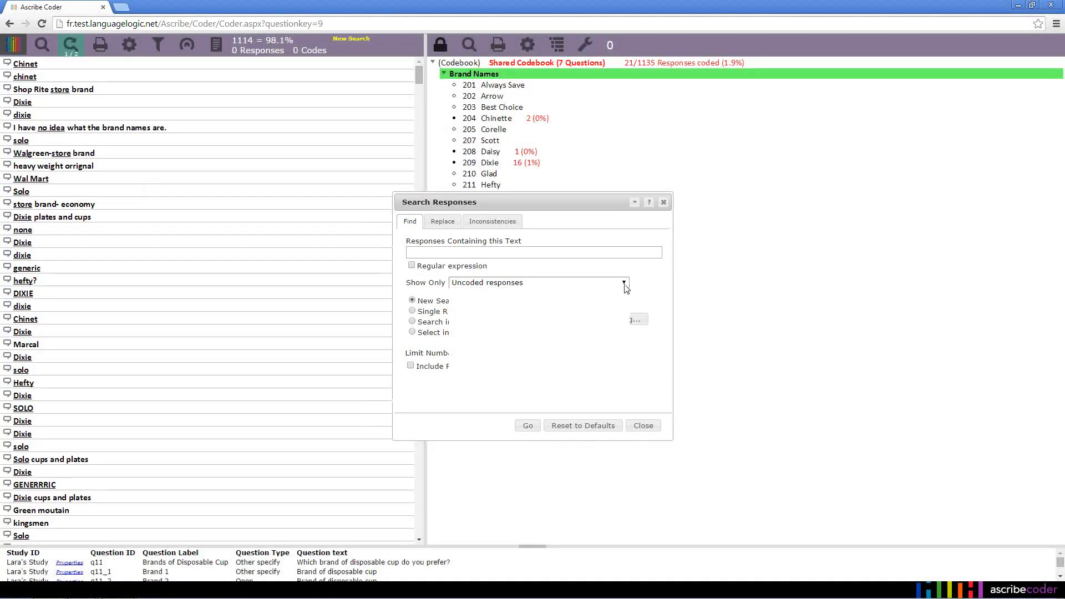
click(571, 292)
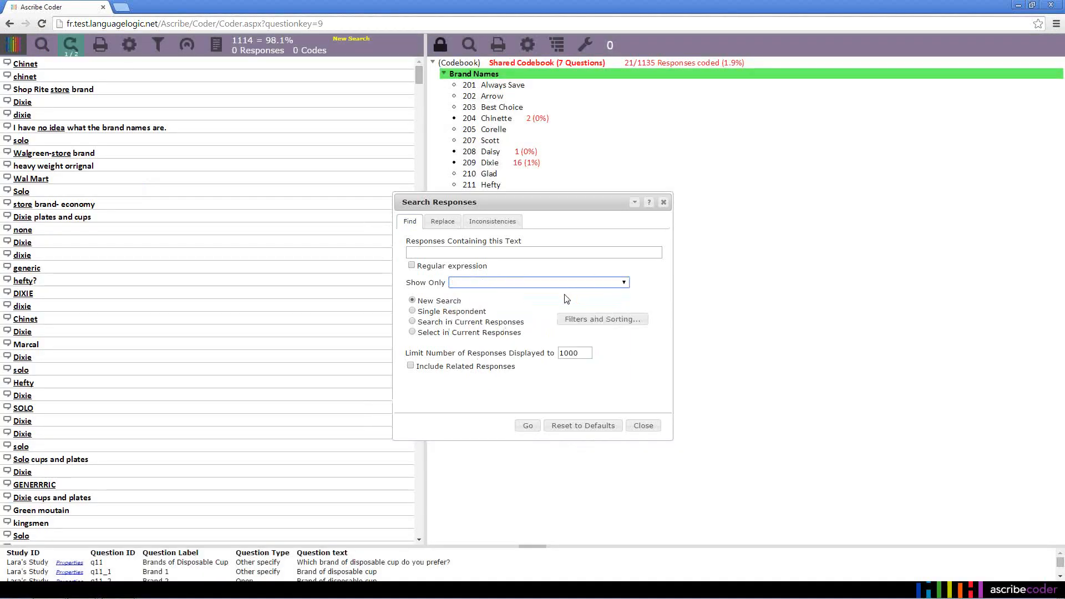
click(530, 426)
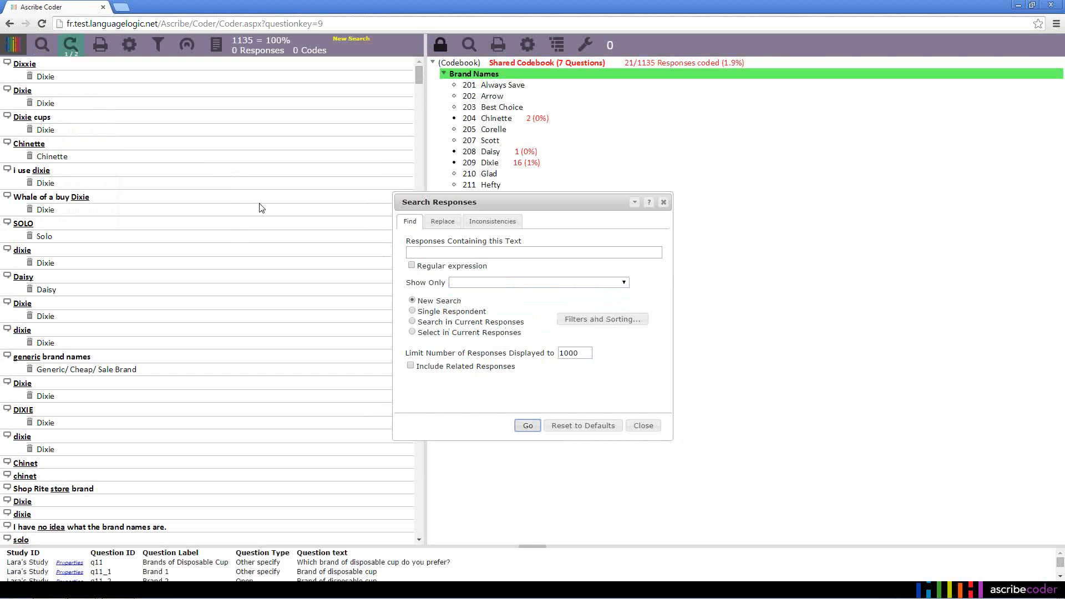
mouse_move(283, 55)
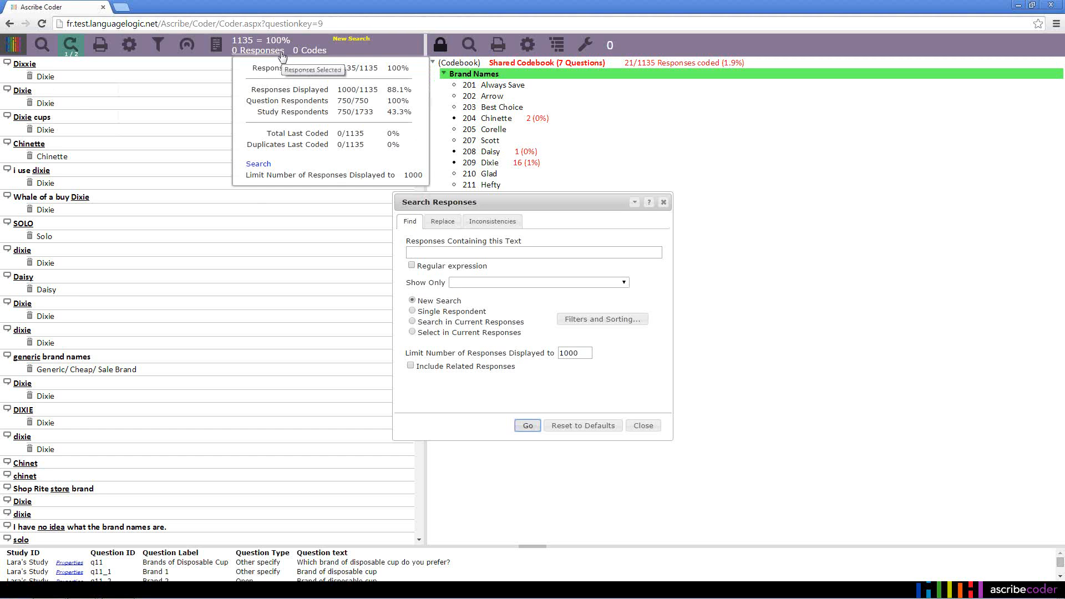
click(77, 54)
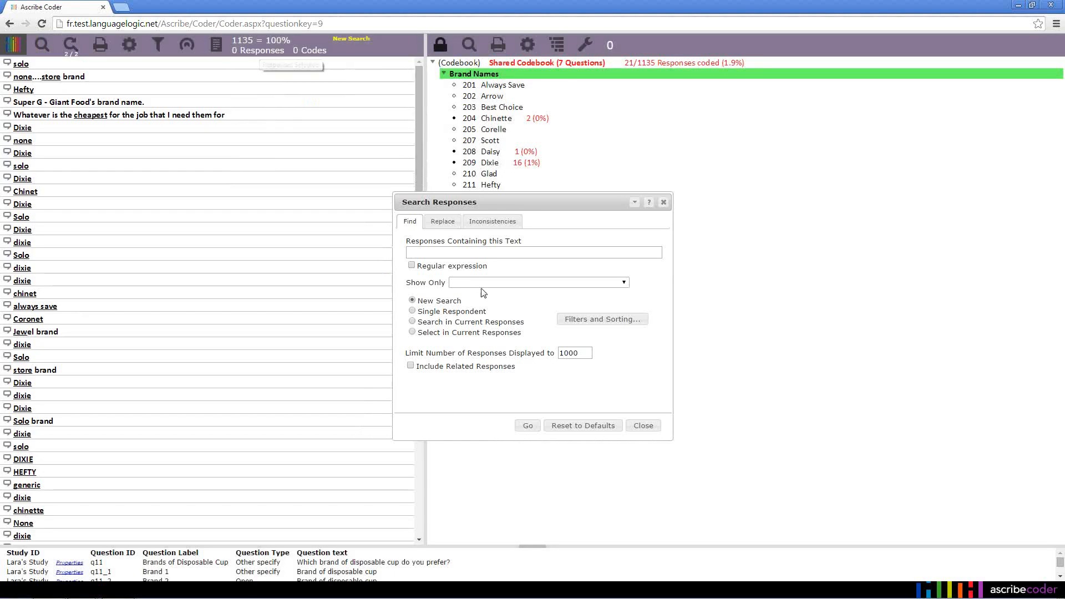
Limit the number of responses displayed to 30000, rerun the search, and close the search dialog.
double_click(568, 353)
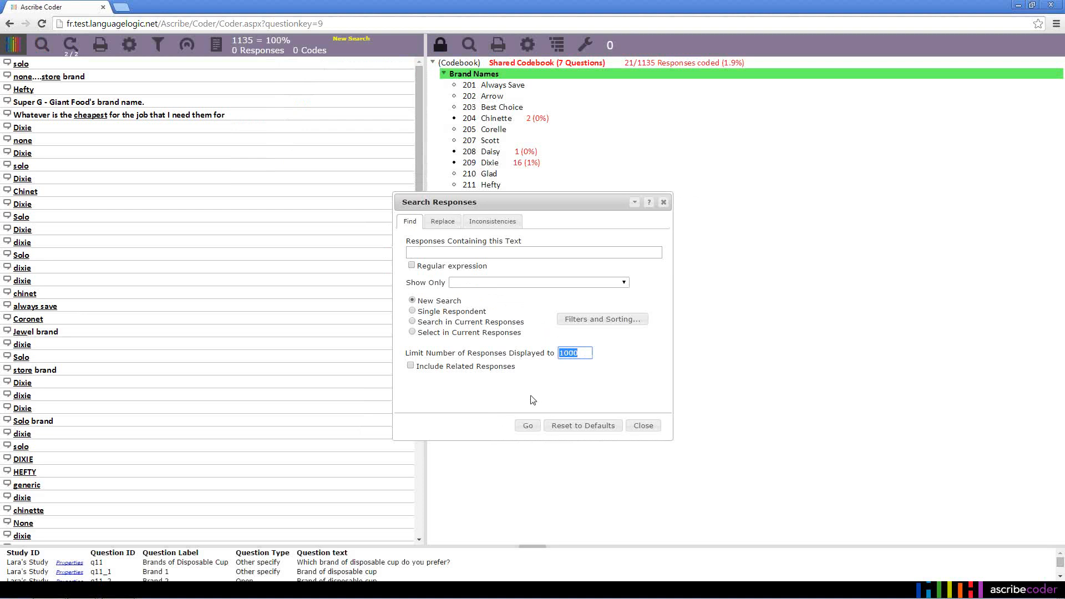
click(583, 355)
key(BackSpace)
key(BackSpace)
key(BackSpace)
text(30000)
click(528, 426)
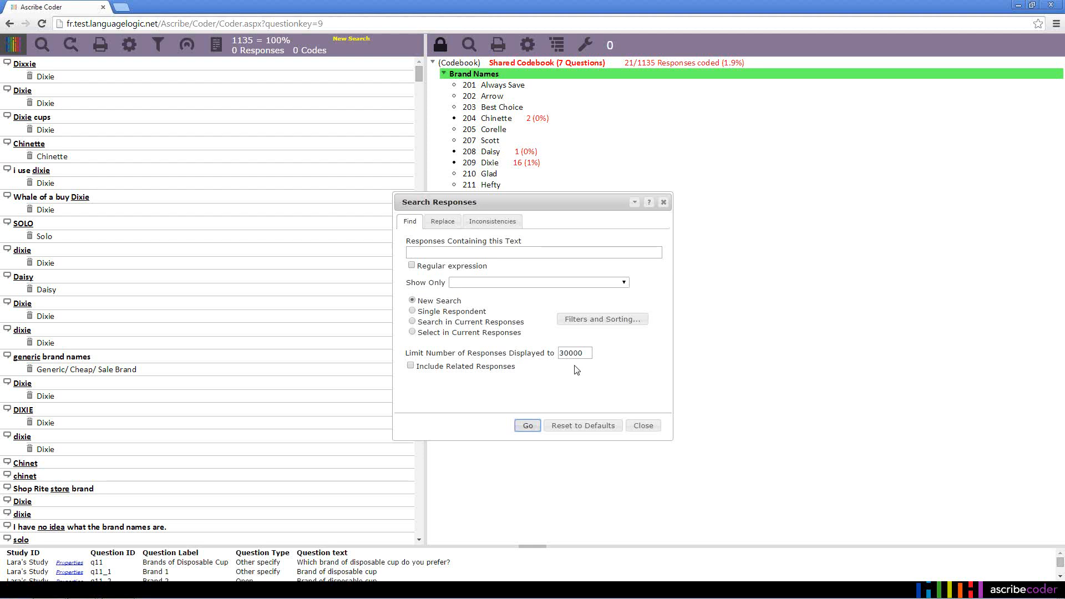
click(664, 202)
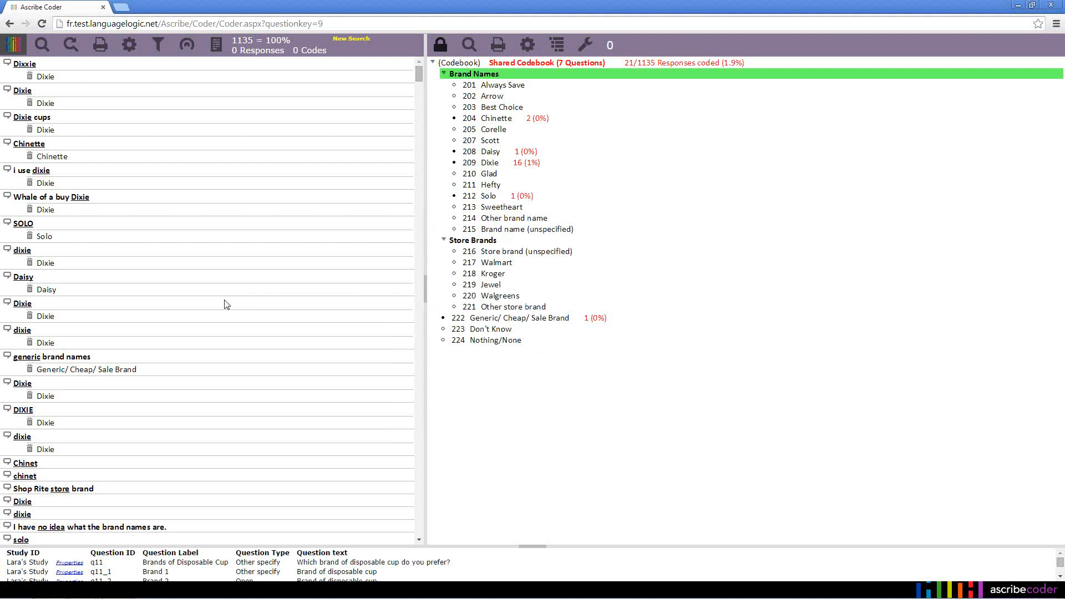
Open the Appearance settings for responses and widen the settings dialog so all option groups fit side by side.
click(130, 45)
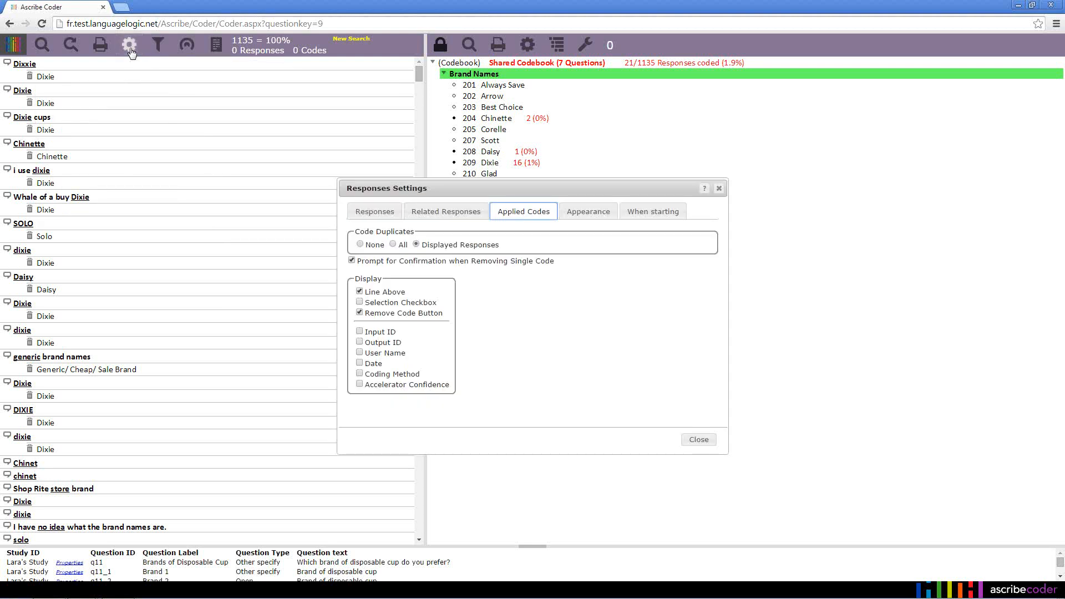
click(586, 220)
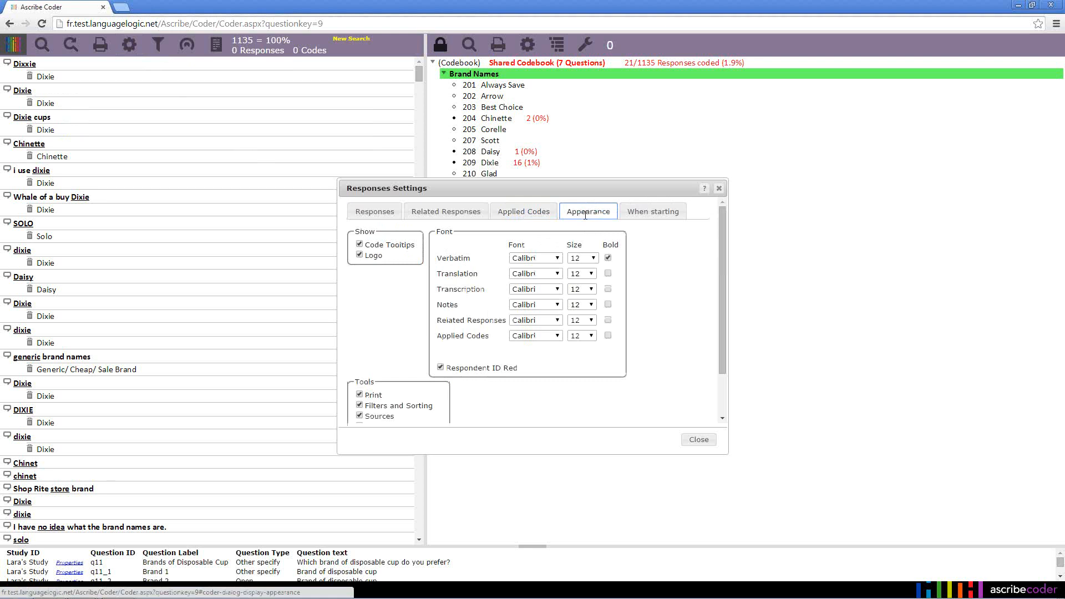
drag(730, 337, 840, 317)
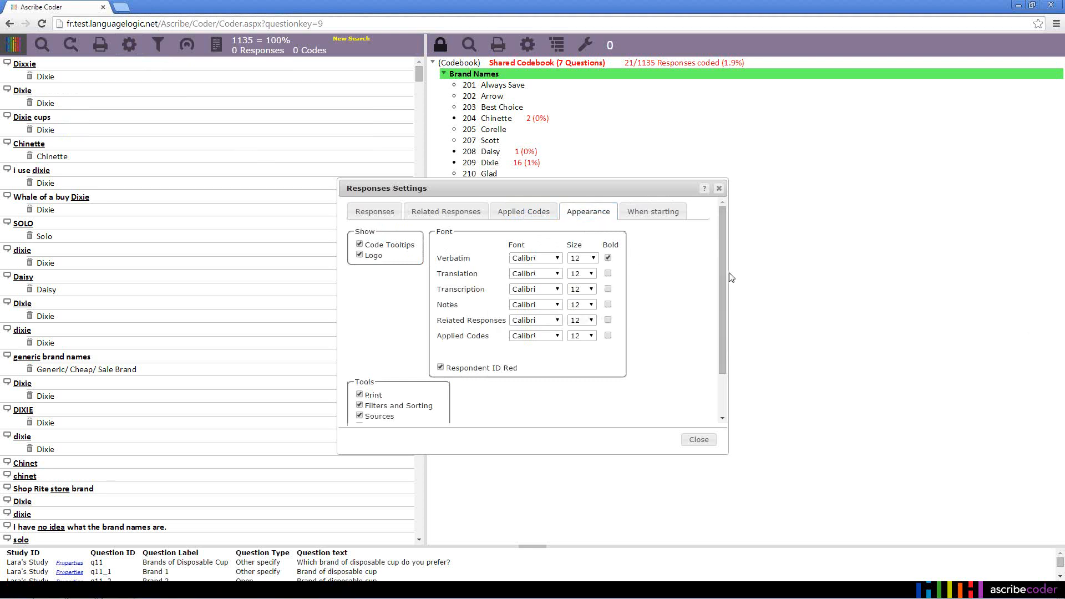
drag(729, 268, 814, 267)
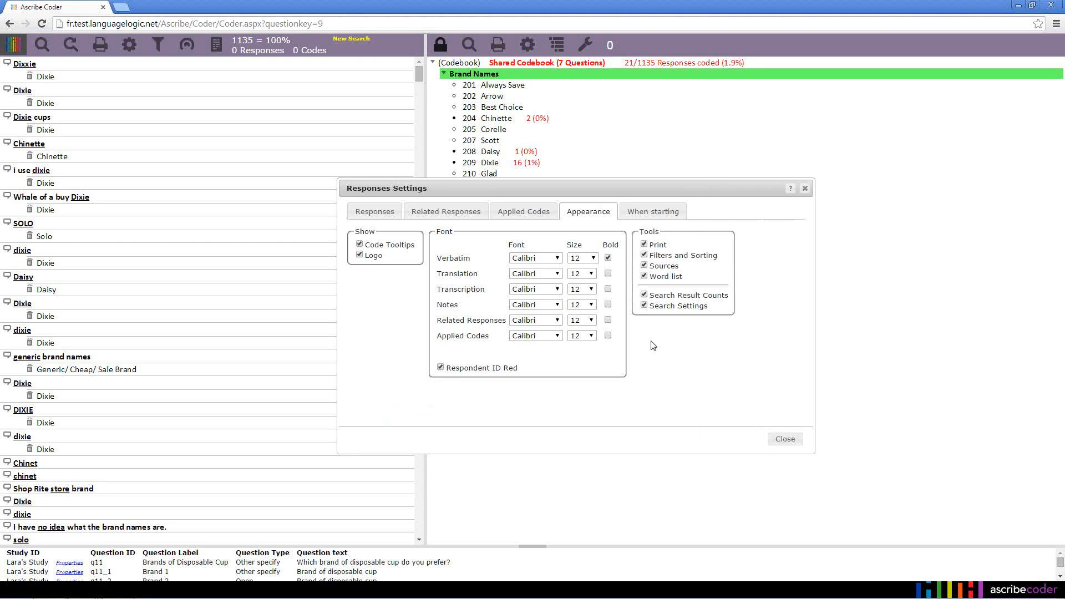
Hide the Print, Filters and Sorting, Sources and Word list tools, and slightly narrow the responses pane.
click(645, 245)
click(645, 247)
click(644, 246)
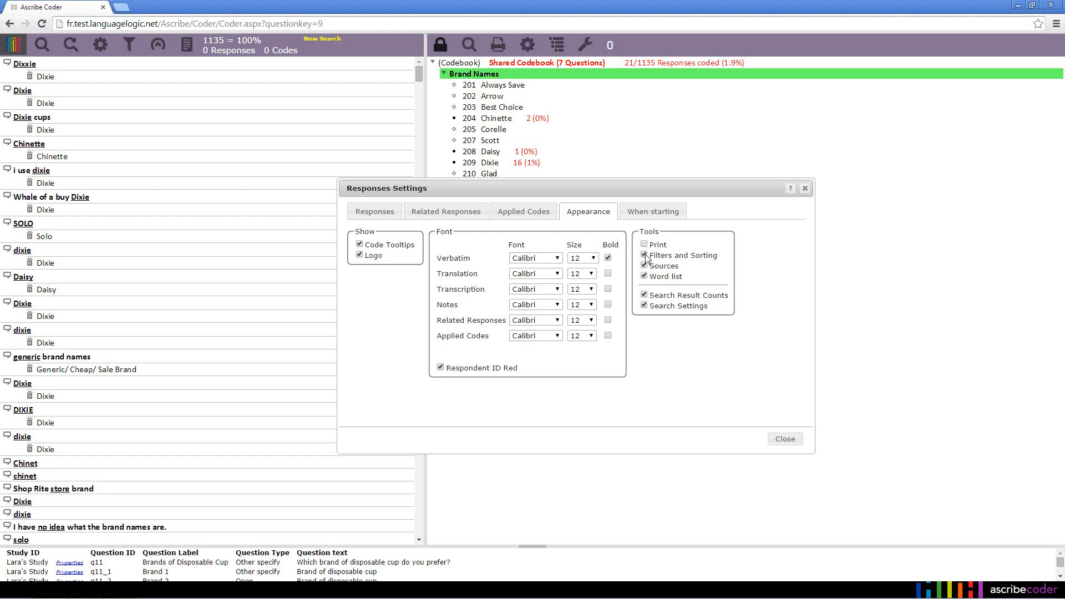
click(645, 256)
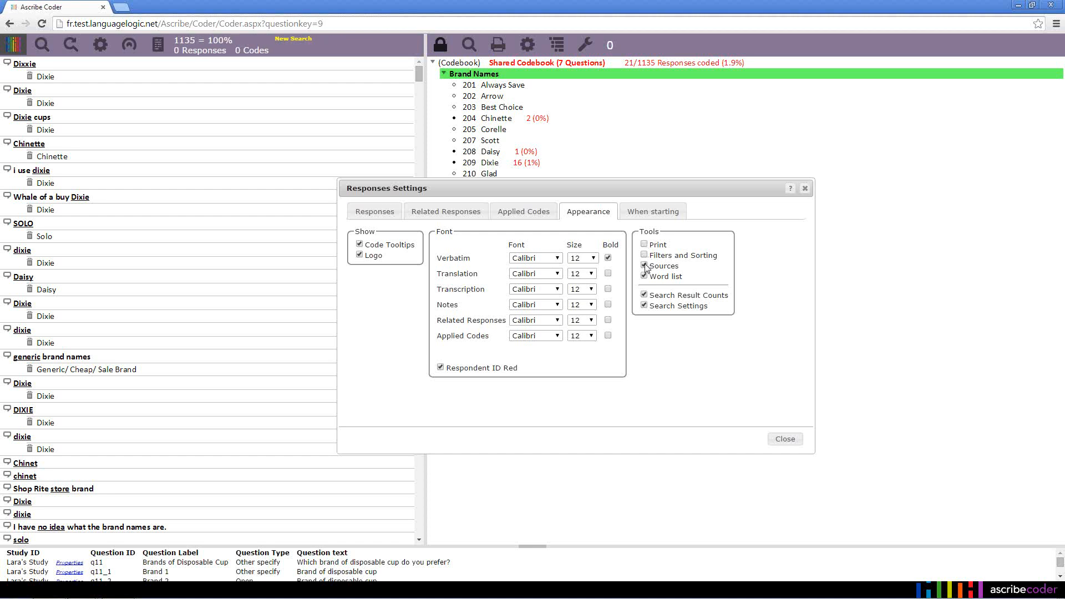
click(645, 267)
click(644, 277)
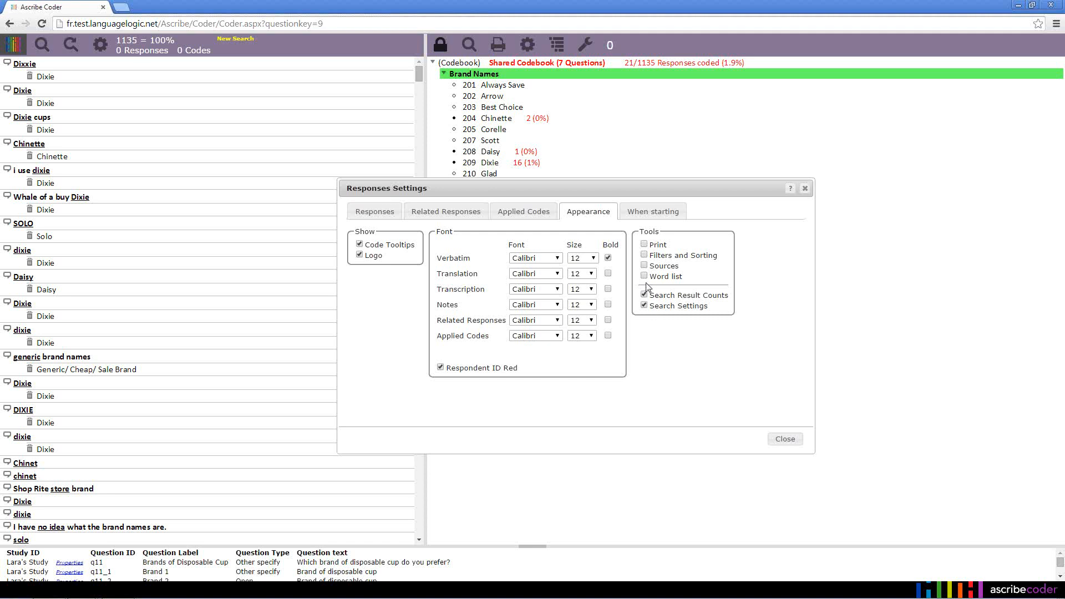
click(644, 277)
click(644, 276)
drag(416, 87, 419, 111)
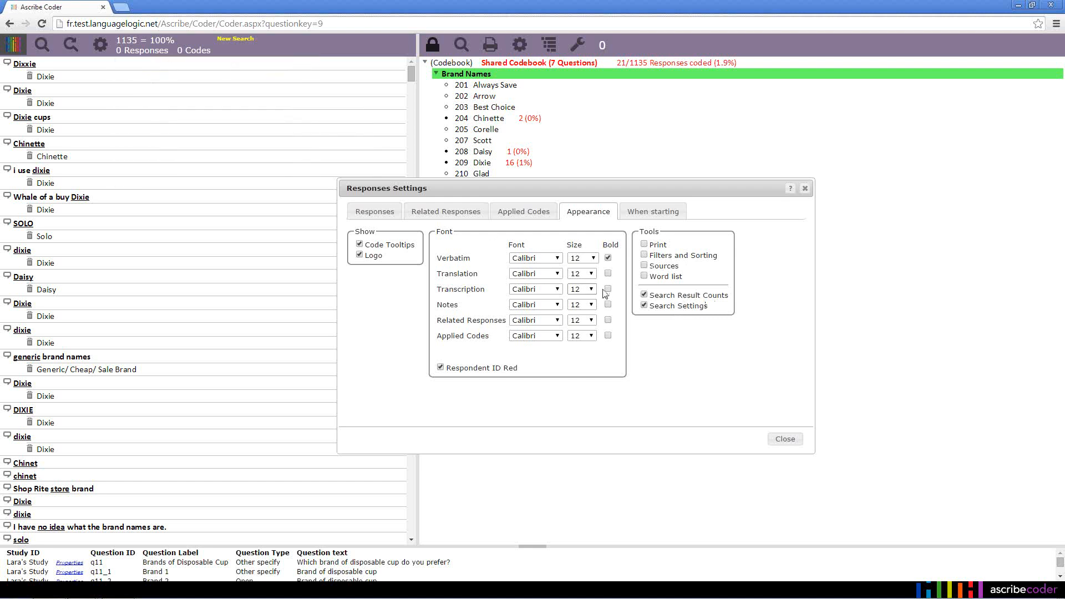
Try Search Result Counts off and on again, and show the Filters and Sorting and Sources tools.
click(644, 295)
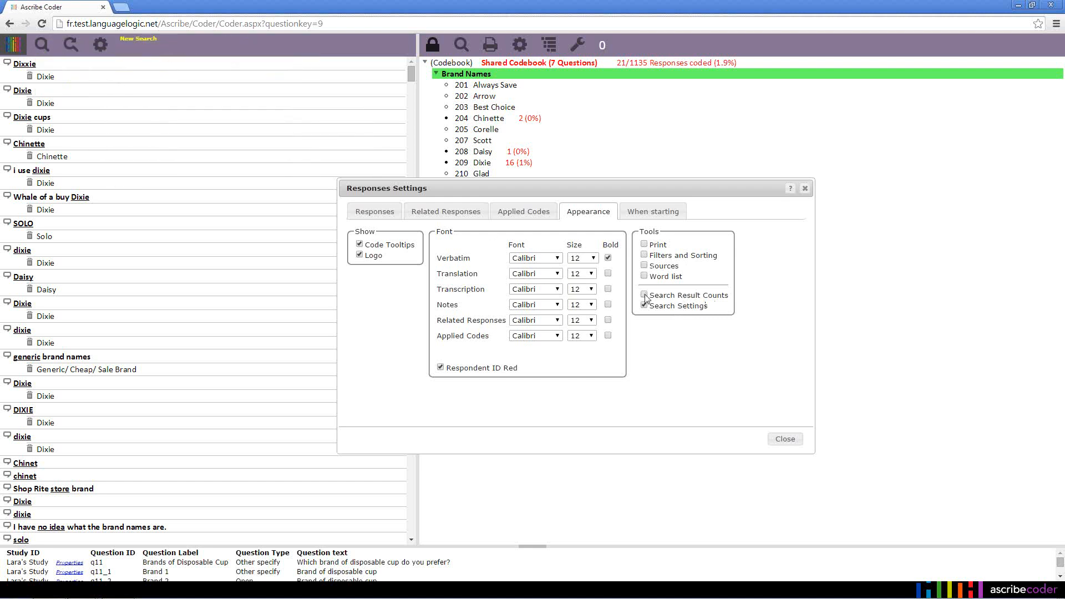
click(644, 295)
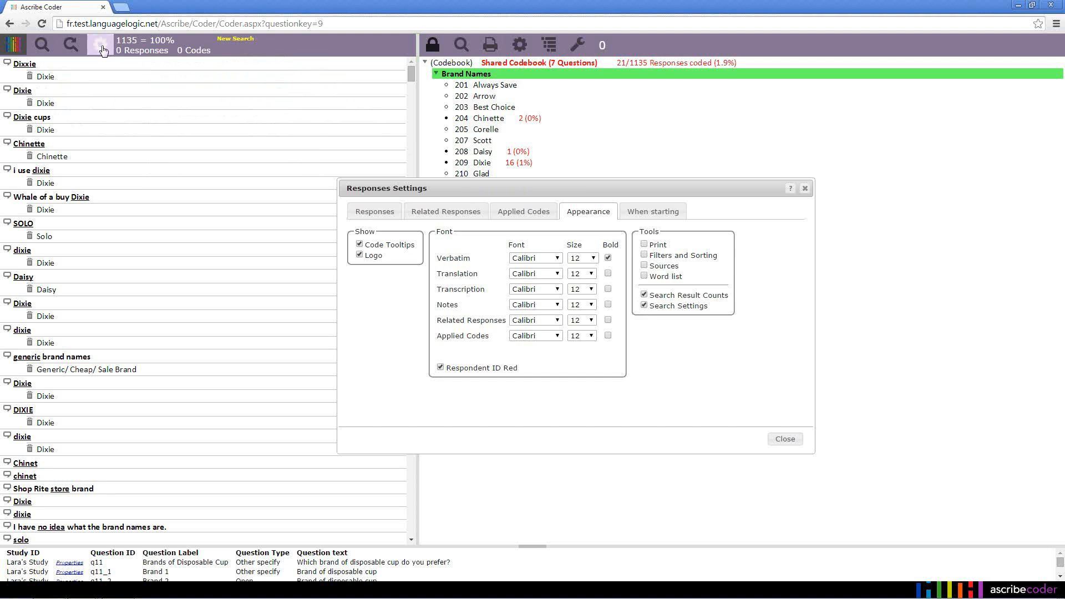
click(644, 255)
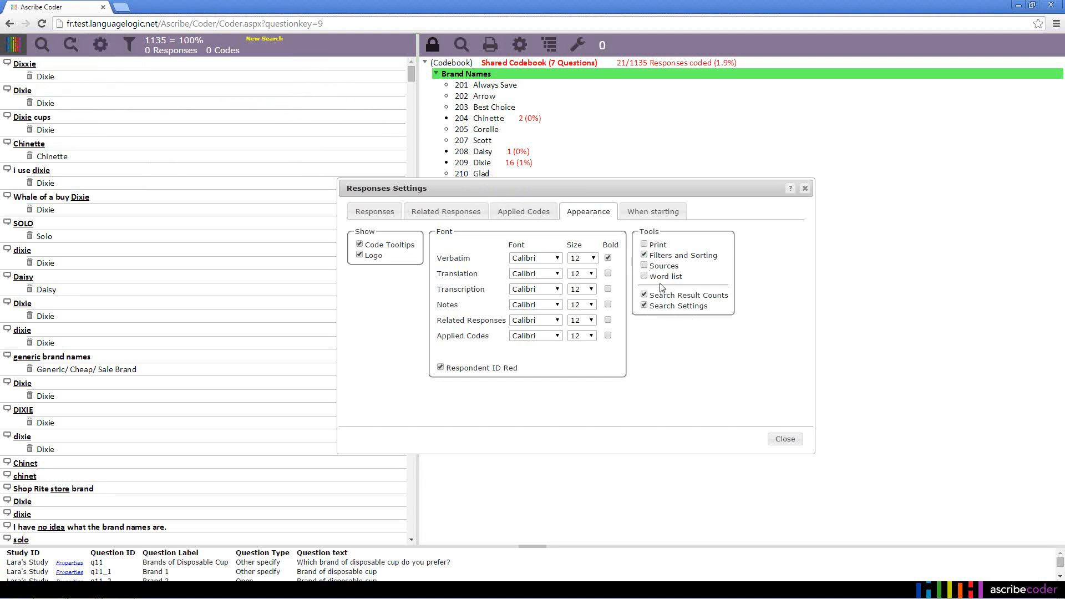
click(645, 265)
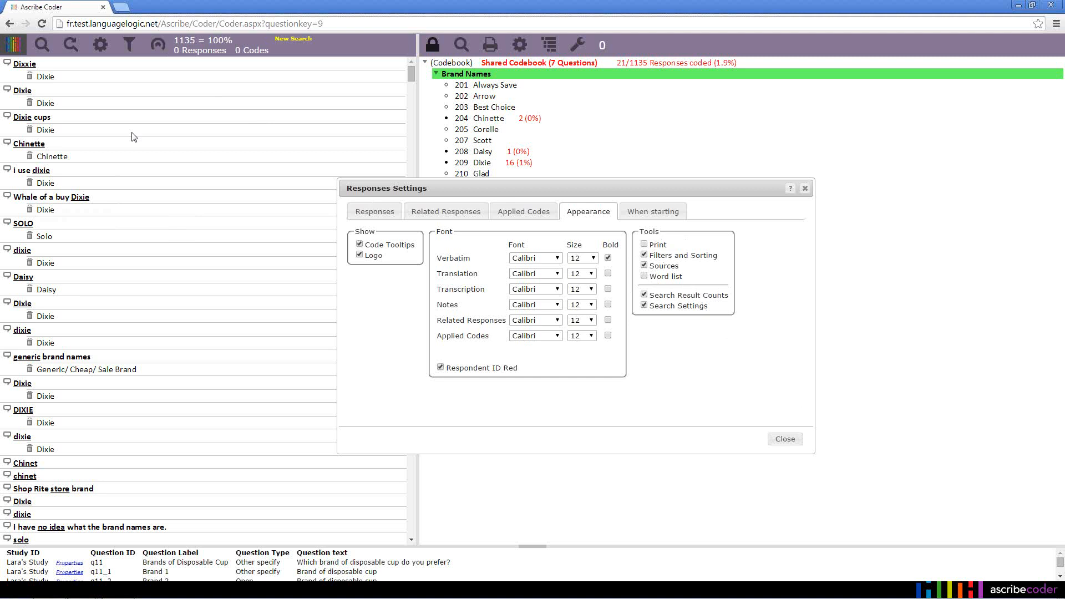
Hide Filters and Sorting, Sources, Search Result Counts and Search Settings in the responses toolbar.
click(644, 255)
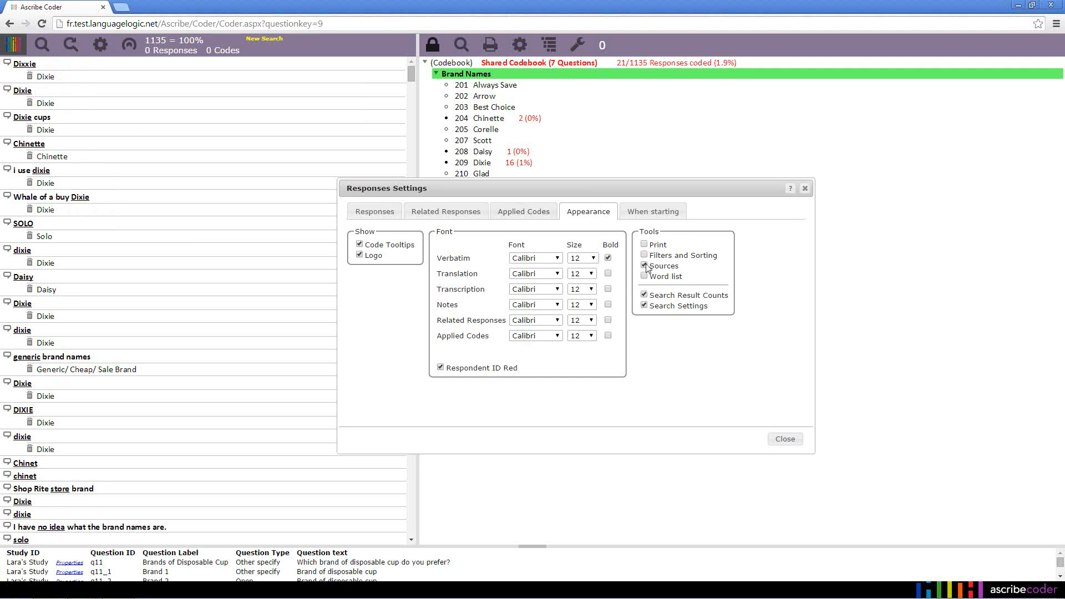
click(644, 266)
click(644, 295)
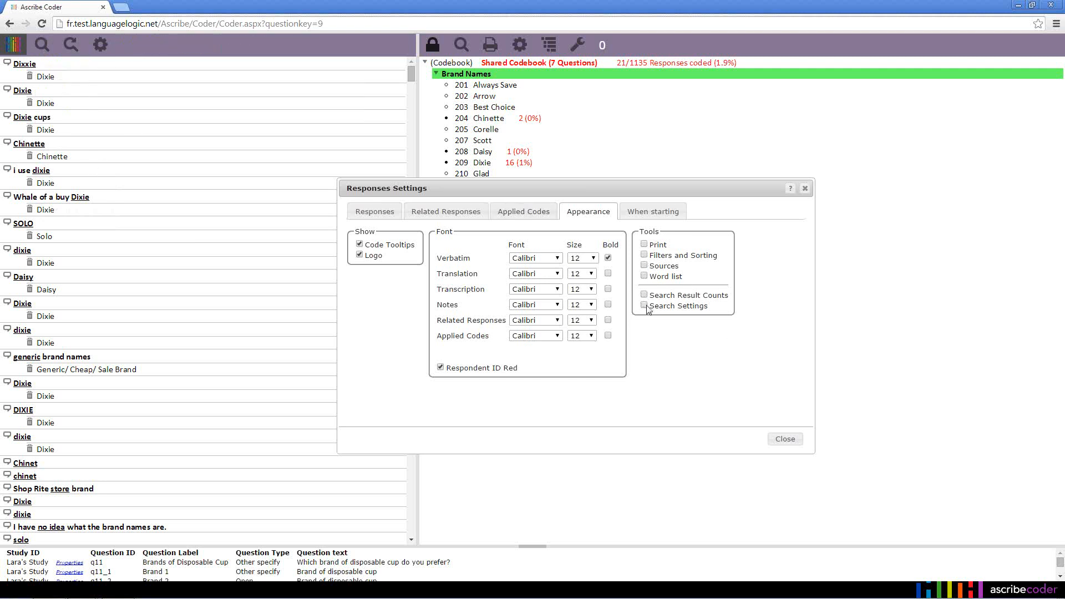
click(644, 306)
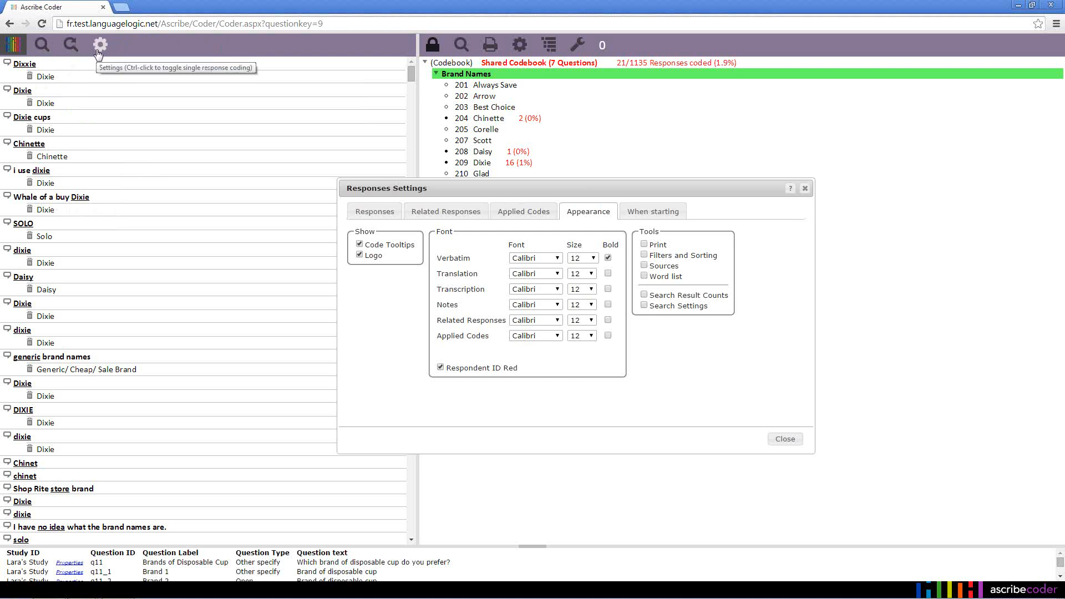
Show Filters and Sorting, Sources, Search Result Counts and Search Settings in the responses toolbar.
click(644, 255)
click(644, 266)
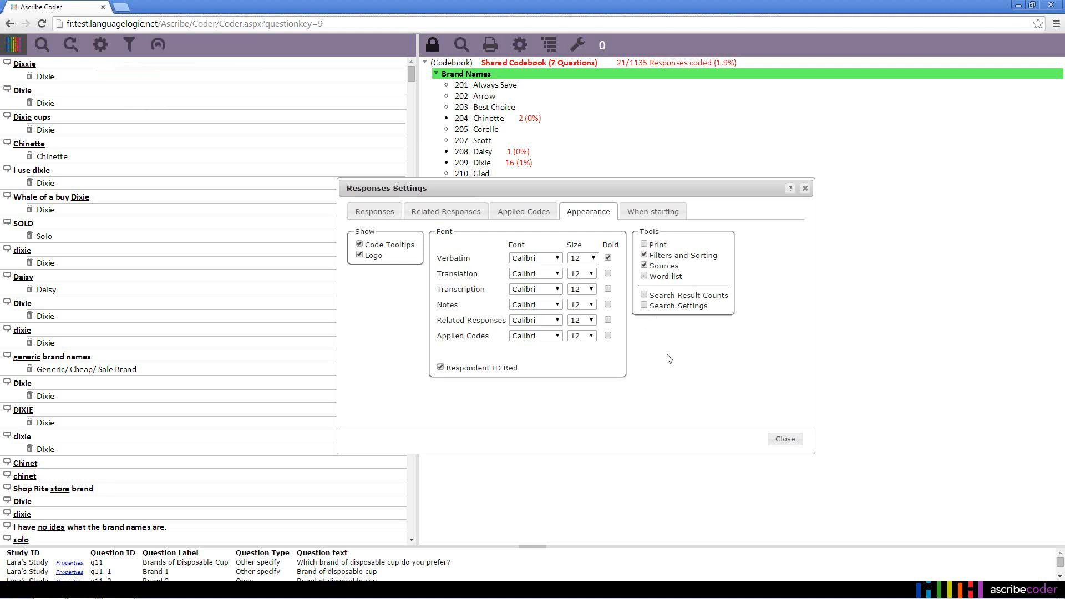
click(644, 295)
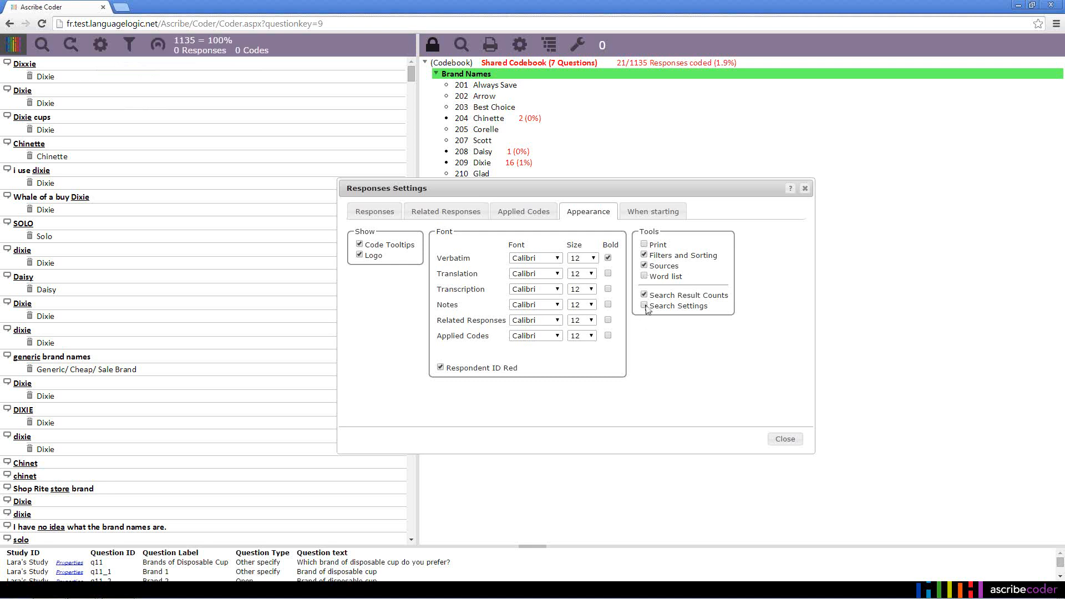
click(644, 305)
Try the Hide option as the Verbatim font size, and set the size back to 12.
click(593, 259)
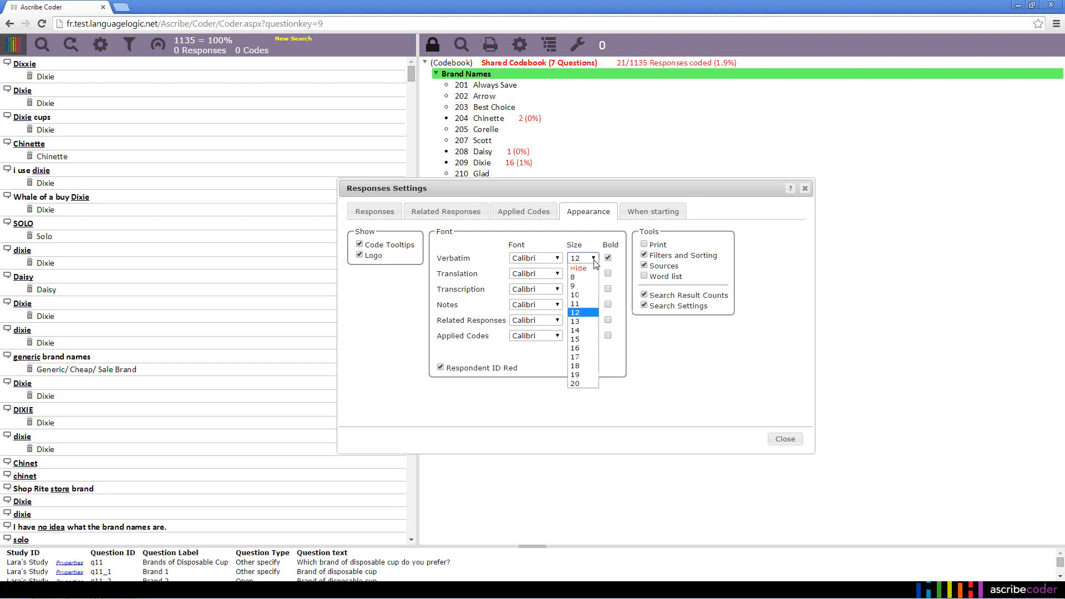
click(594, 259)
click(594, 259)
key(Escape)
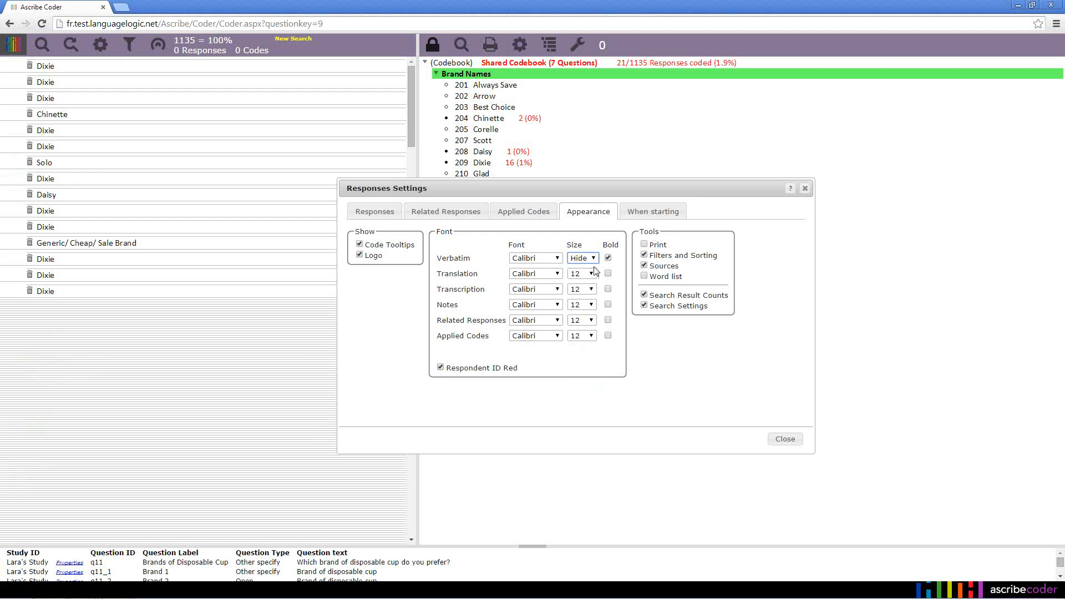
click(593, 260)
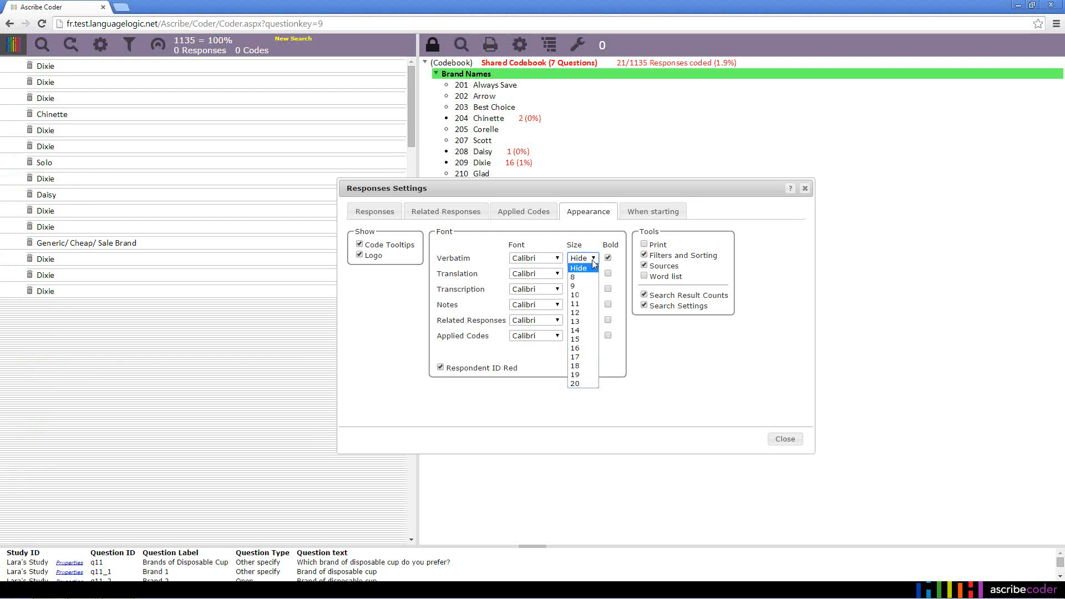
click(585, 310)
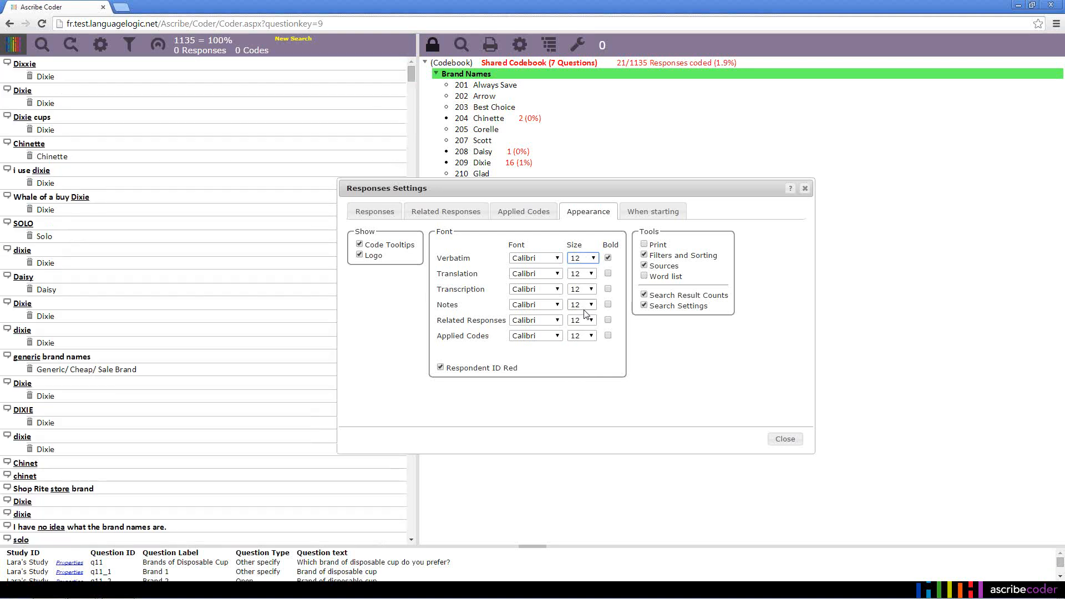
Turn on the Verbatim display for the responses.
click(384, 216)
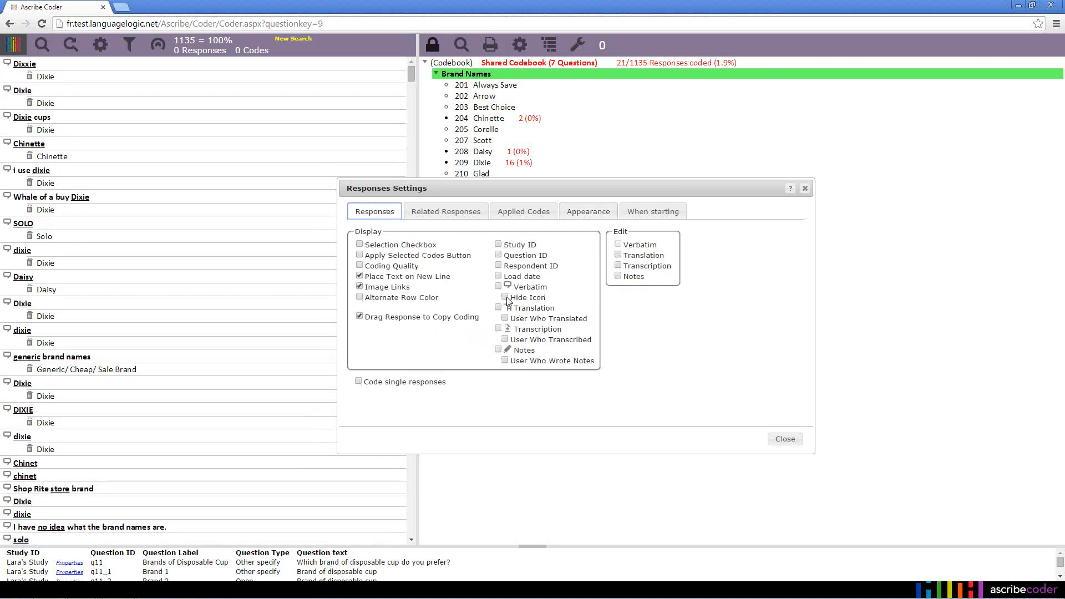
click(499, 287)
Examine the font size options for Verbatim, Translation and Notes, and the font choices for Notes in the appearance settings.
click(583, 213)
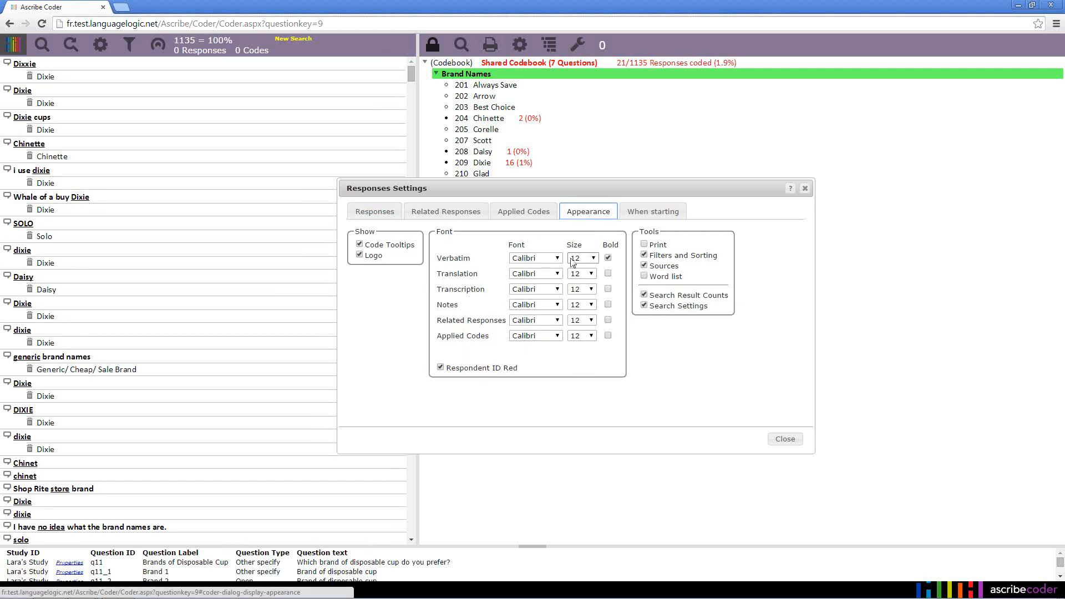
click(592, 258)
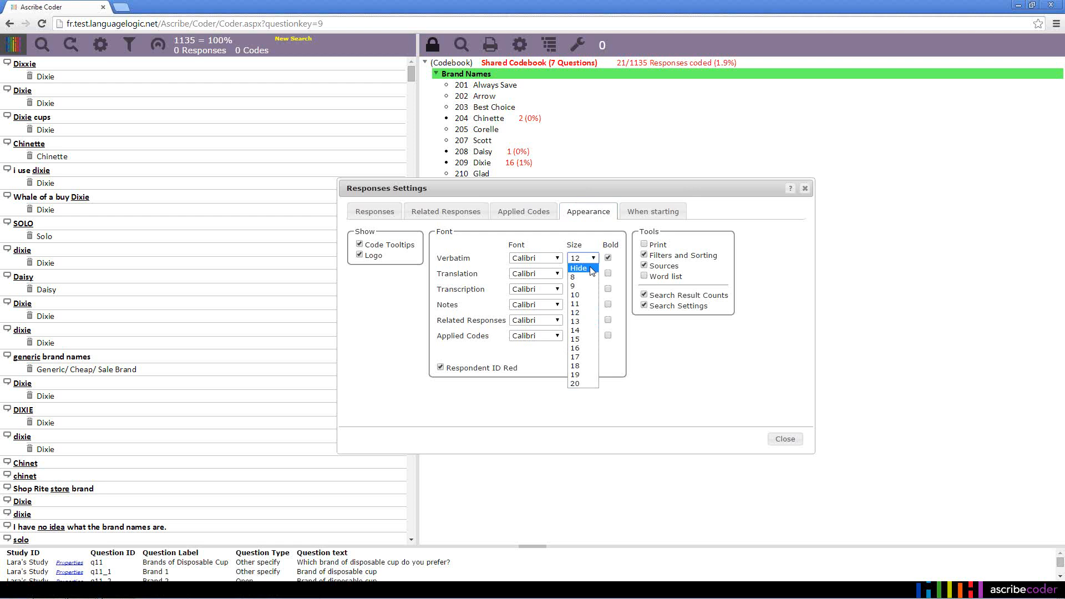
click(589, 258)
click(591, 274)
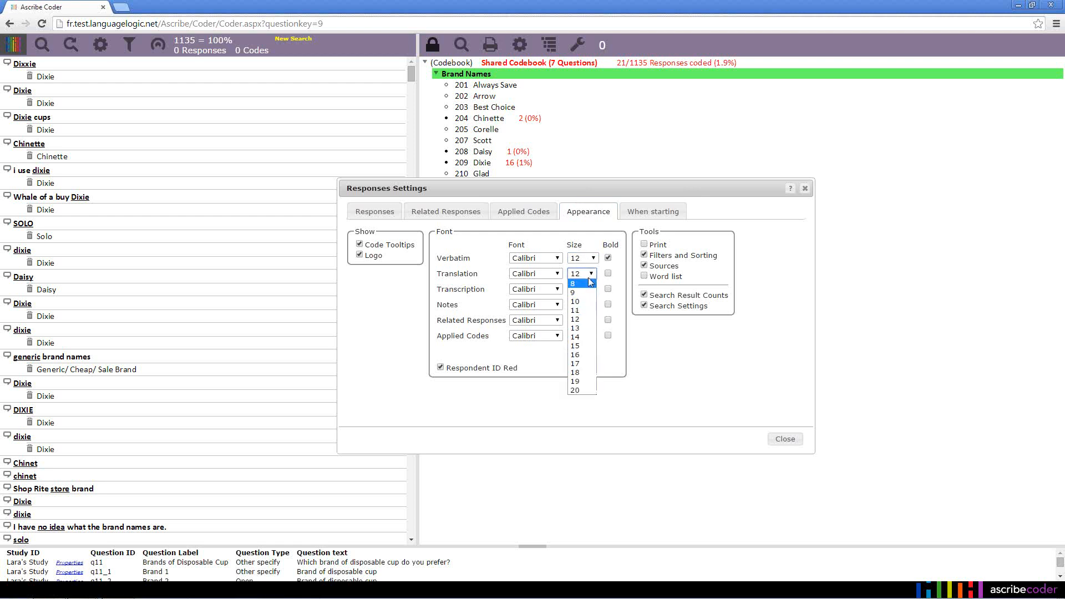
click(477, 311)
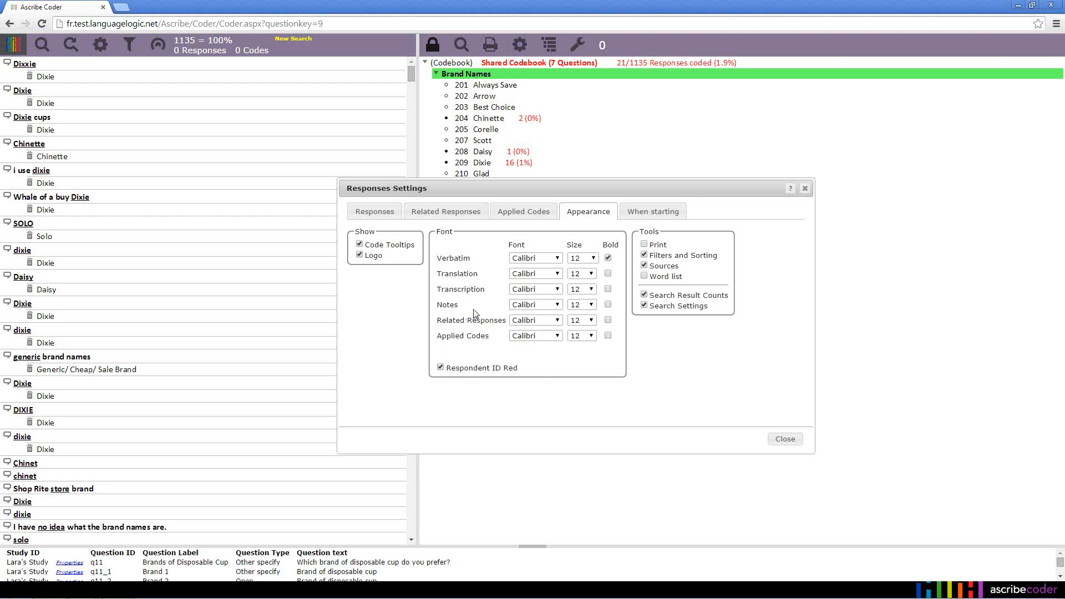
click(557, 306)
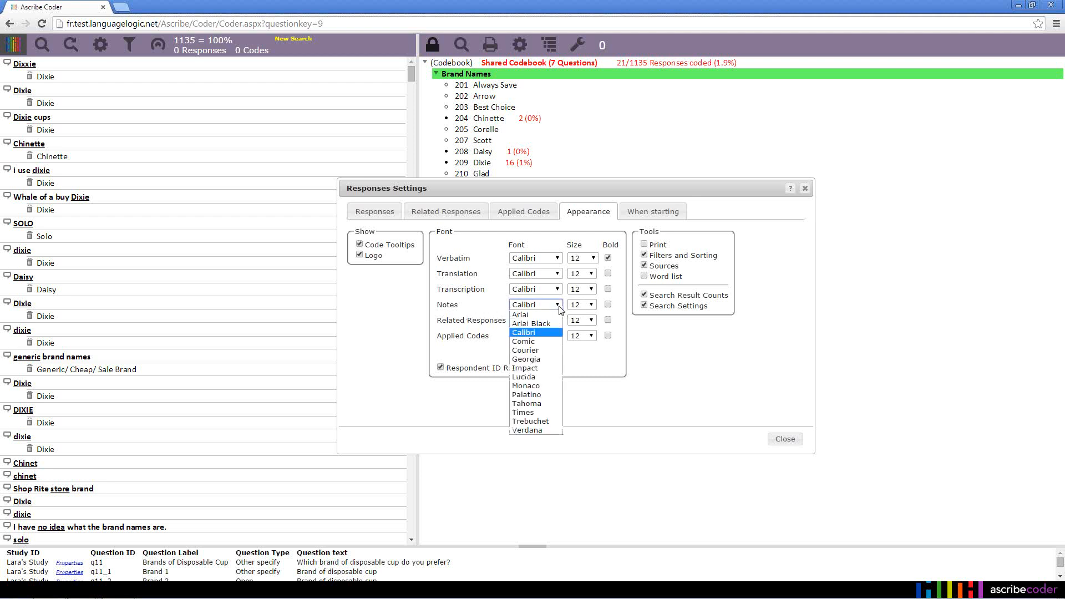
click(558, 308)
click(593, 309)
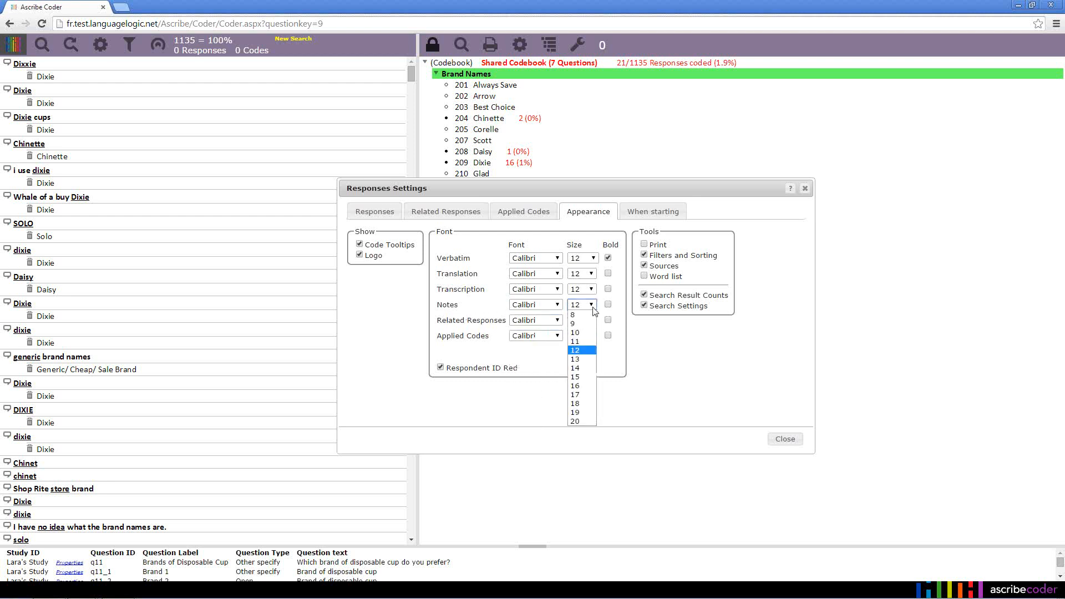
click(592, 309)
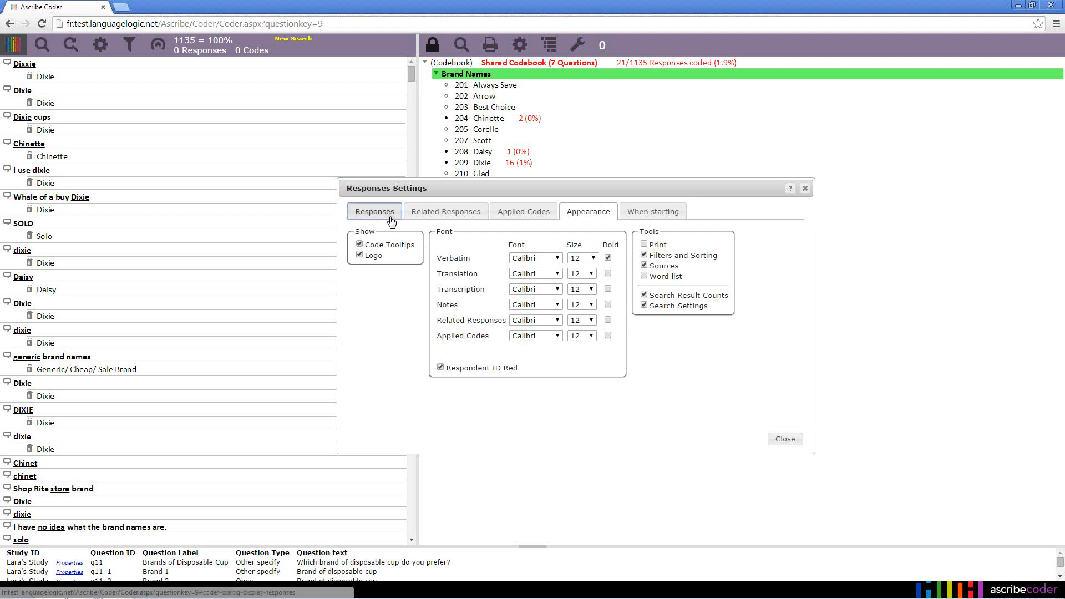
Show the Study ID, Question ID and Respondent ID with each response.
click(373, 212)
click(498, 245)
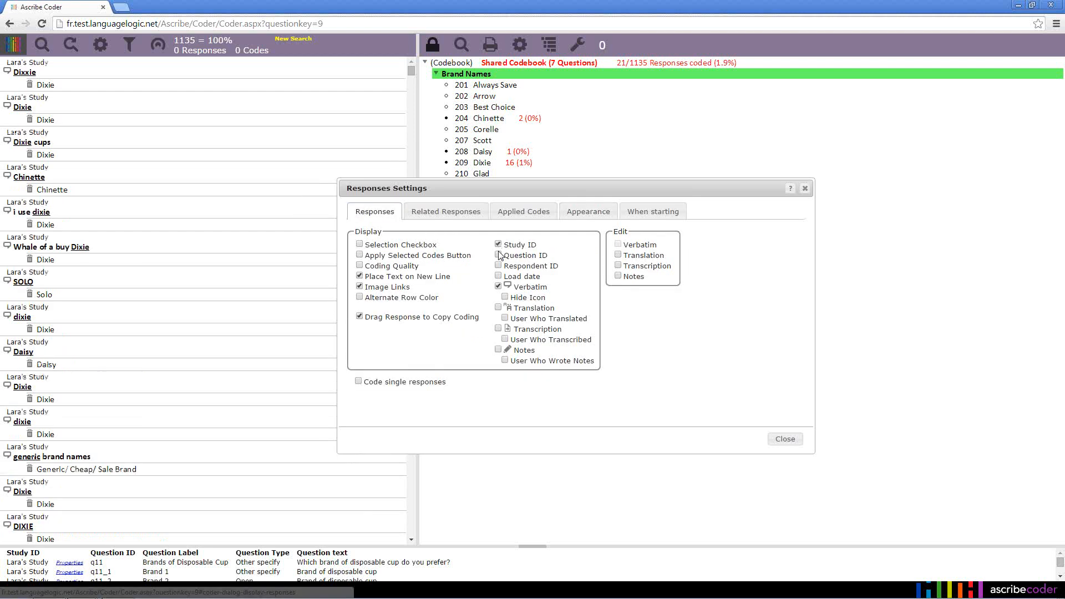
click(498, 255)
click(499, 266)
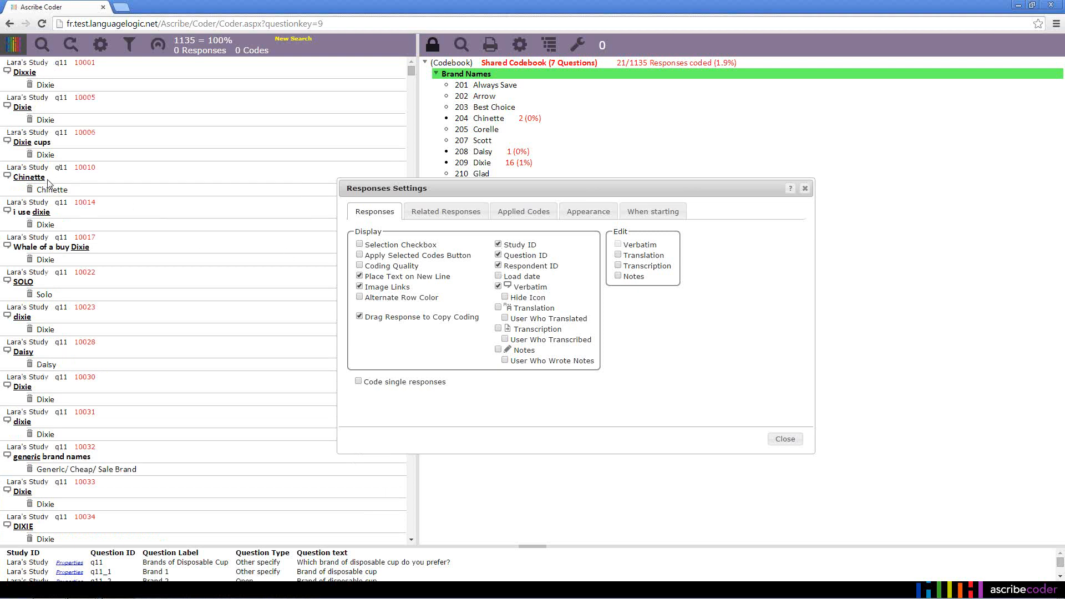
Try Comic as the Verbatim font, and set the font back to Calibri.
click(574, 215)
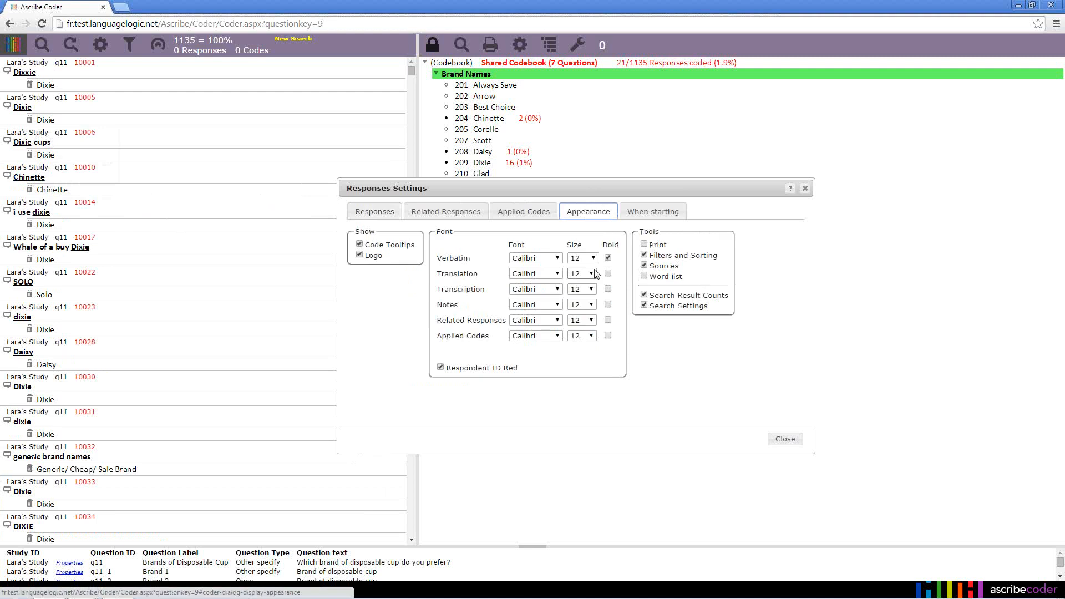
click(593, 258)
click(592, 258)
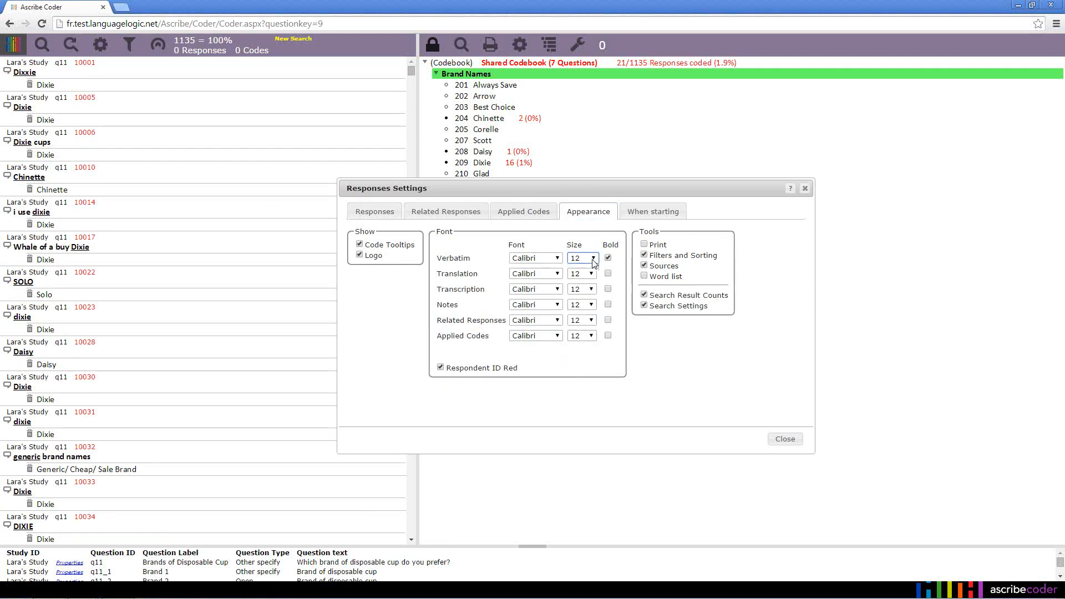
click(559, 259)
click(543, 299)
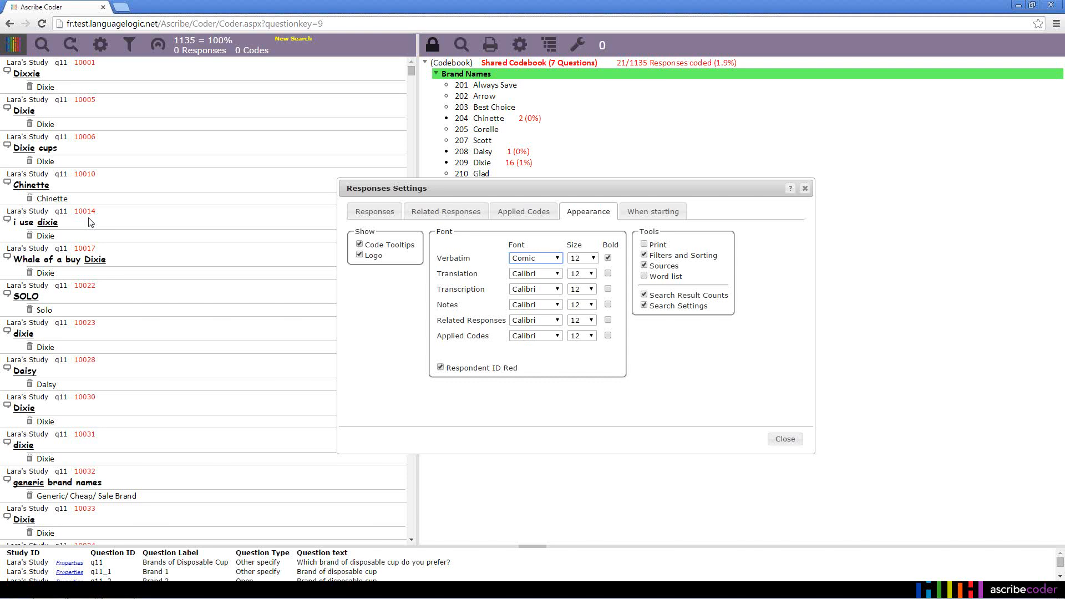
click(558, 259)
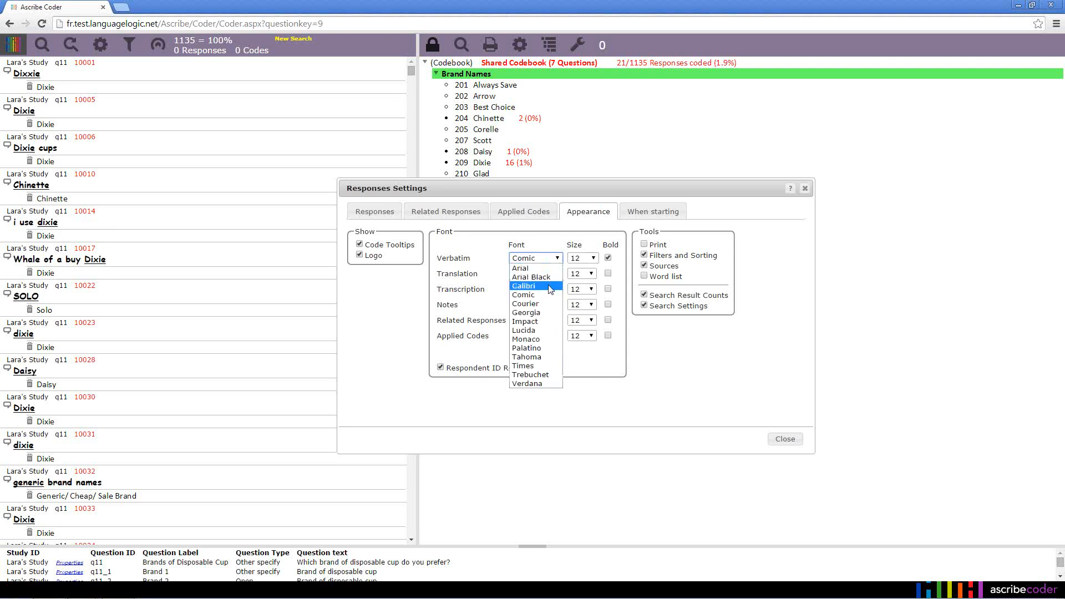
click(523, 285)
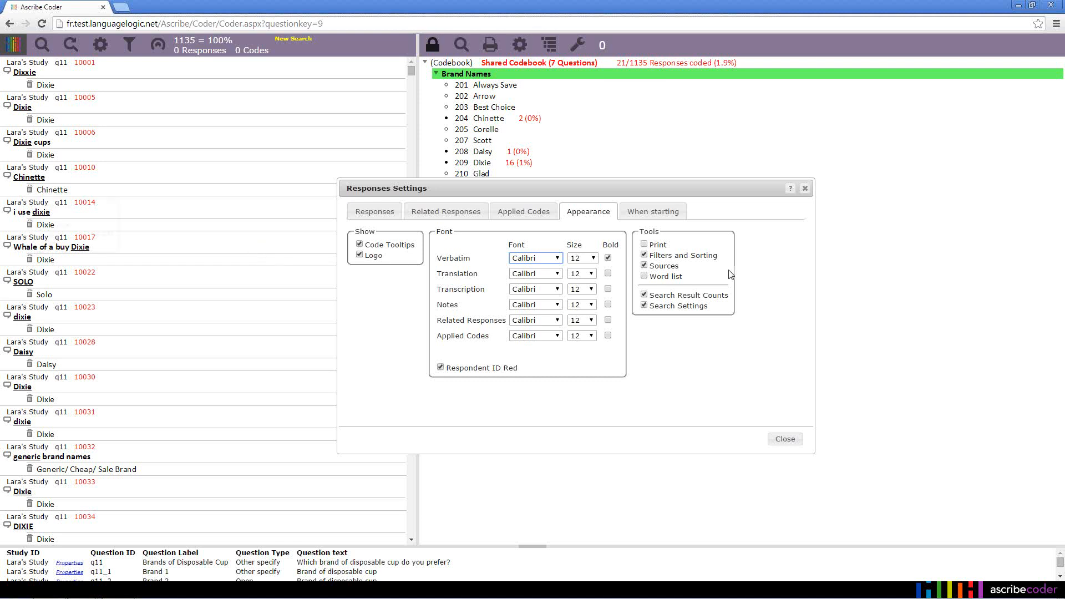
Leave the responses settings and examine the sort criteria available in Response Filters and Sorting.
click(804, 189)
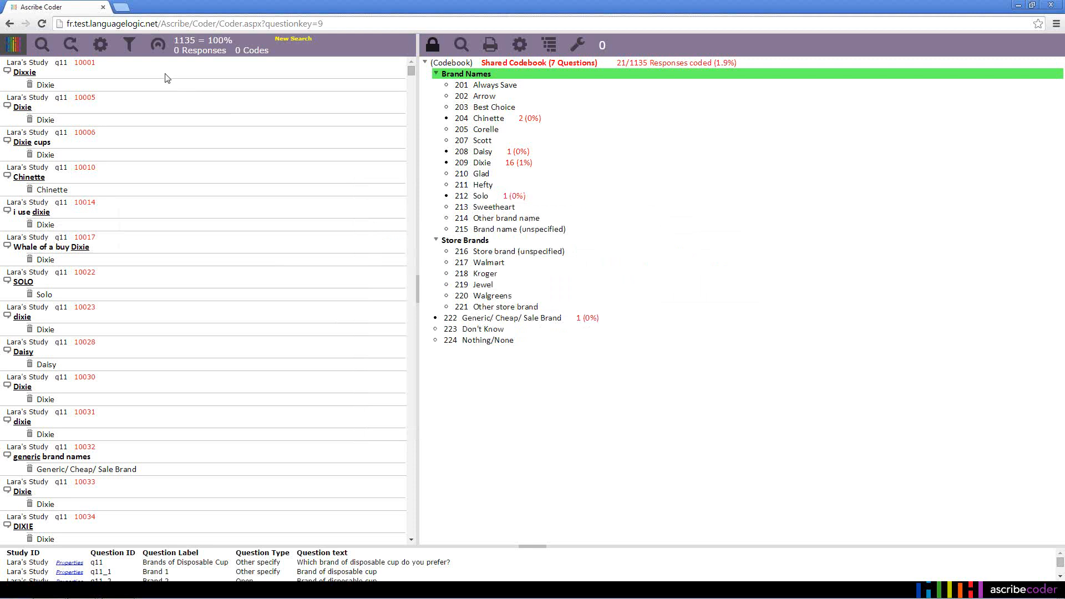
click(129, 49)
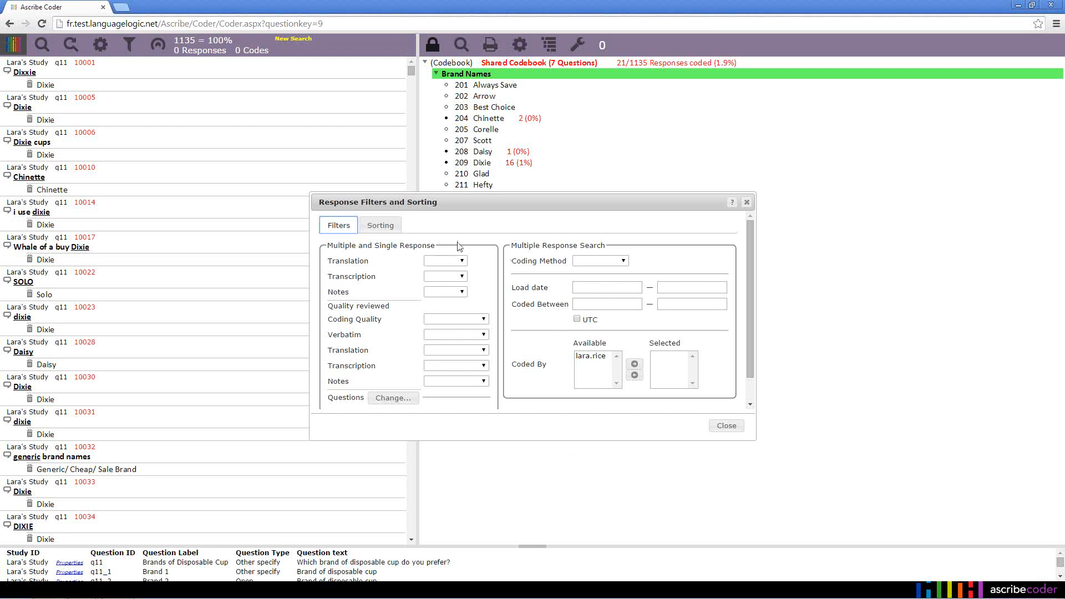
click(389, 227)
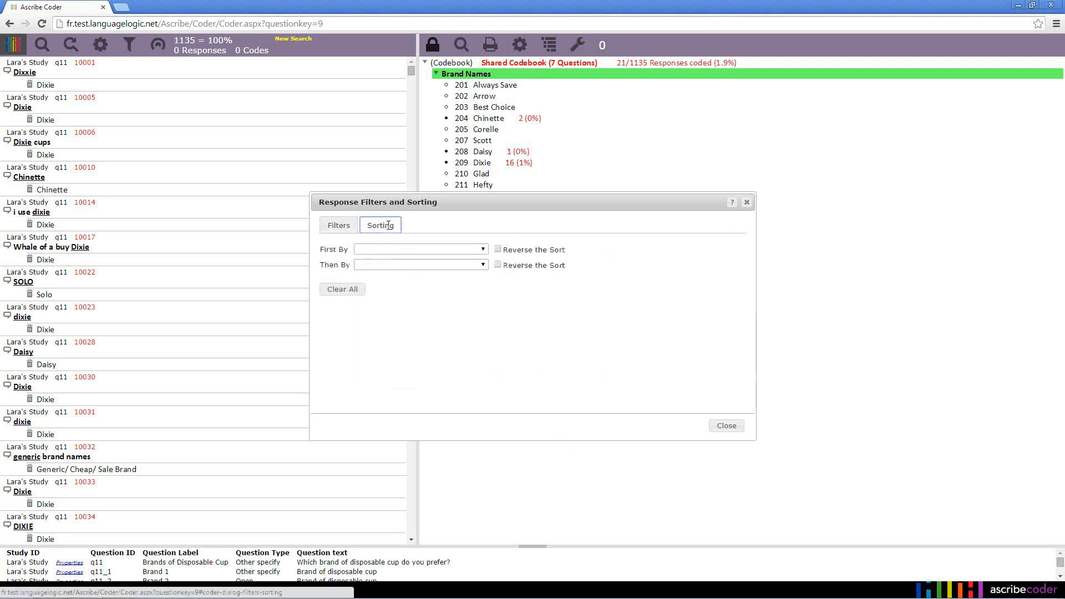
click(484, 249)
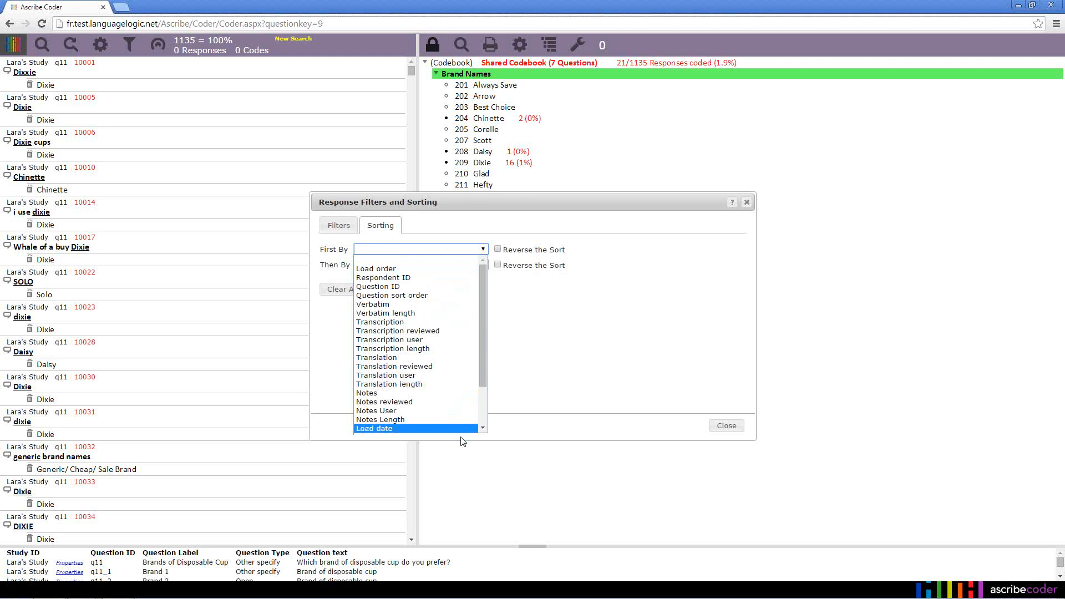
click(603, 392)
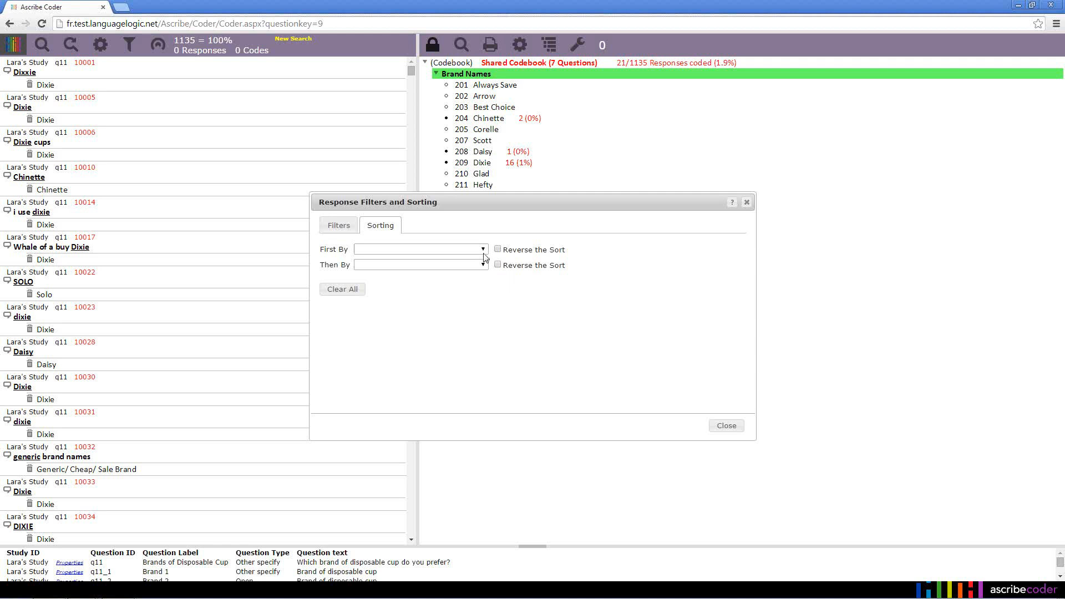
click(726, 426)
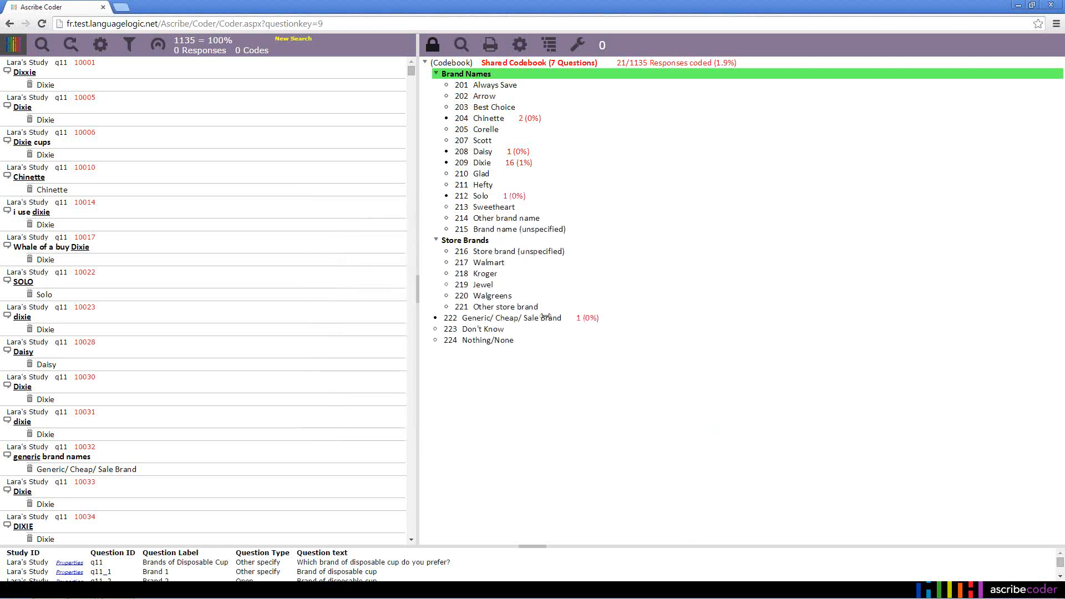
View the Word list of the responses and close it.
click(16, 47)
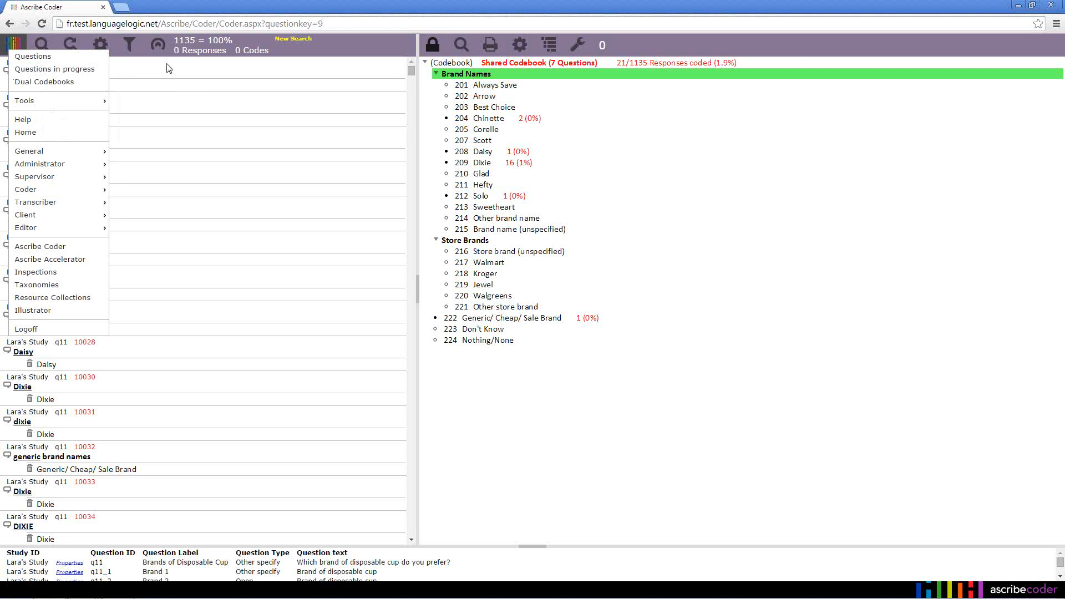
click(8, 41)
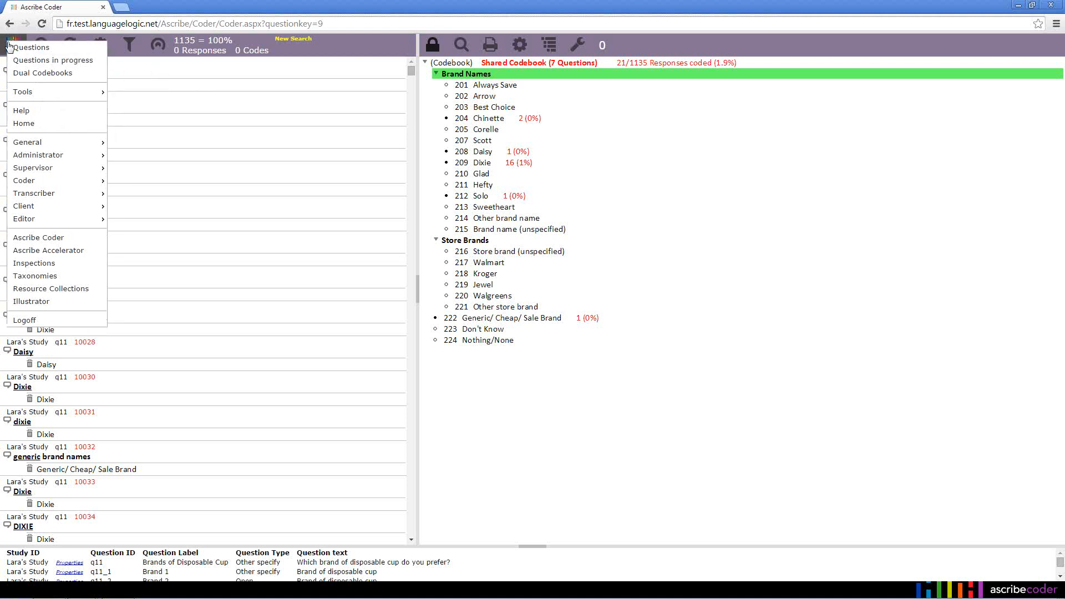
mouse_move(47, 95)
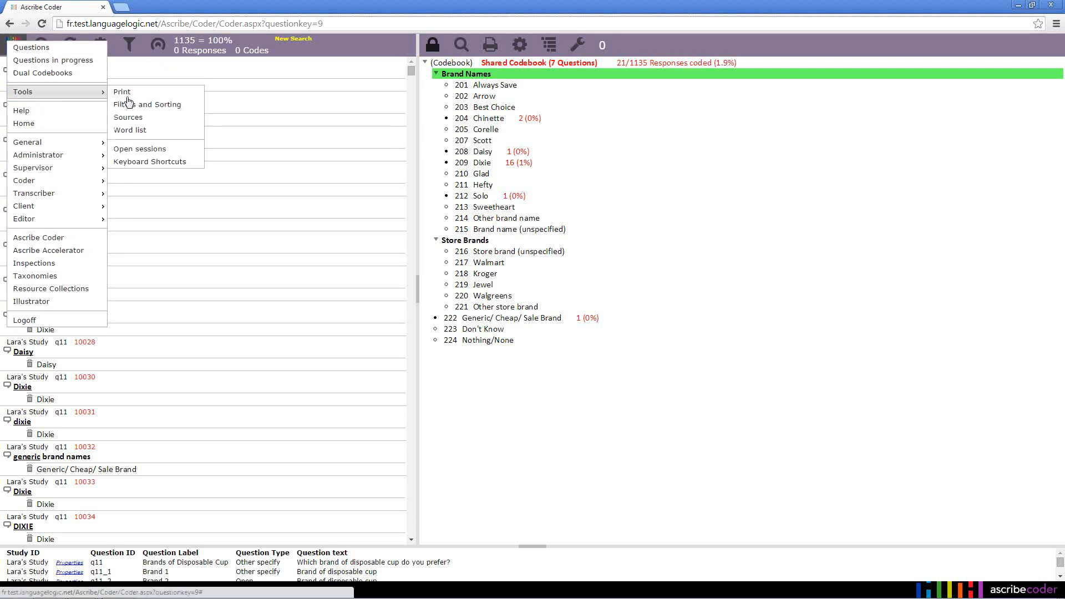
click(173, 134)
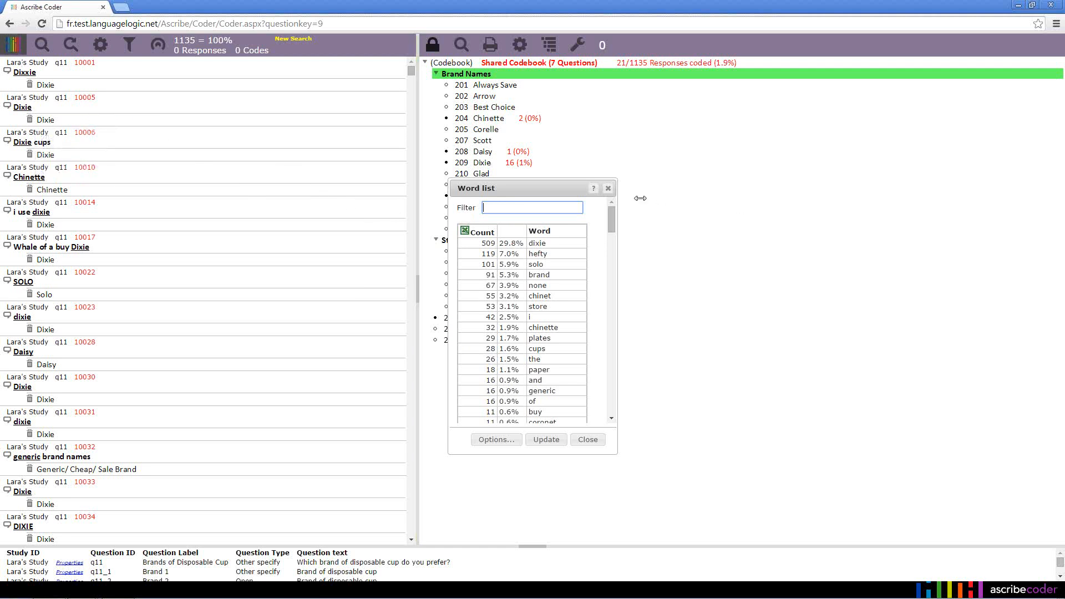
click(608, 189)
View the Keyboard Shortcuts for media playback and close them without changes.
click(17, 47)
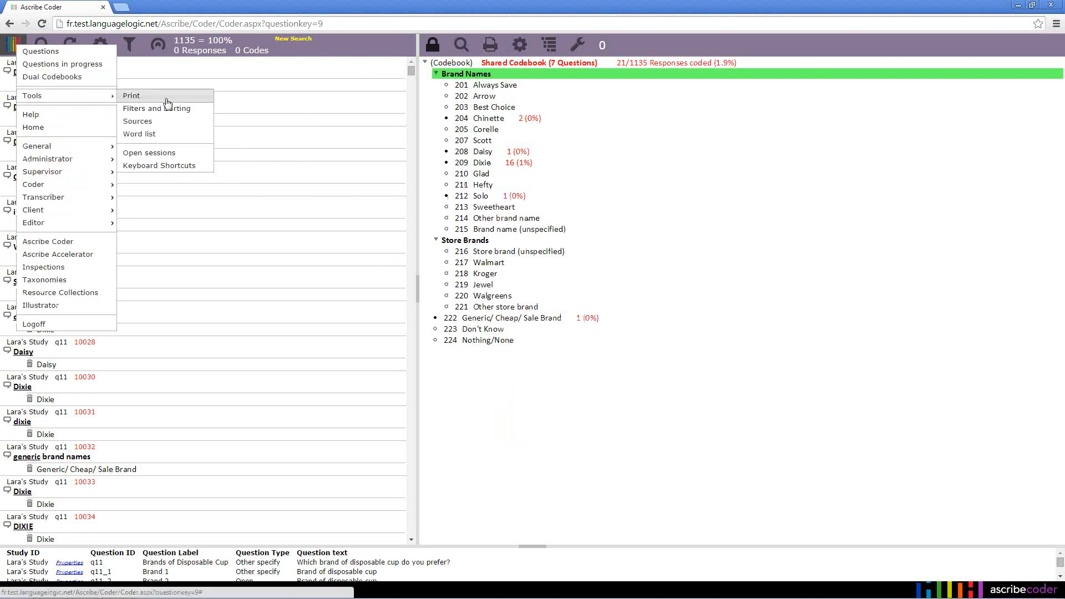
click(184, 166)
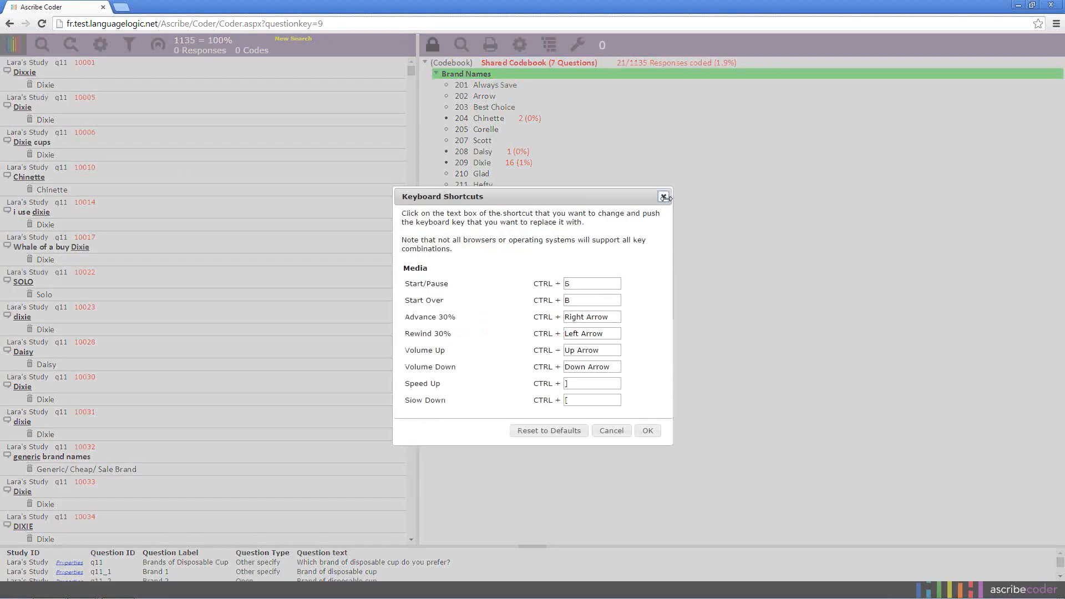
click(663, 197)
click(12, 44)
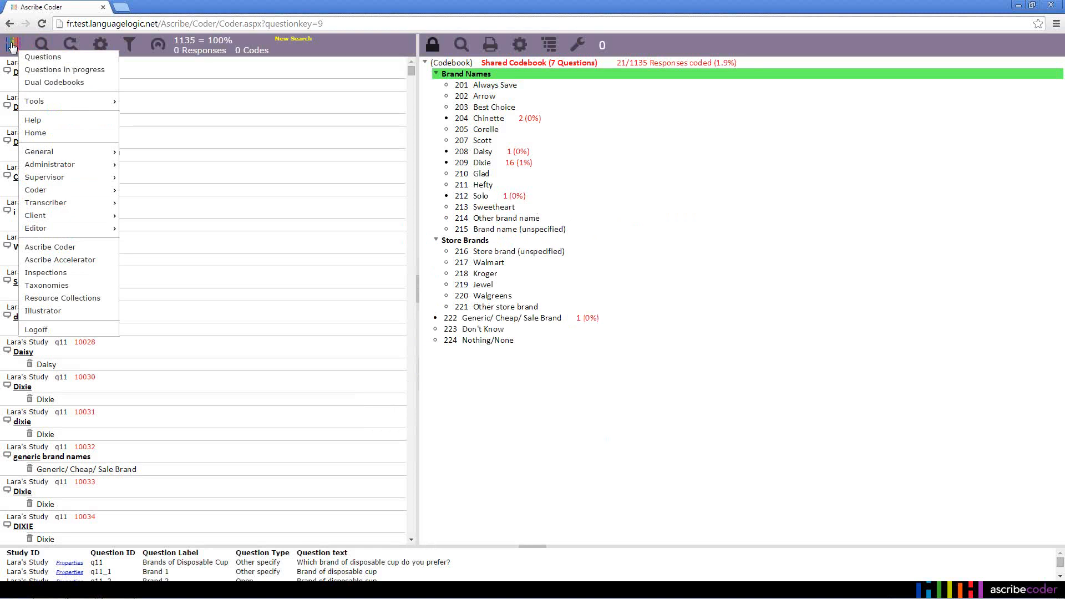
click(7, 40)
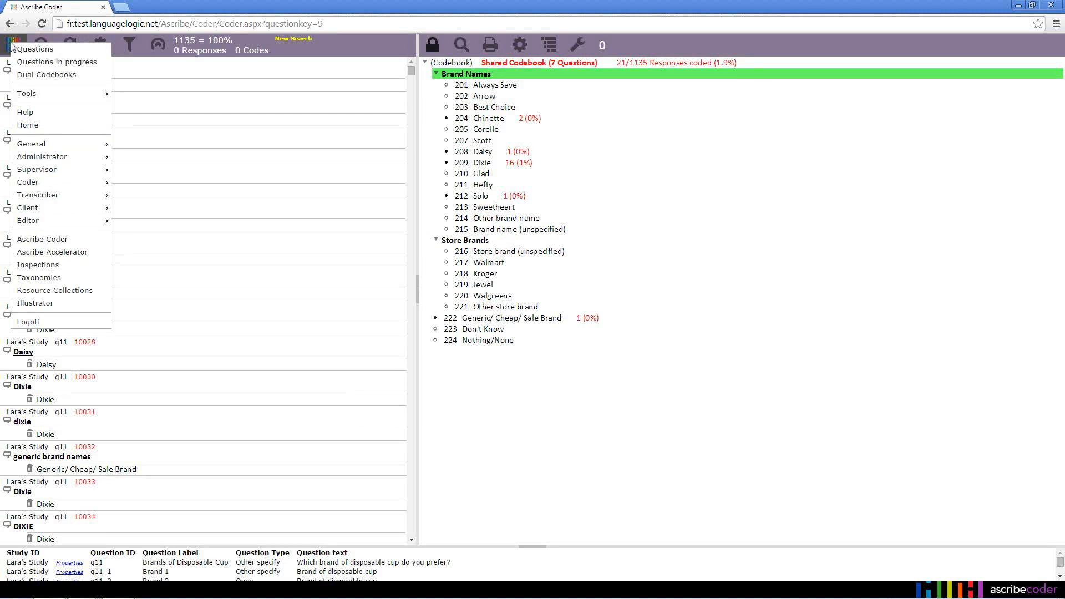
mouse_move(79, 99)
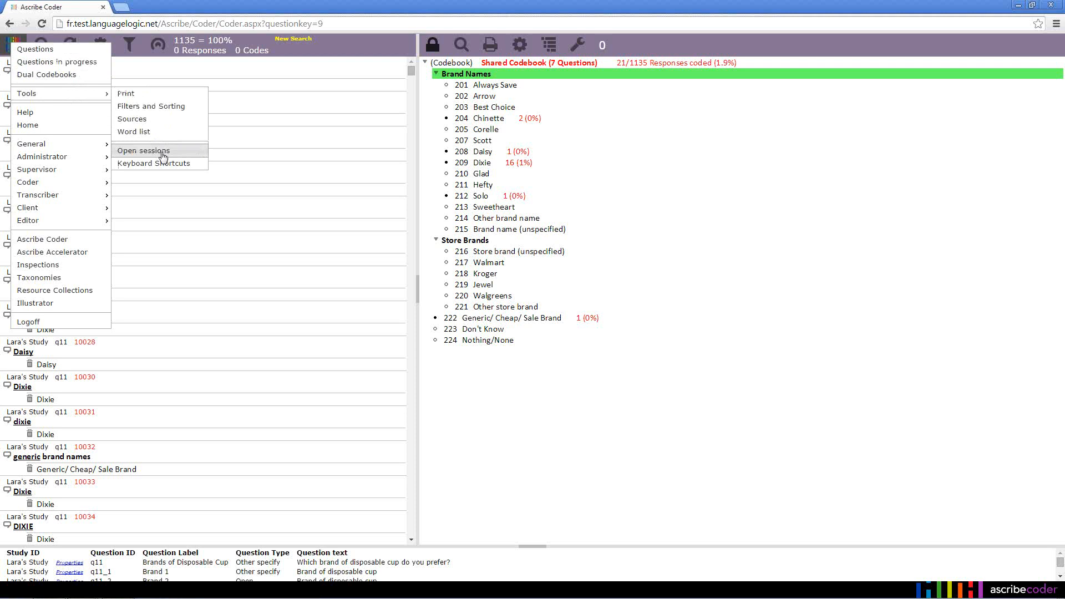
click(319, 181)
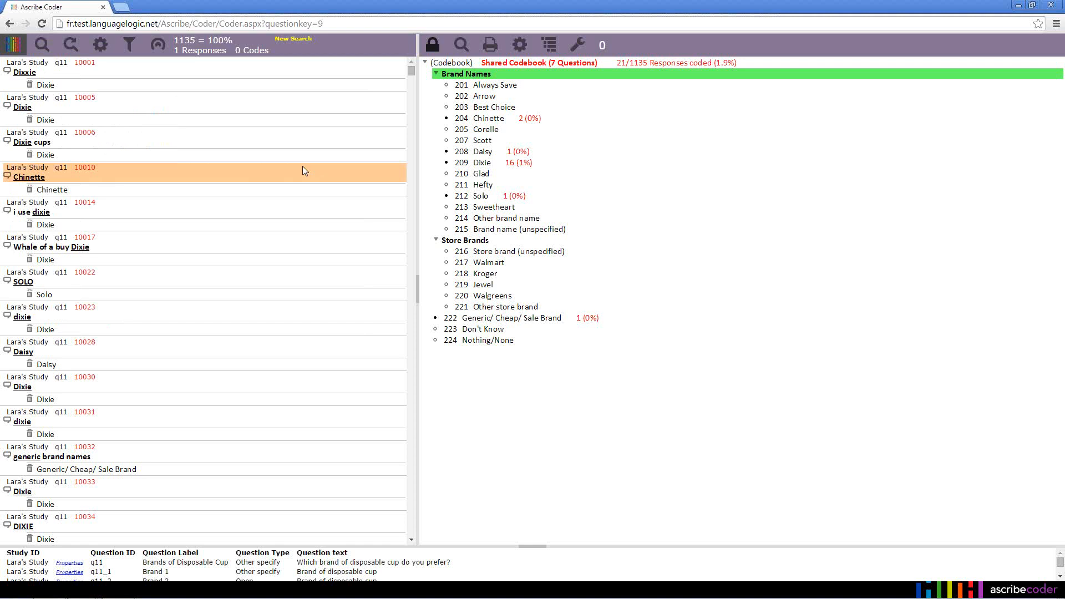
Switch to coding single responses, with Include Related Responses turned off.
ctrl+click(100, 51)
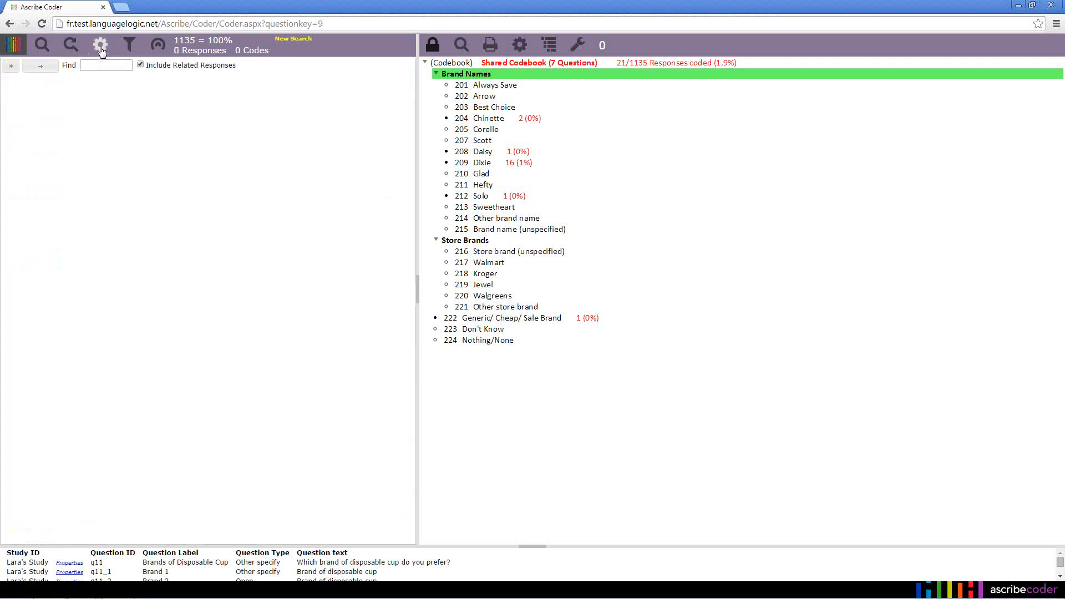
click(51, 68)
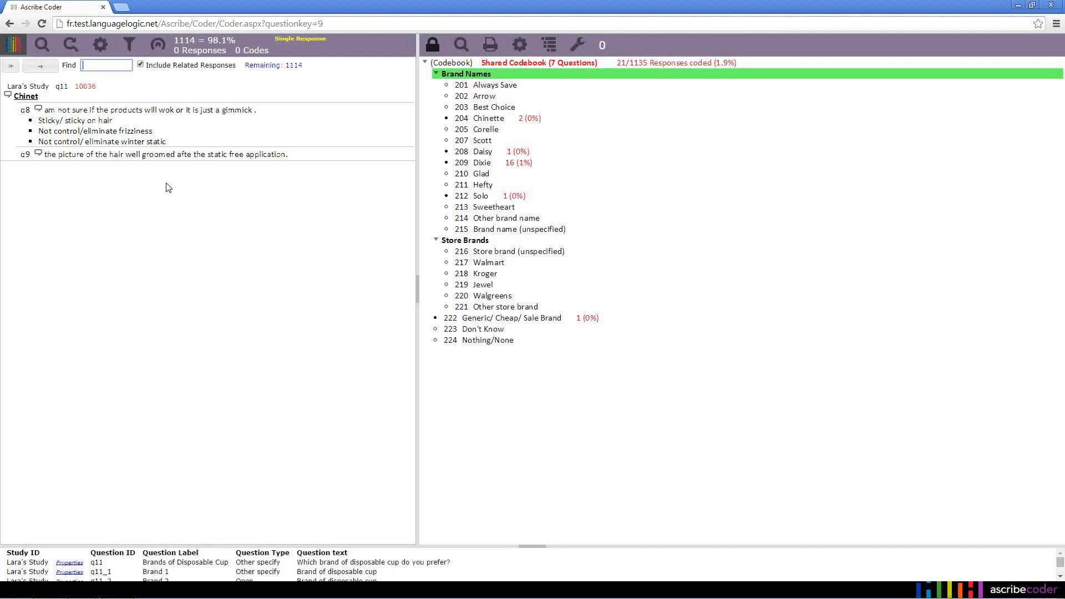
click(142, 65)
Advance through the single responses to the "dixie" response and apply the Dixie code by finding "dix".
click(40, 66)
click(39, 68)
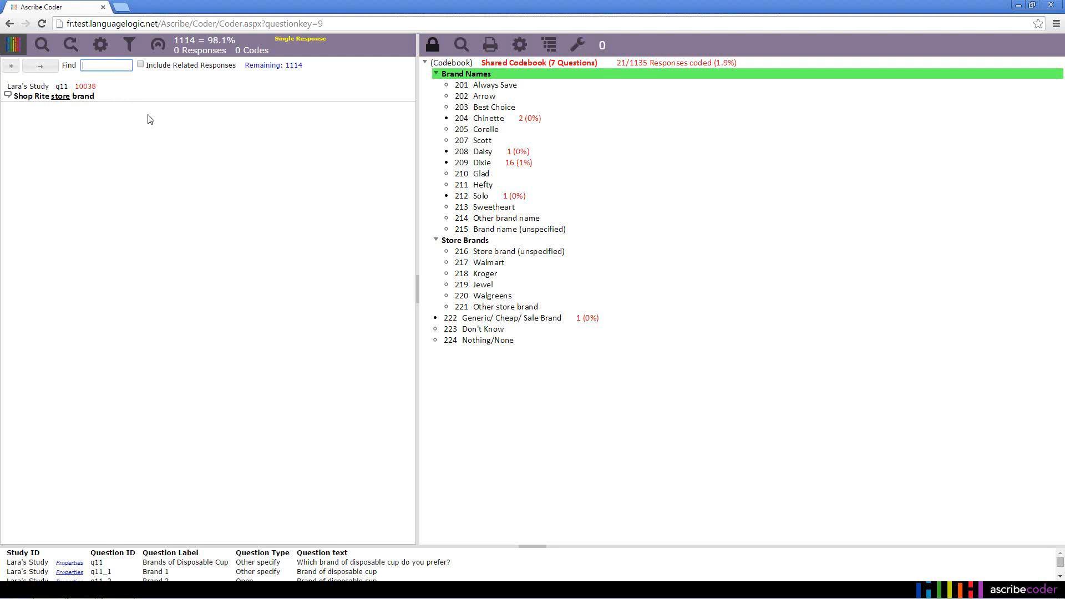
key(Return)
key(Return)
text(dix)
key(BackSpace)
key(BackSpace)
key(BackSpace)
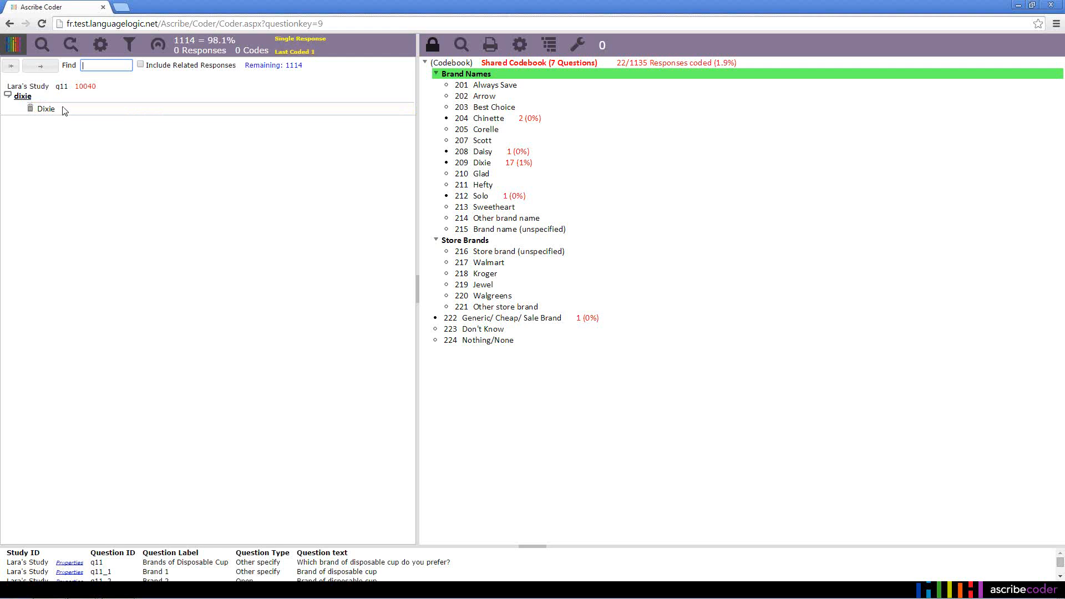
Skip the "no idea" response without coding it, apply code 212 (Solo) to the "solo" response, and advance.
key(Return)
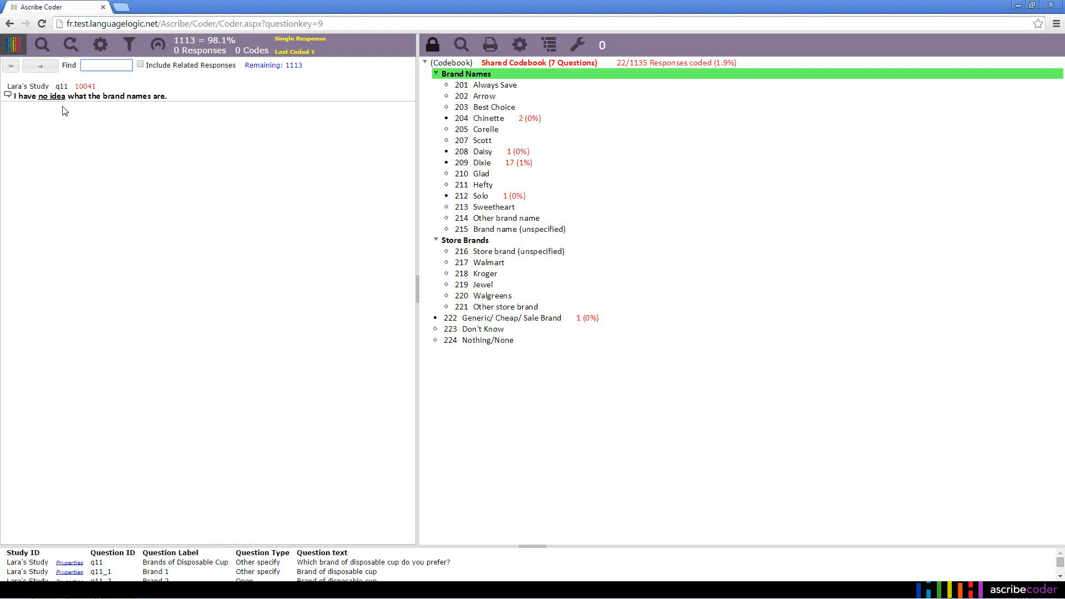
key(Return)
text(212)
key(Return)
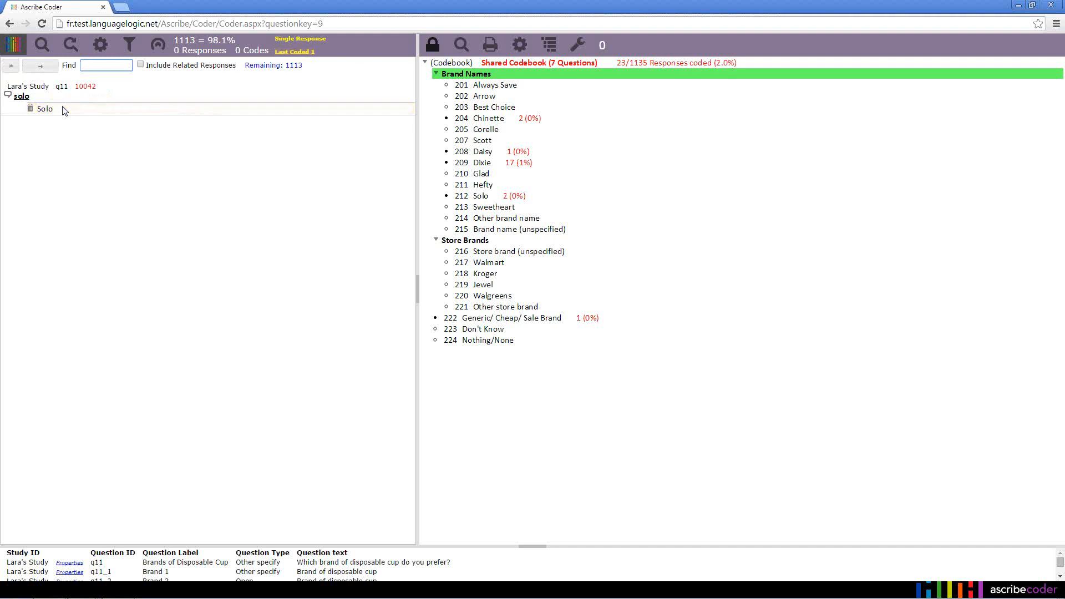
key(Return)
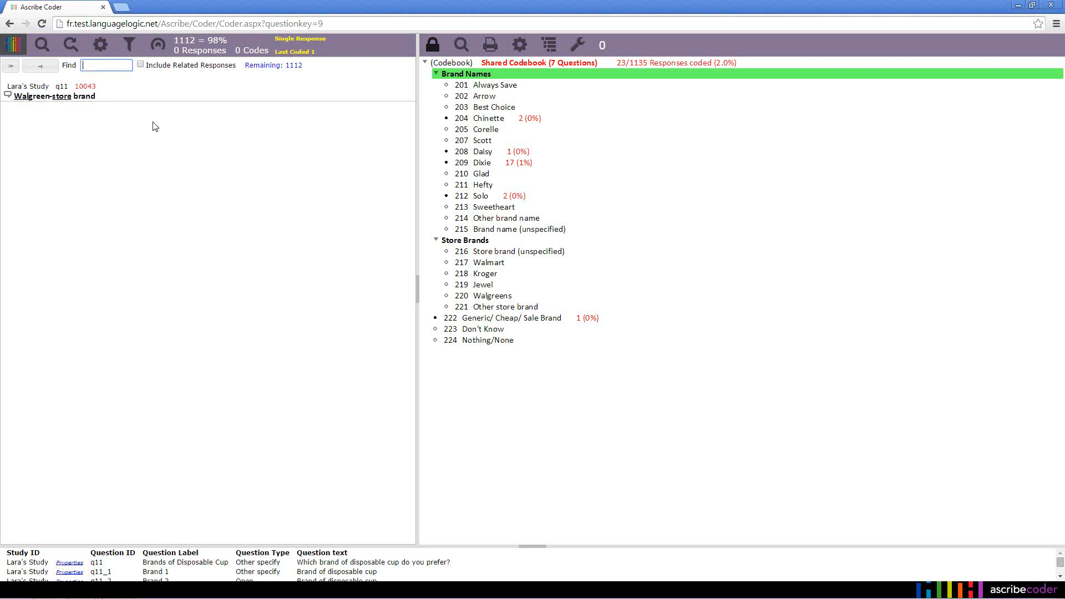
Code "Walgreen-store brand" as Walgreens, "heavy weight orrignal" as Generic/ Cheap/ Sale Brand, and "Wal Mart" as Walmart.
click(487, 299)
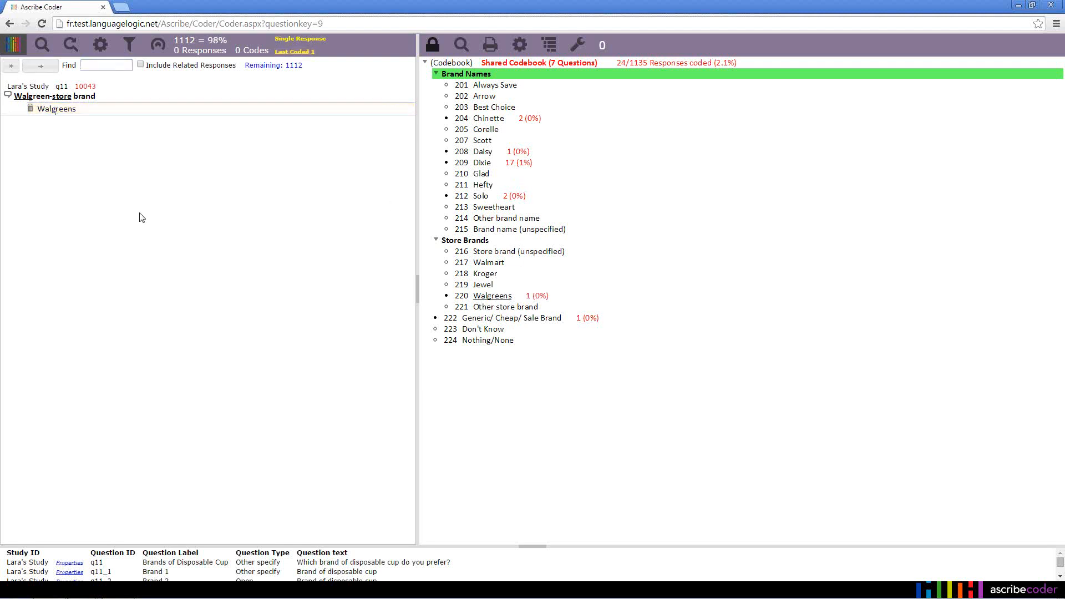
key(Return)
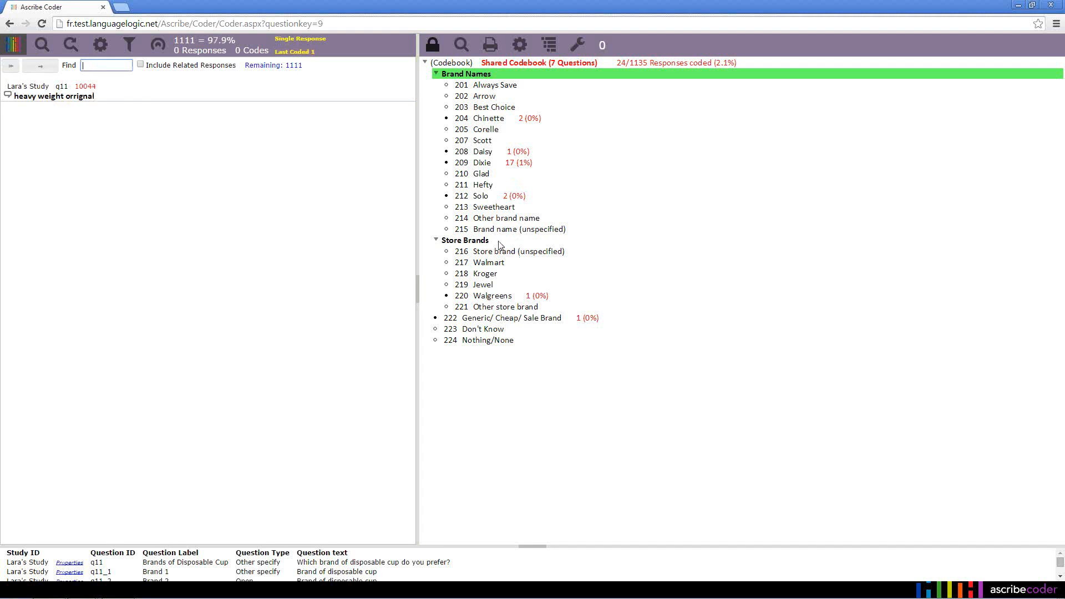
click(495, 320)
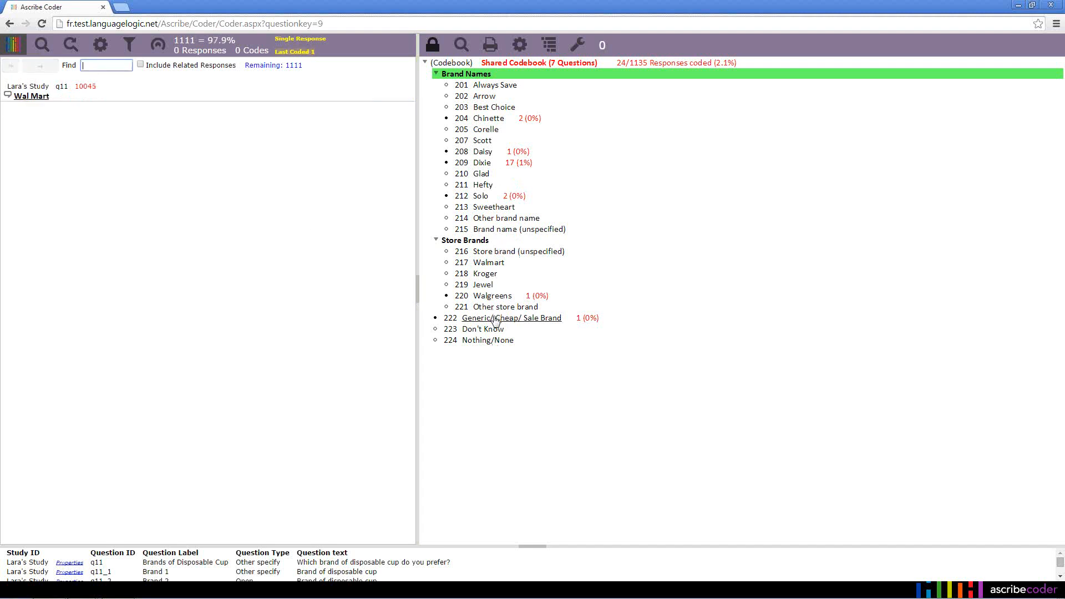
click(489, 262)
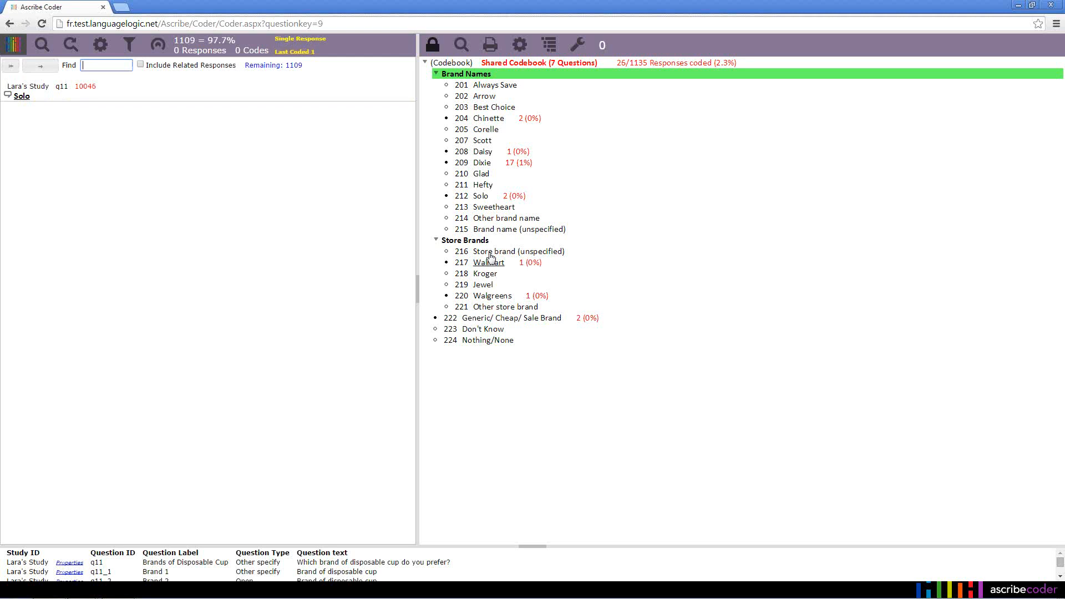
Code the "Solo" response as Solo, "store brand- economy" as Store brand (unspecified), and "Dixie plates and cups" with code 209.
click(482, 197)
text(sotr)
key(BackSpace)
key(BackSpace)
key(BackSpace)
key(Return)
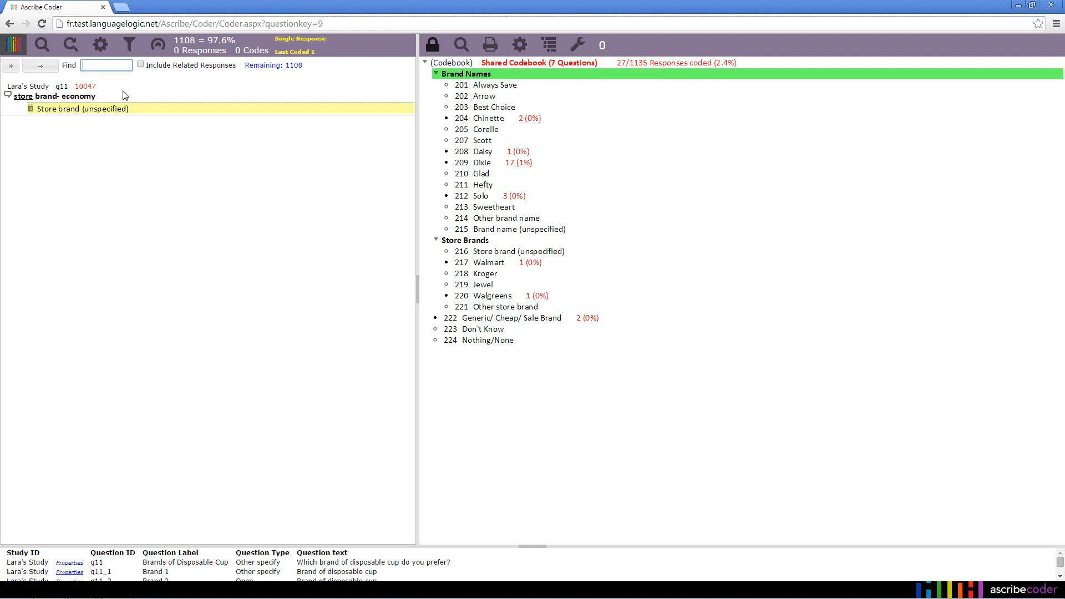
key(Return)
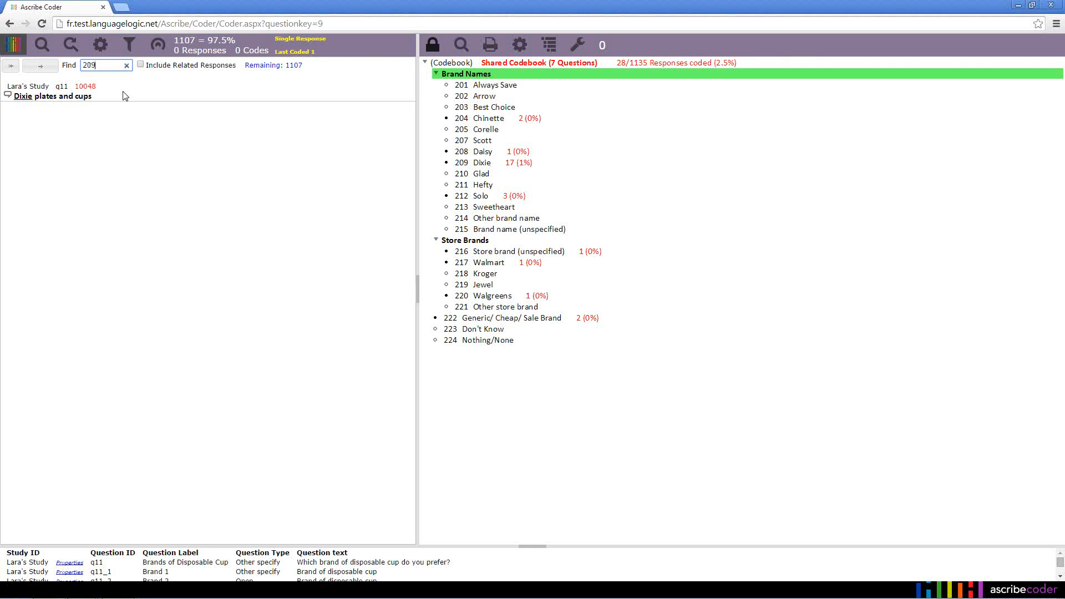
key(Return)
Set Code Duplicates to All in the Applied Codes response settings.
click(16, 52)
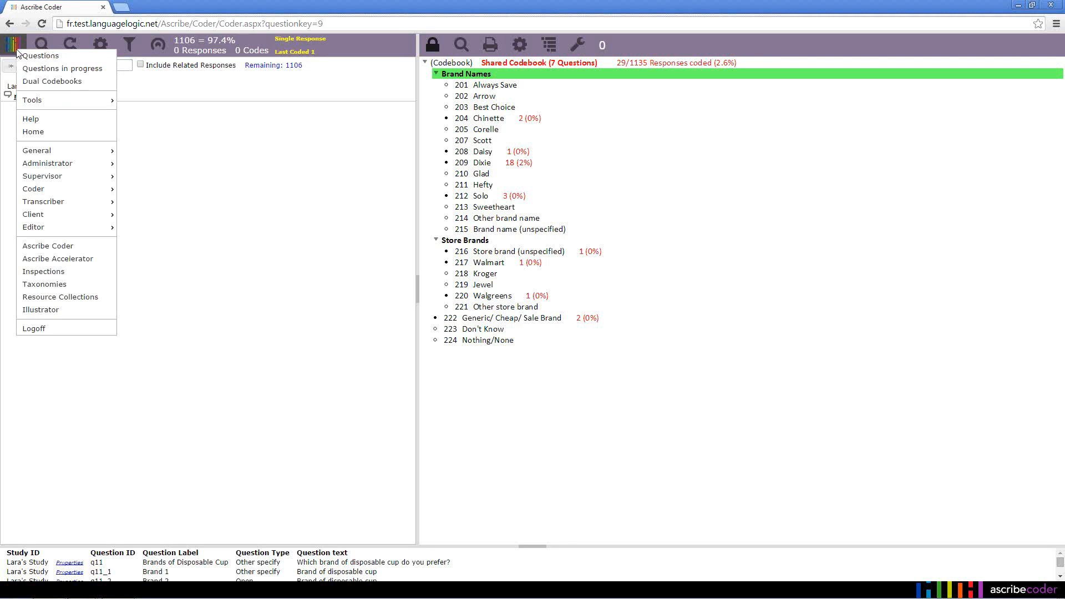
click(160, 129)
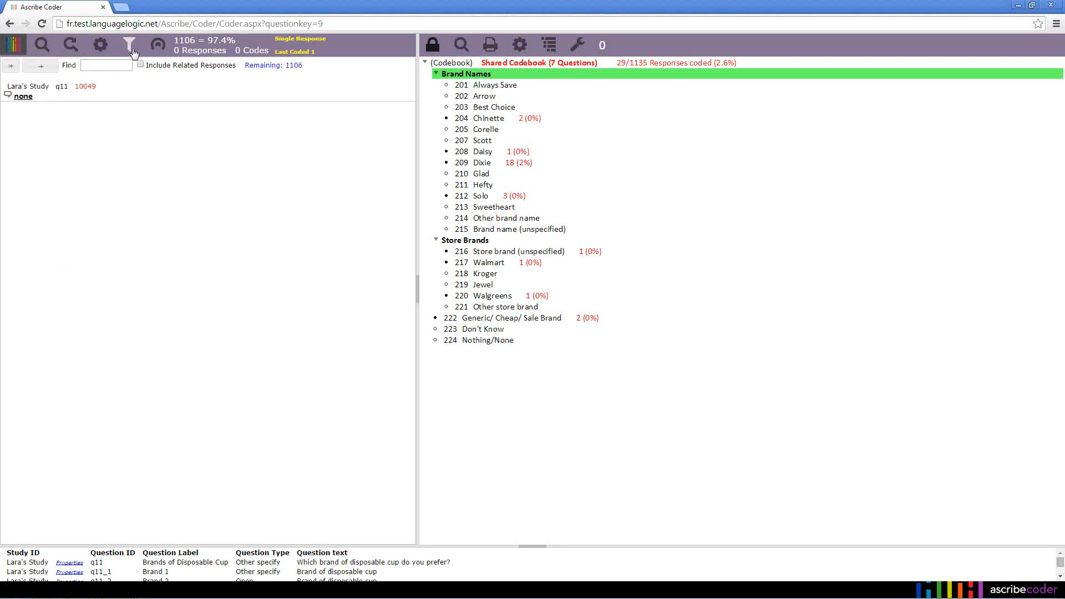
click(100, 45)
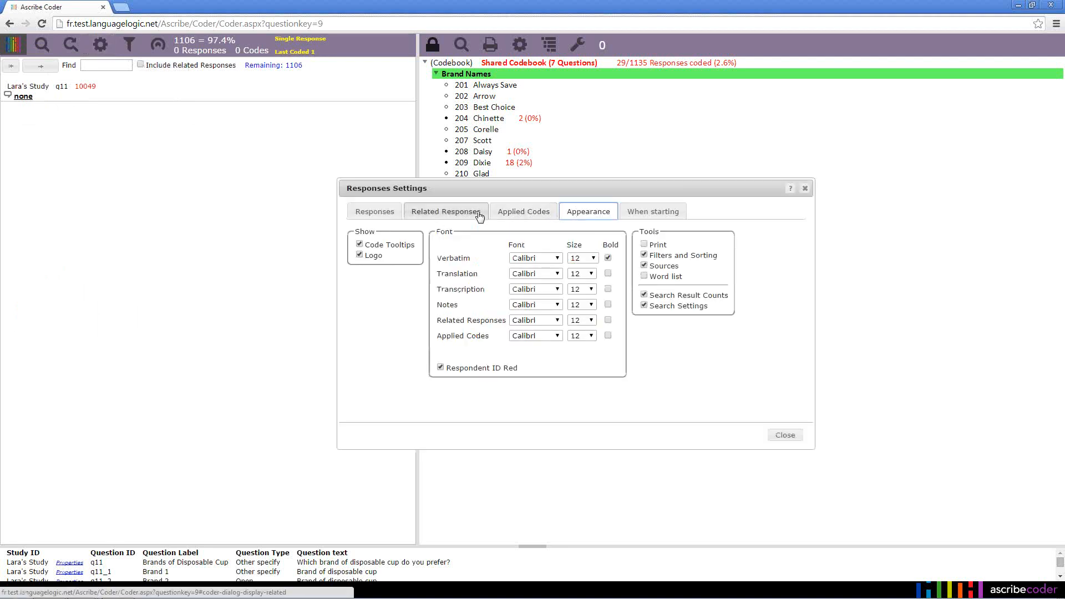
click(541, 213)
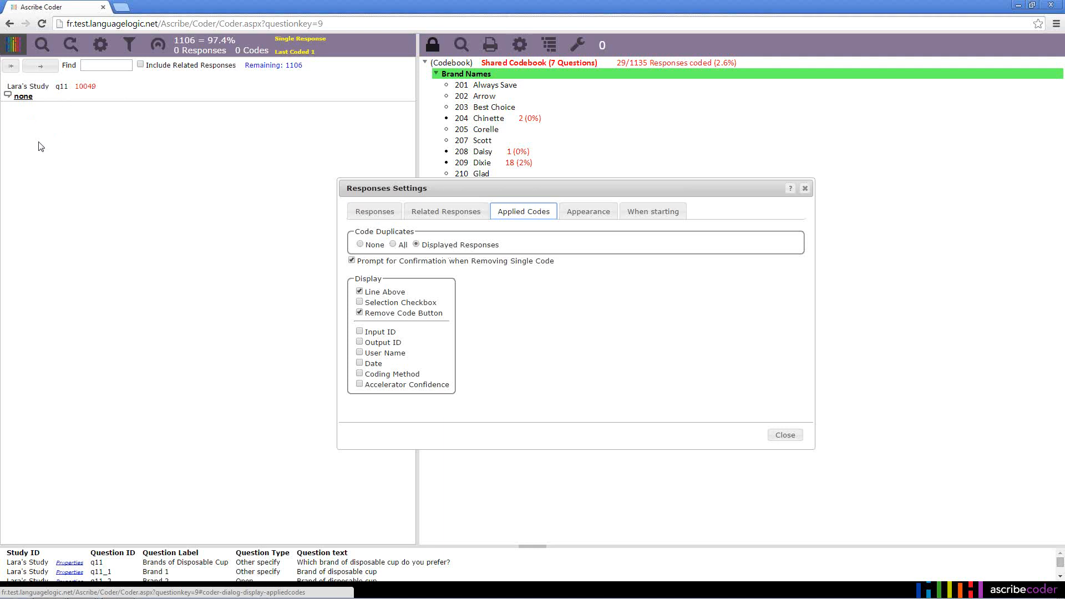
click(396, 247)
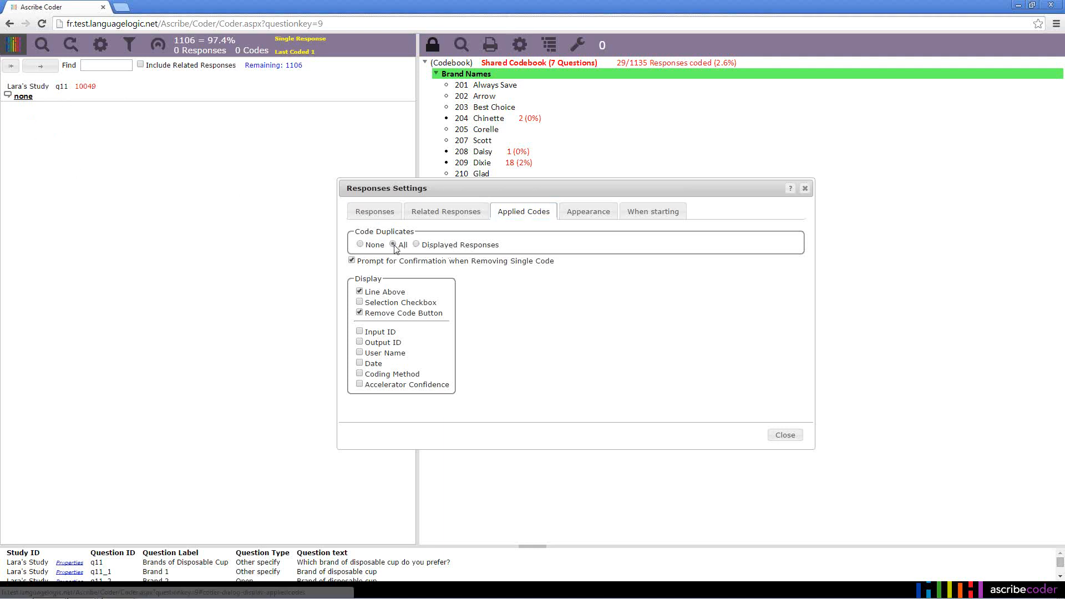
click(777, 438)
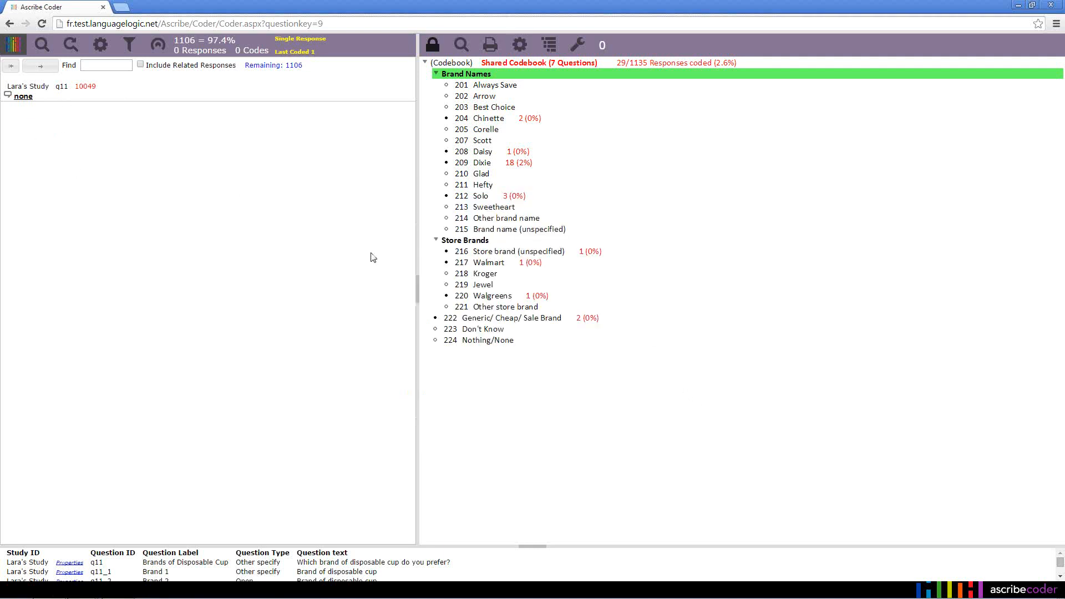
Code the "none" response and its duplicates as Nothing/None, check the last-coded statistics, and advance.
click(28, 99)
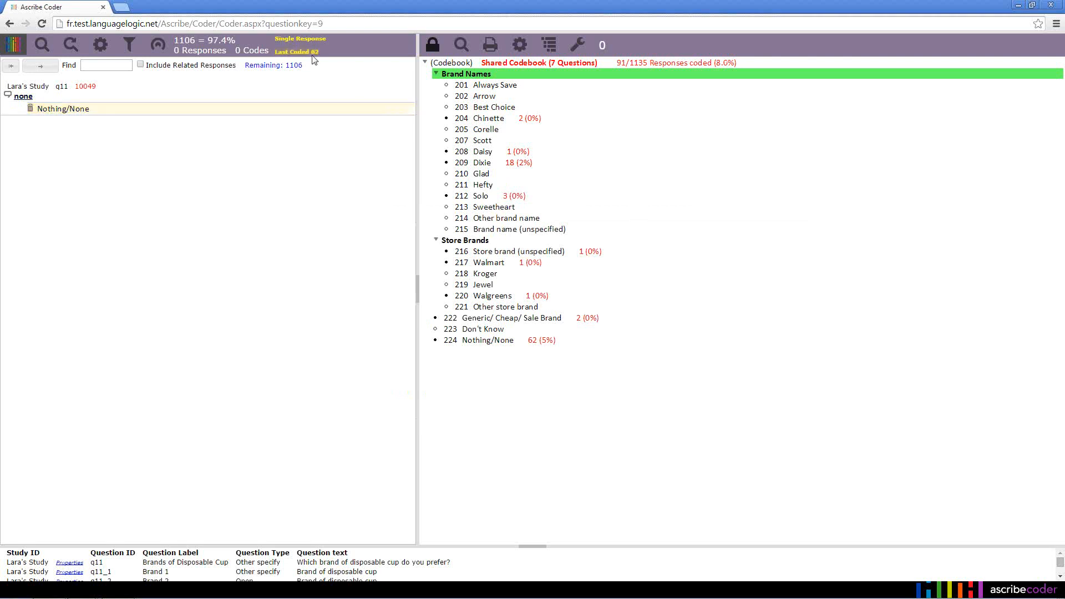
mouse_move(313, 59)
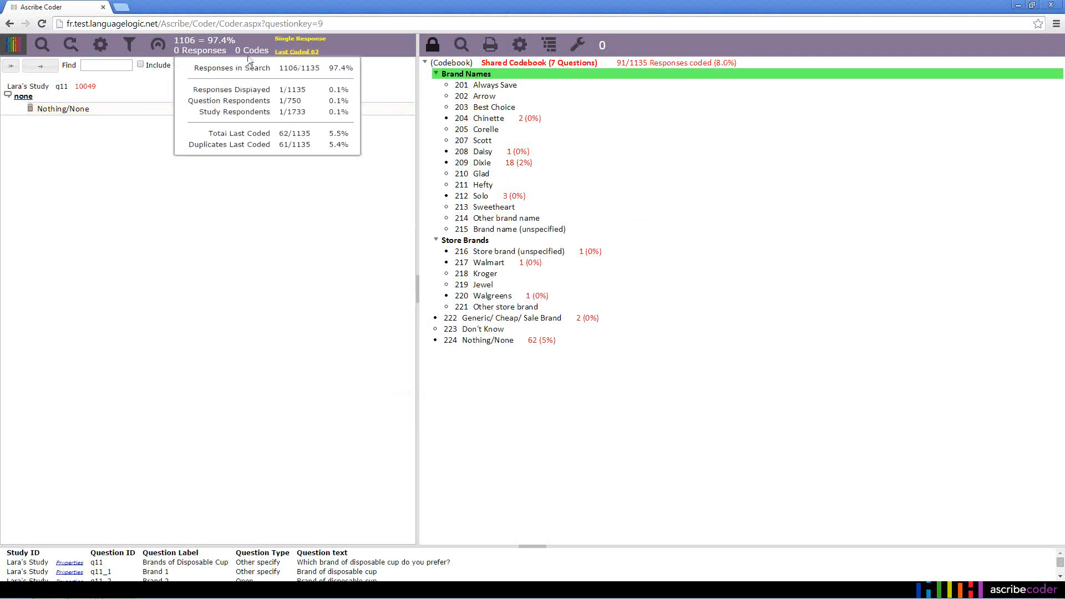
key(Return)
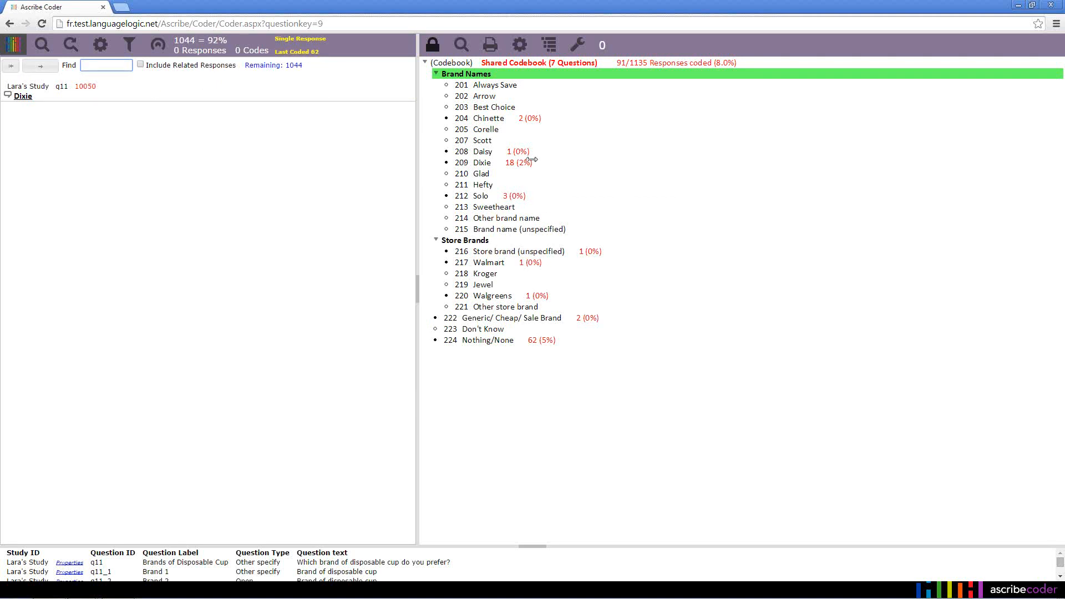
Code the "Dixie" response as Dixie and "generic" as Generic/ Cheap/ Sale Brand with duplicates, and review the Code Duplicates setting.
click(487, 166)
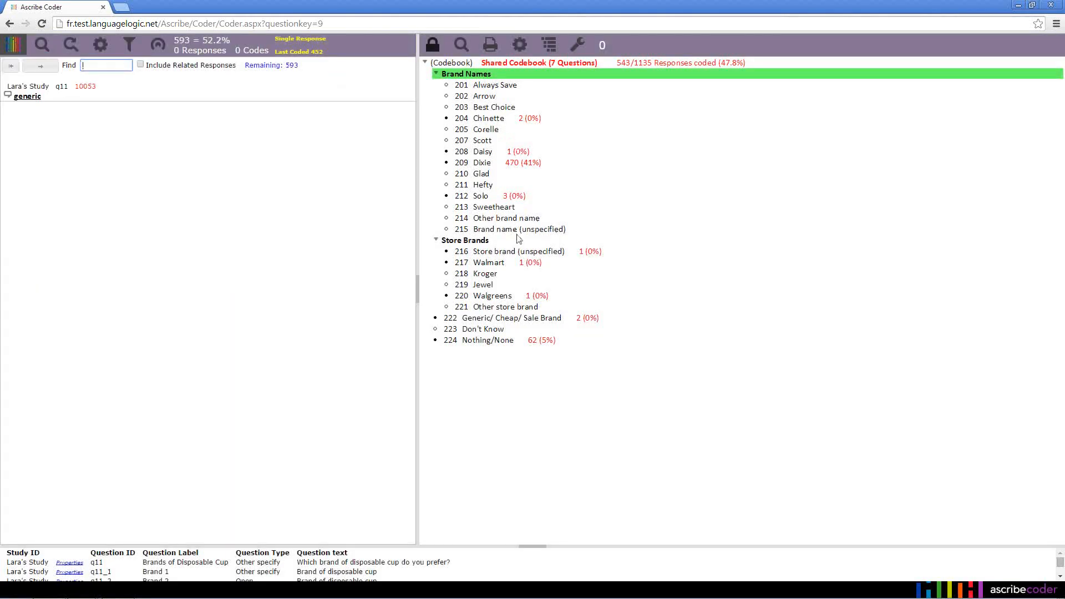
click(512, 318)
click(100, 46)
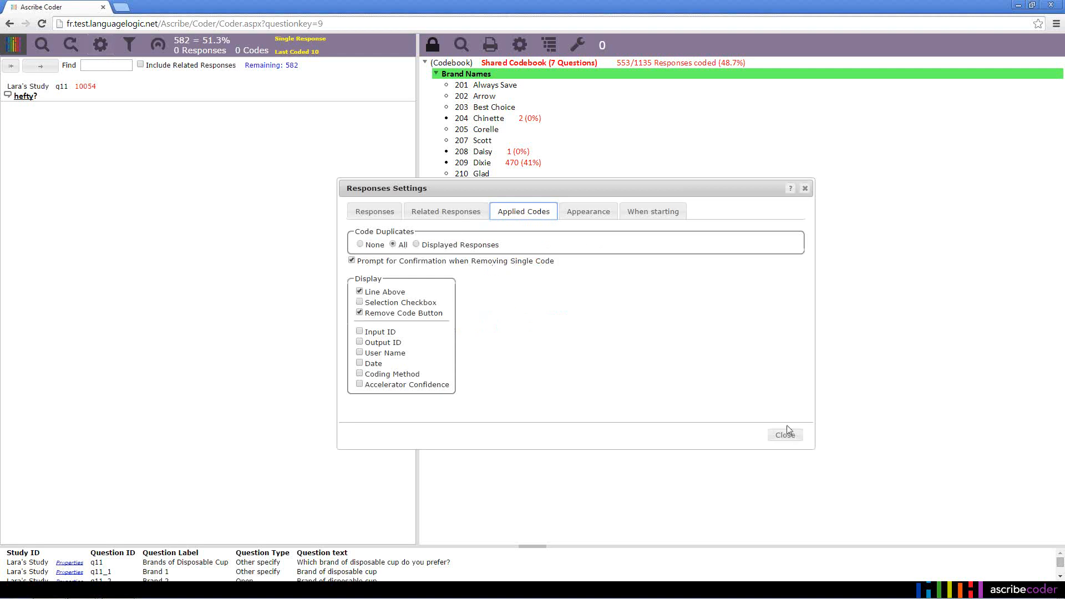
click(794, 437)
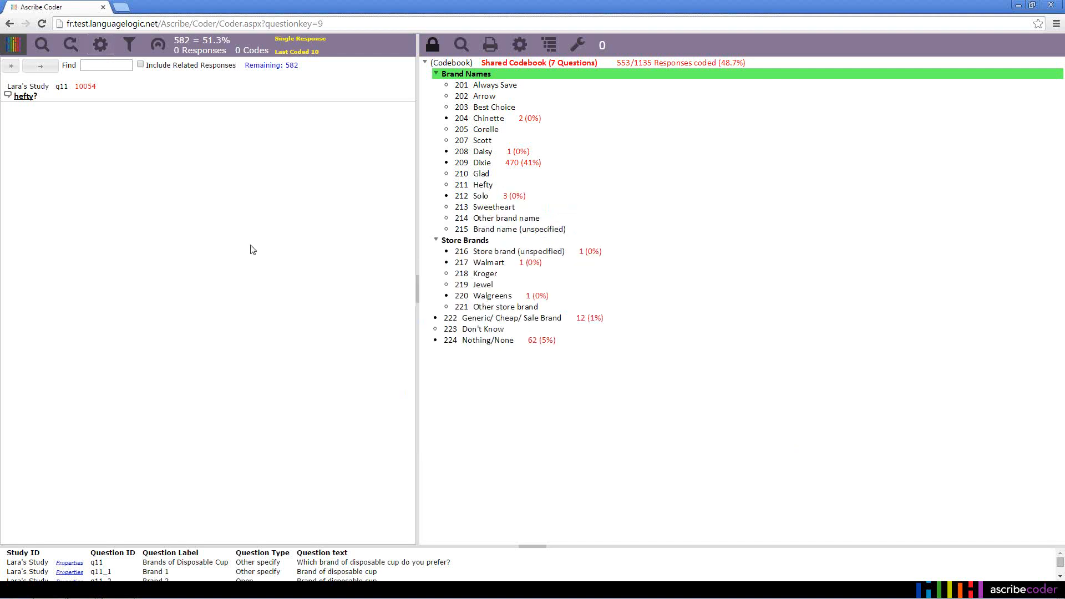
Return to the study's Questions list and open question q1 in Ascribe Coder.
click(13, 46)
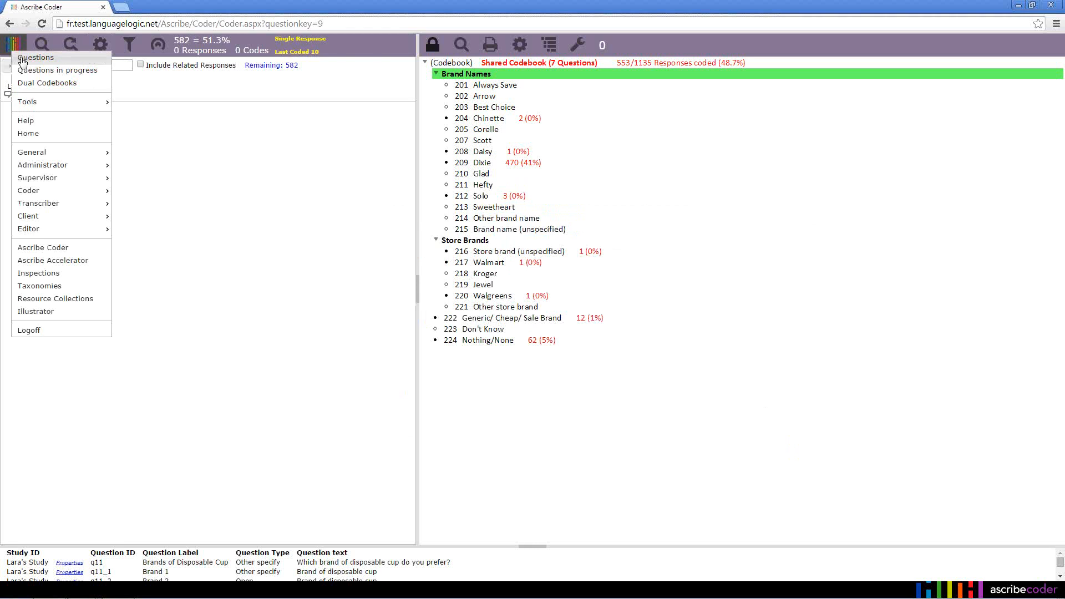
click(22, 59)
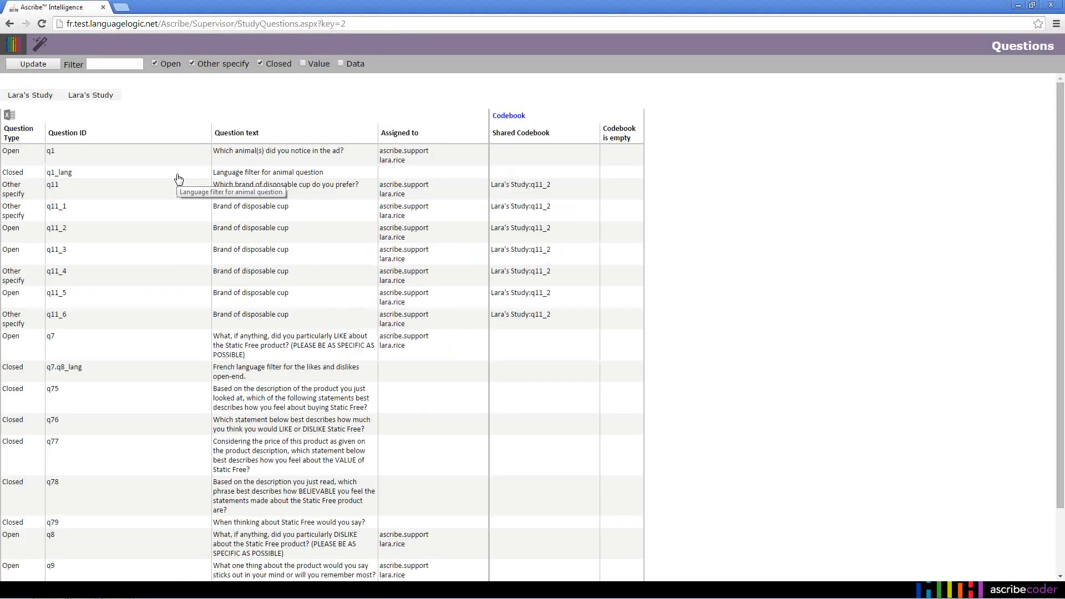
right_click(226, 162)
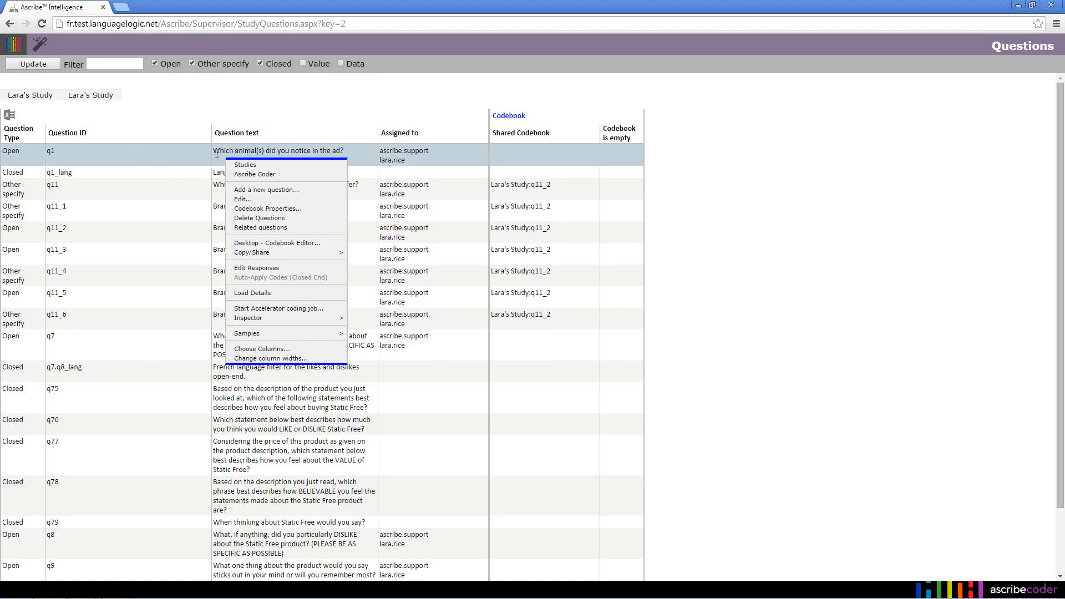
click(261, 173)
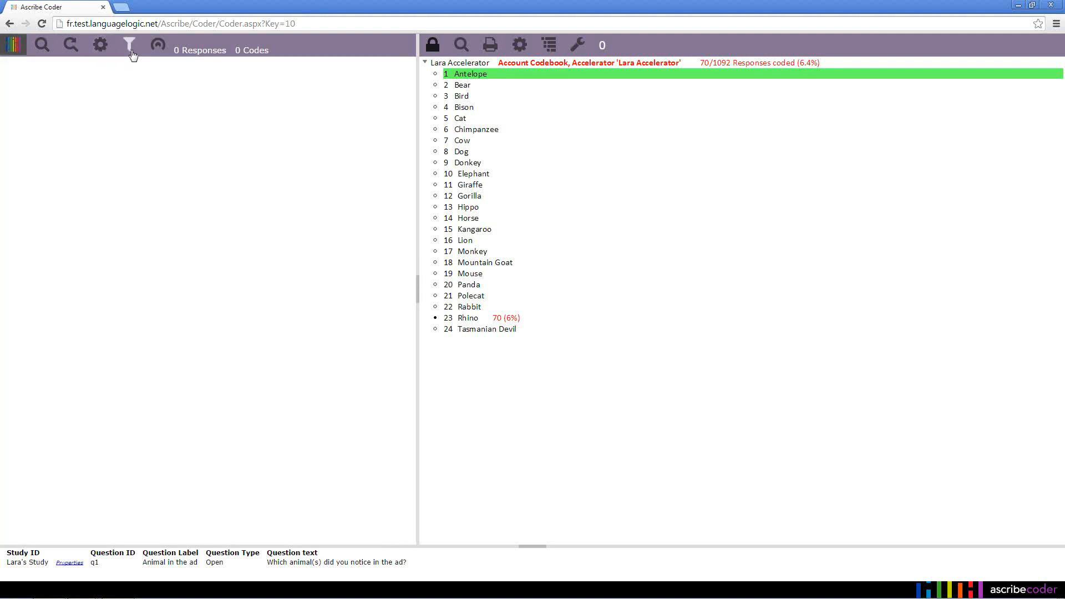
Filter the responses on question q1_lang (Language Filter for Q1) with value 1 selected, and load the filtered responses.
click(130, 47)
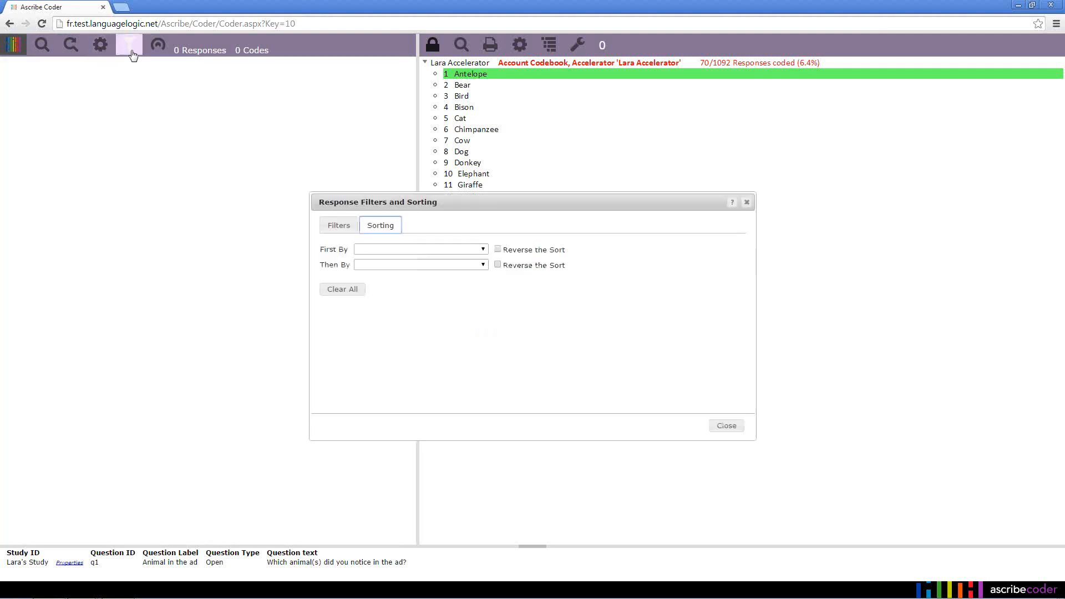
click(347, 220)
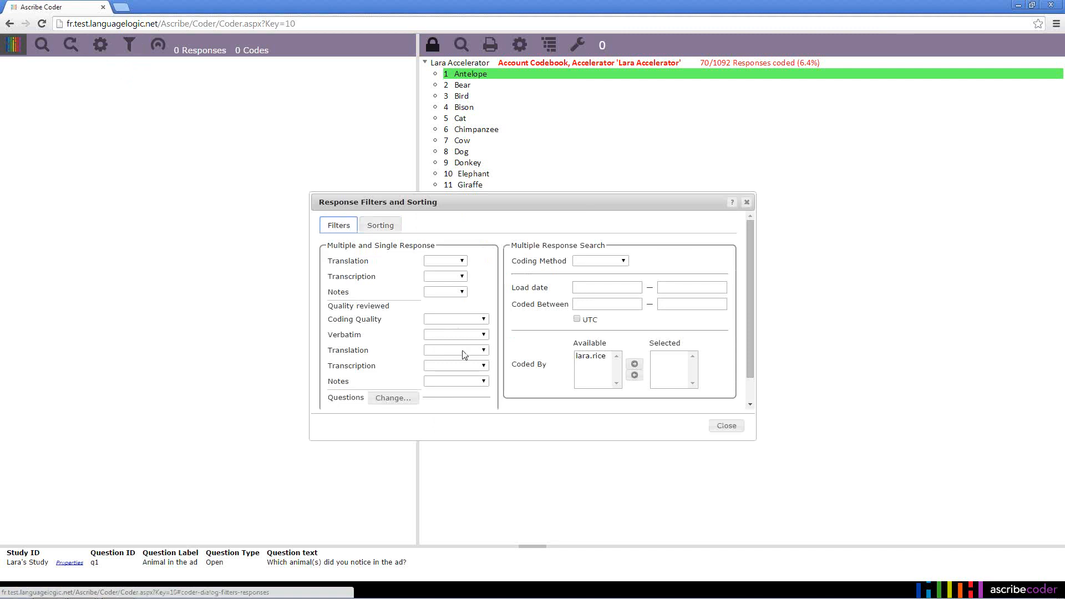
click(396, 399)
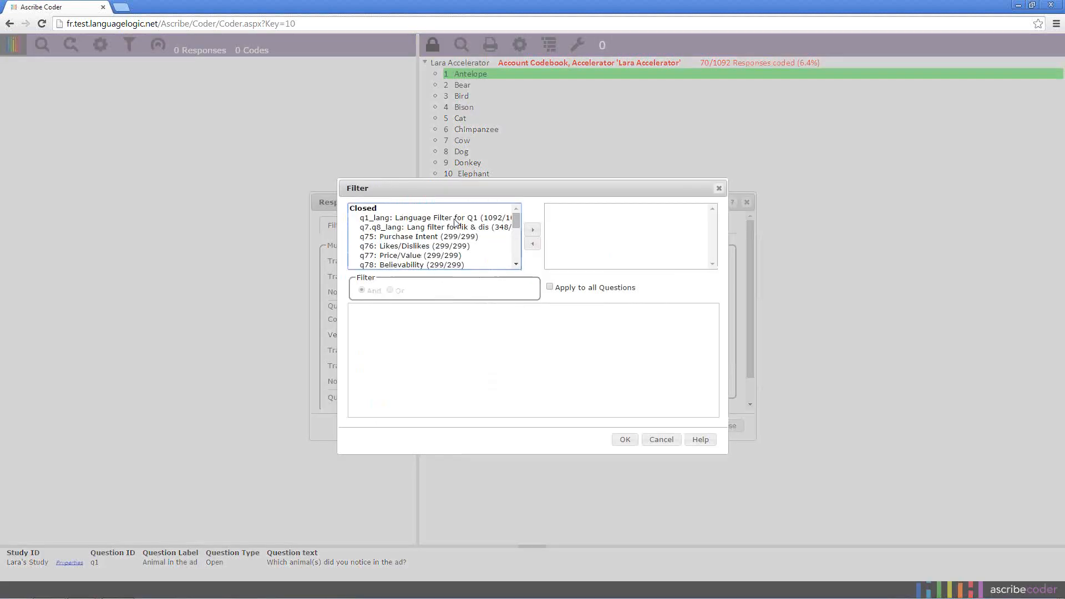
click(454, 219)
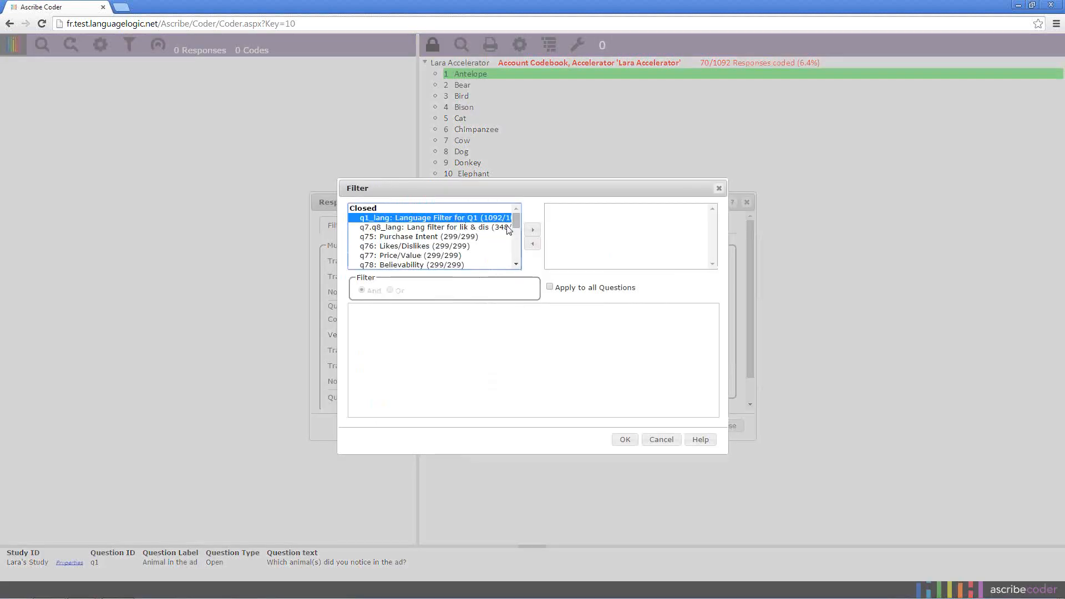
click(533, 230)
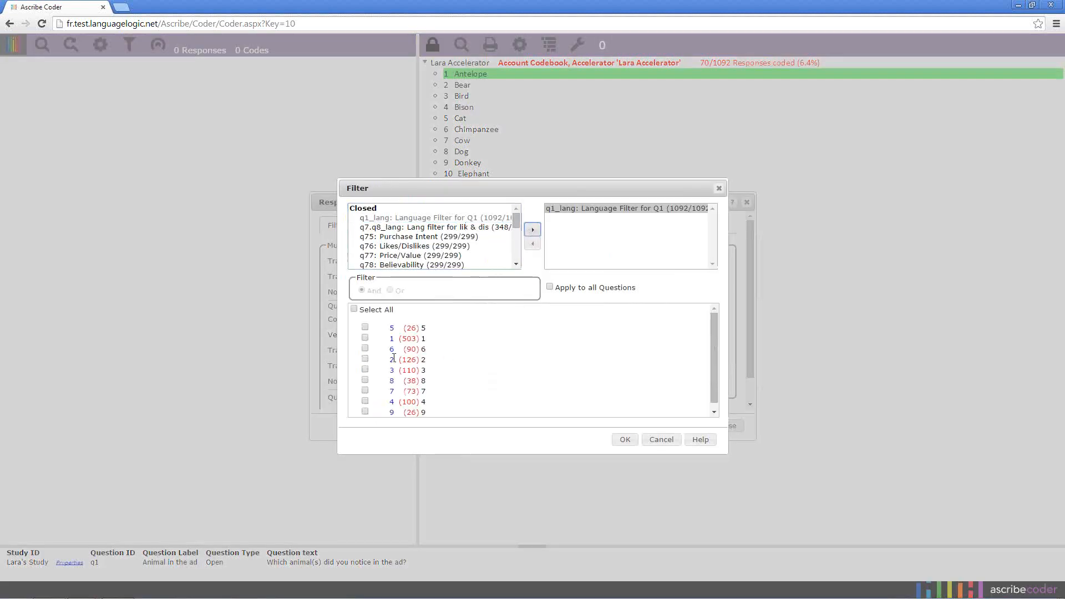
click(365, 337)
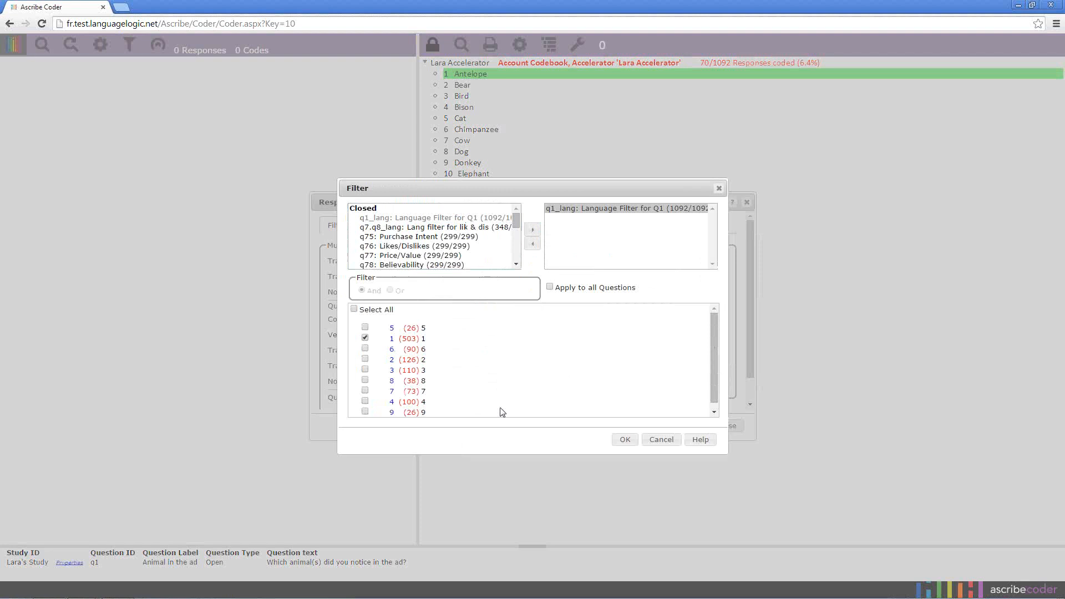
click(625, 440)
click(725, 426)
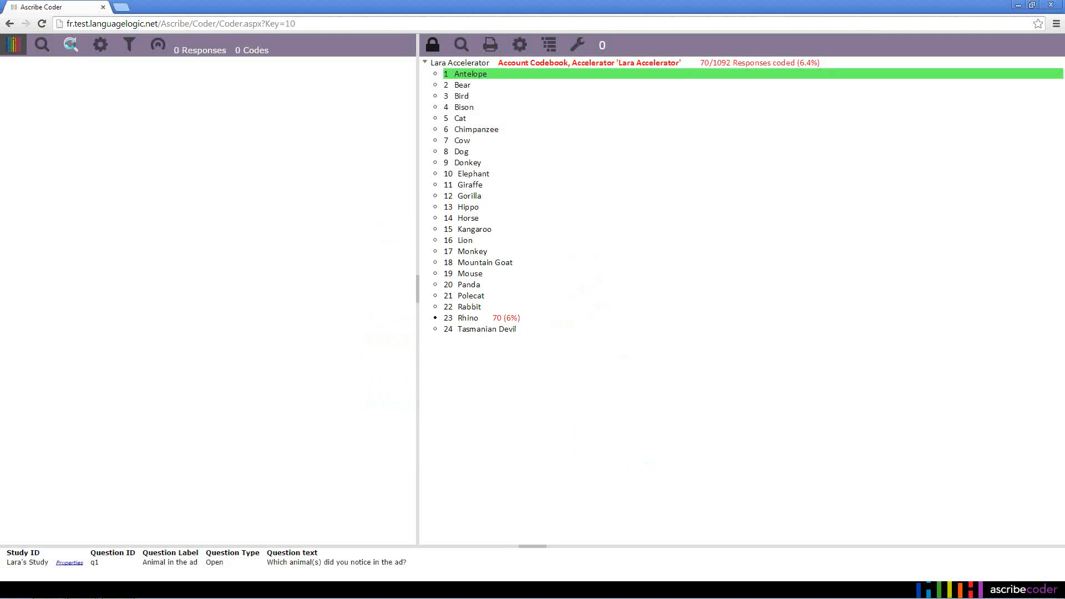
click(70, 44)
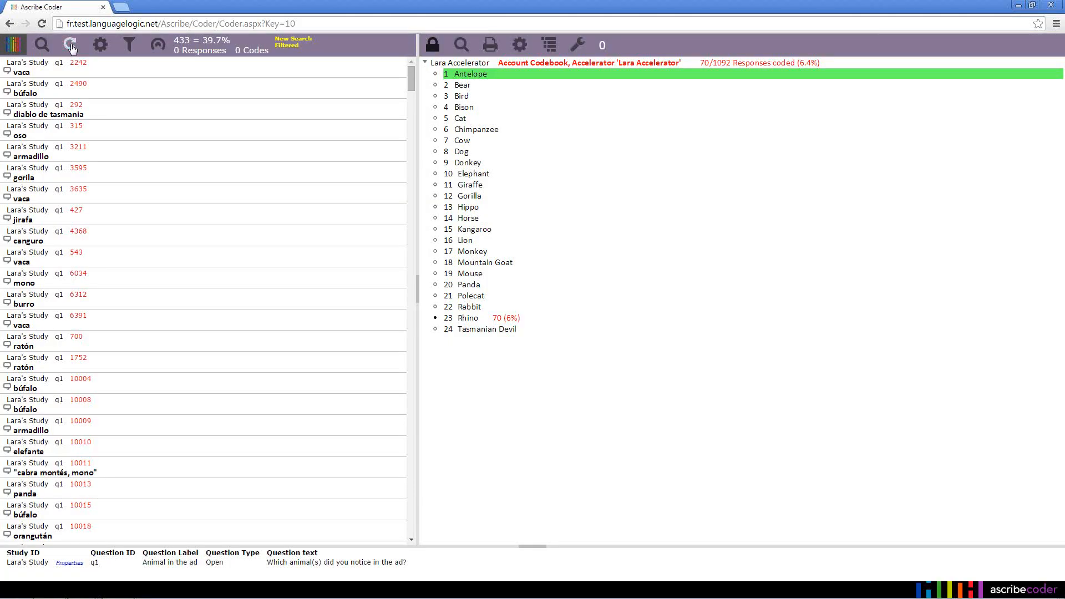
Run a new response search with the Show Only restriction cleared so coded and uncoded filtered responses are listed.
click(44, 49)
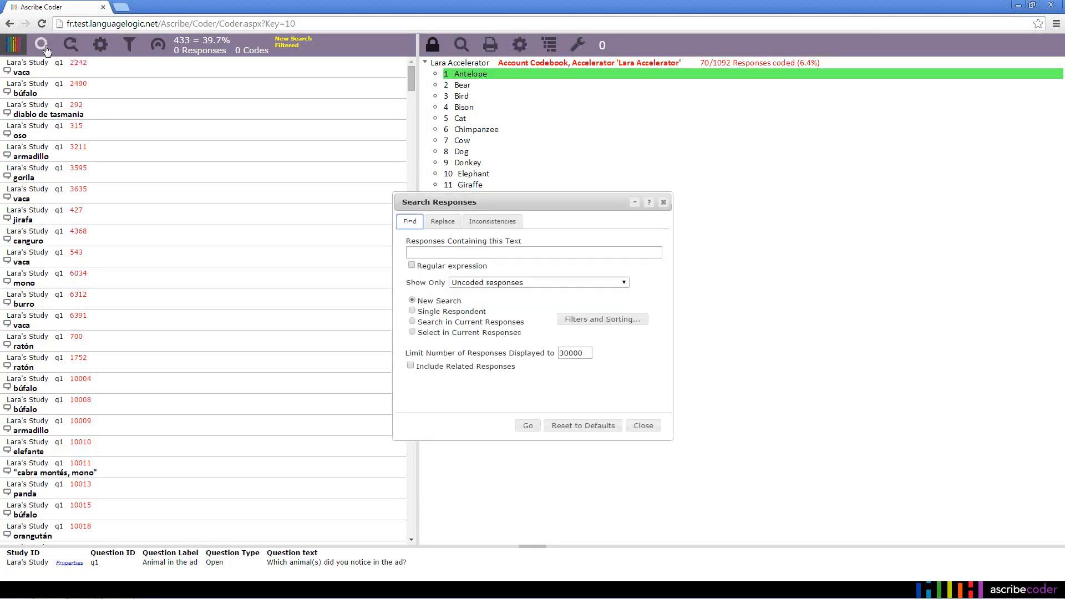
click(624, 284)
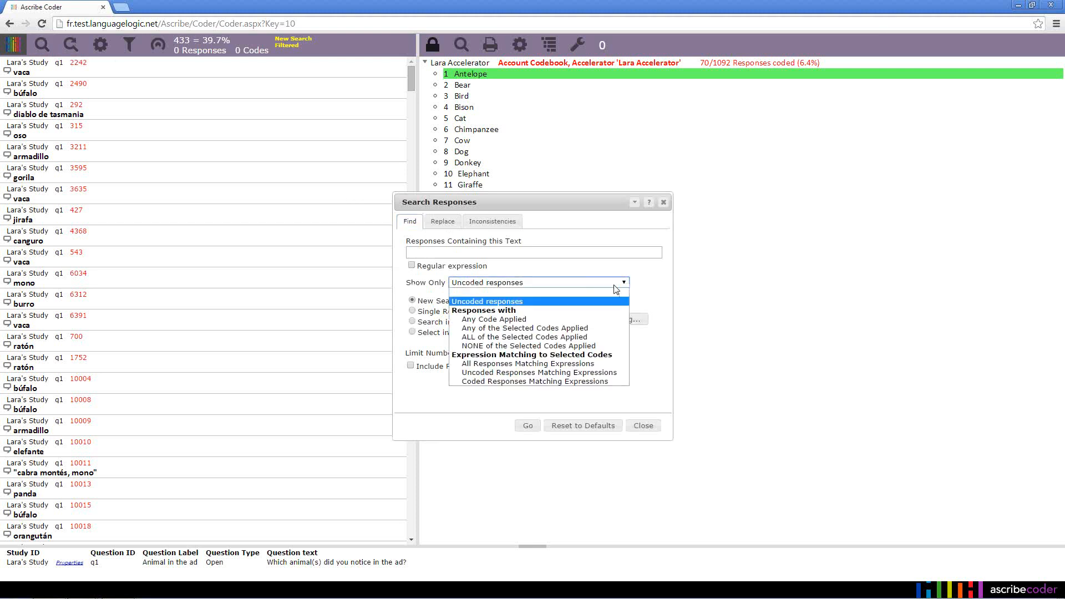
click(595, 294)
click(527, 427)
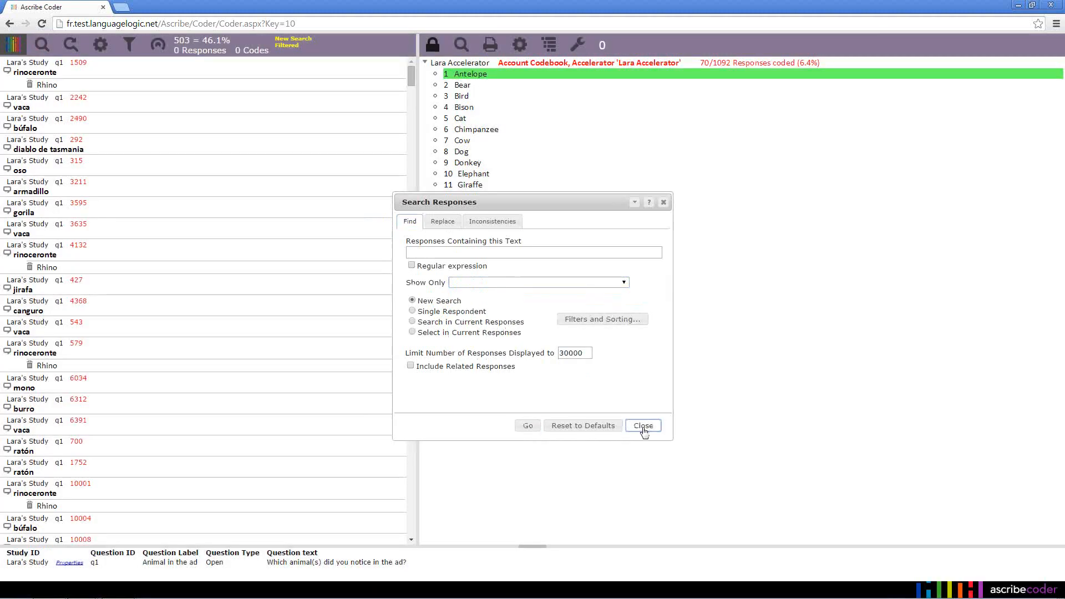
click(643, 427)
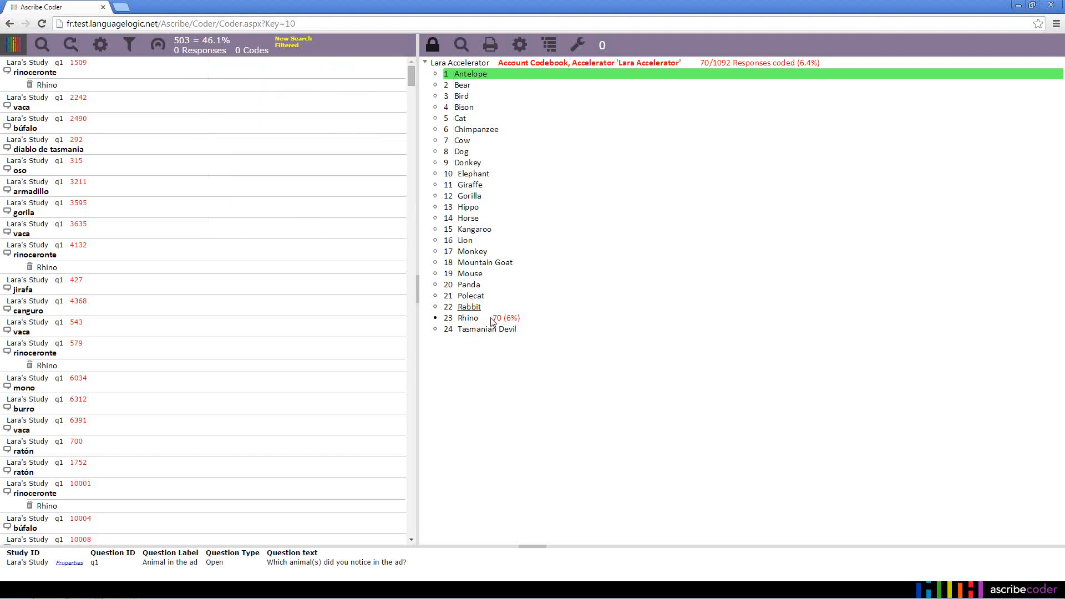
List only the responses coded Rhino and review the response statistics for that search.
right_click(493, 320)
click(527, 376)
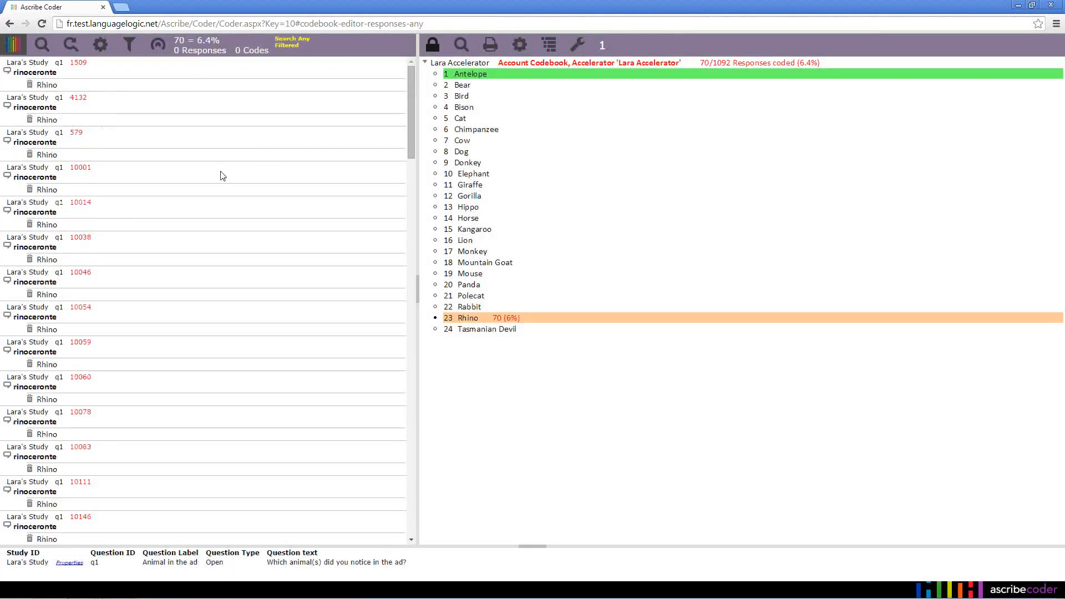
click(209, 51)
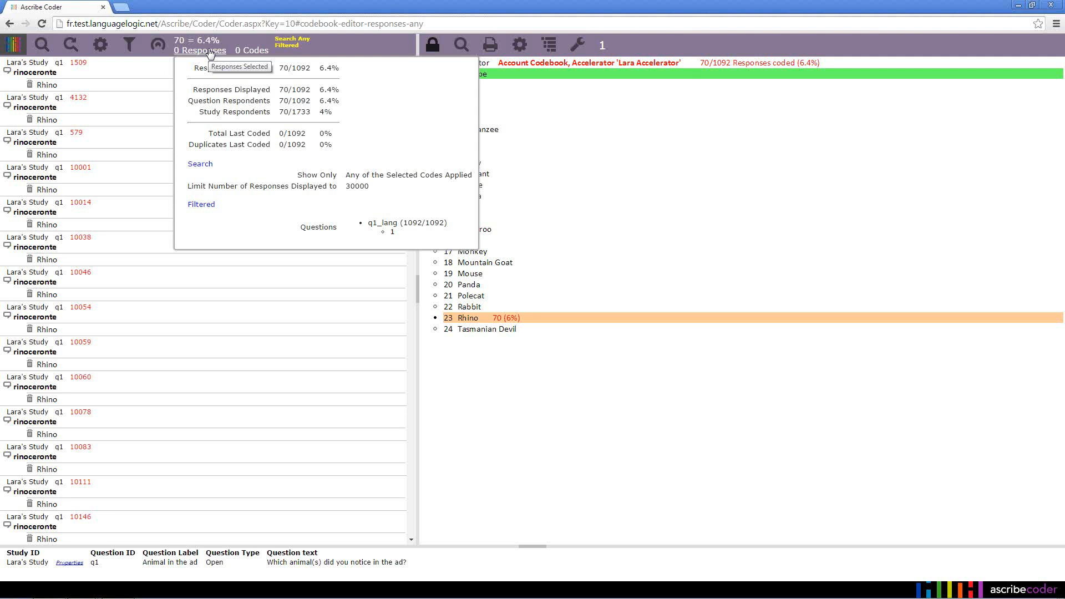
Rerun the new search without a Show Only restriction to reload all the filtered responses.
click(42, 44)
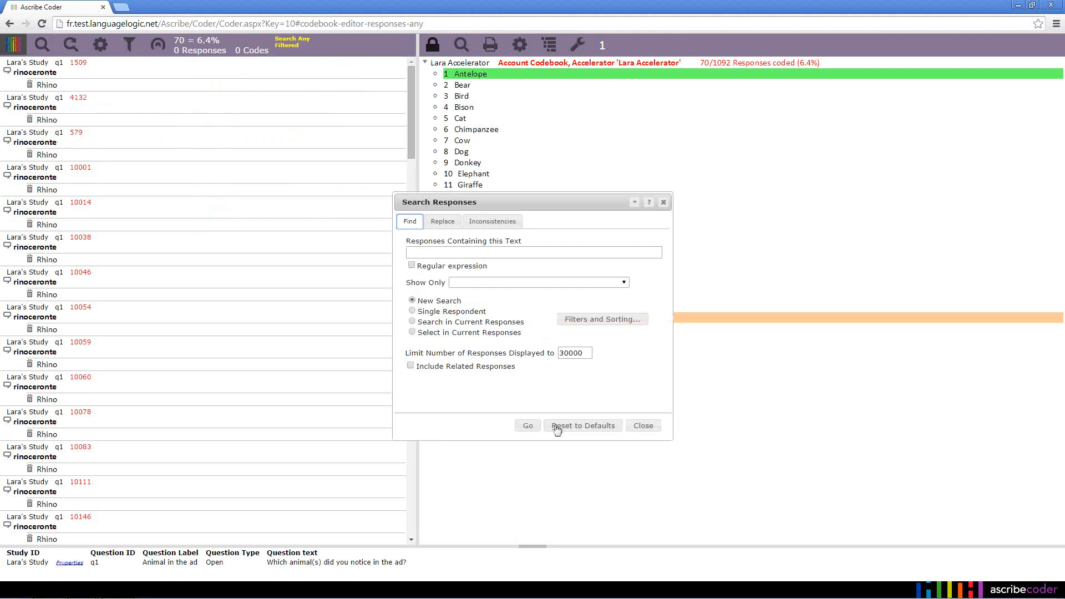
click(528, 427)
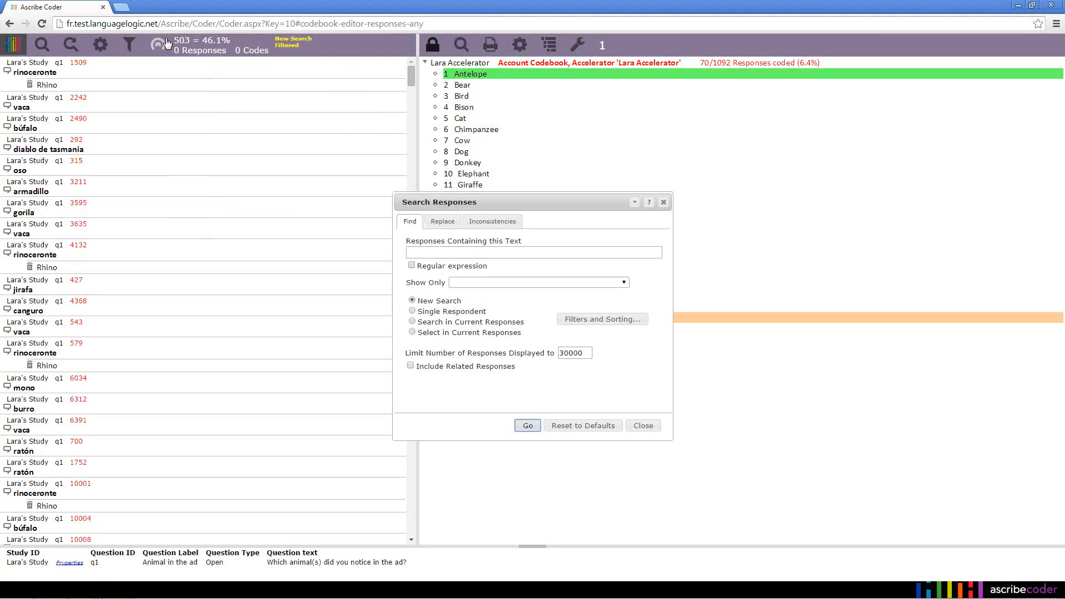
mouse_move(187, 49)
click(643, 426)
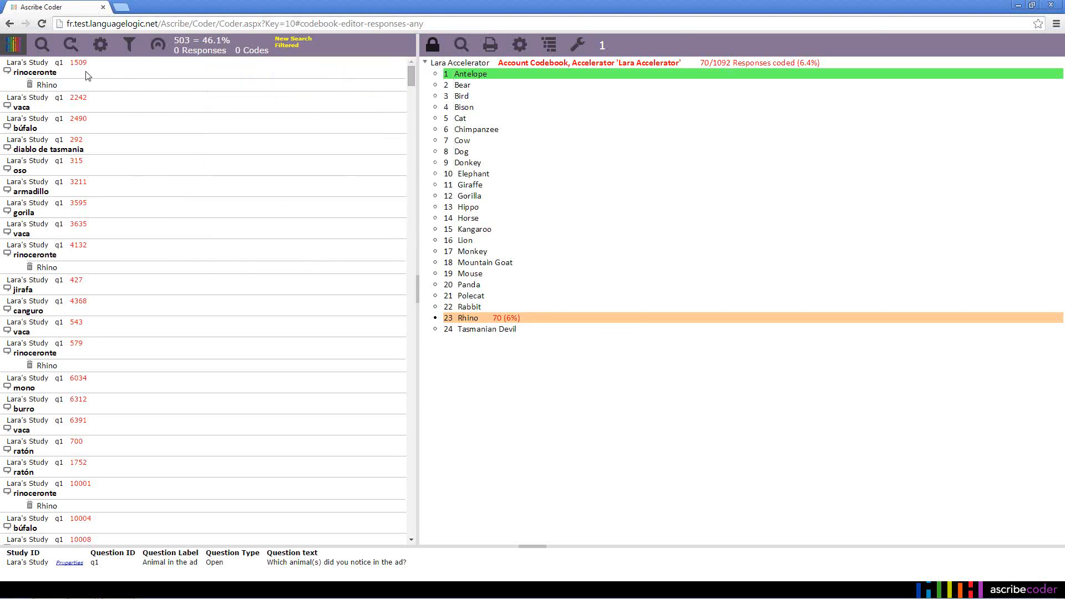
Hide the Study ID, Question ID and Respondent ID in the responses display settings.
click(106, 51)
click(498, 245)
click(498, 255)
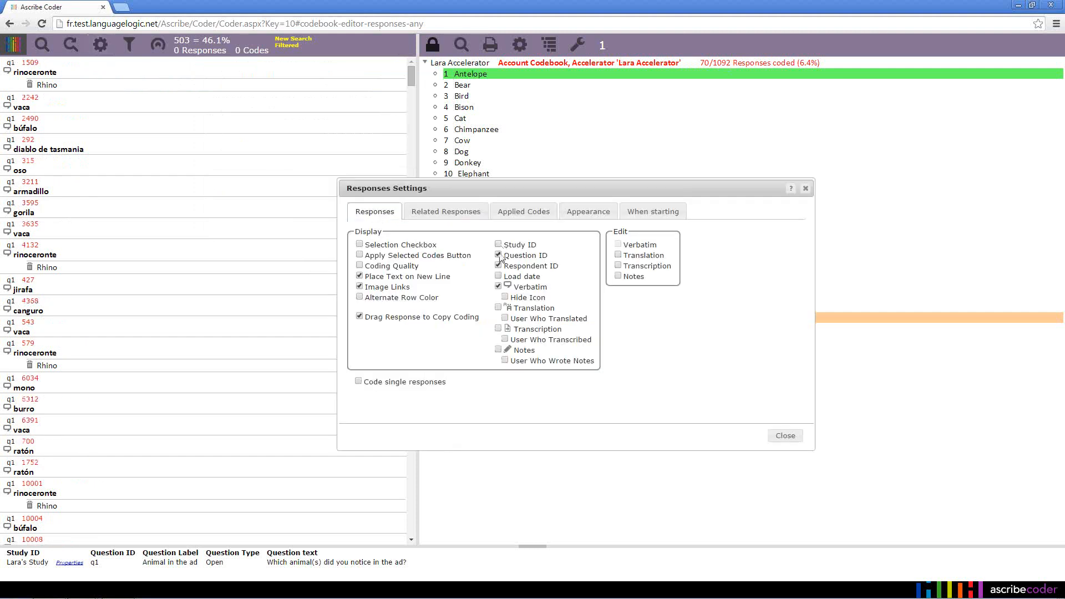
click(498, 265)
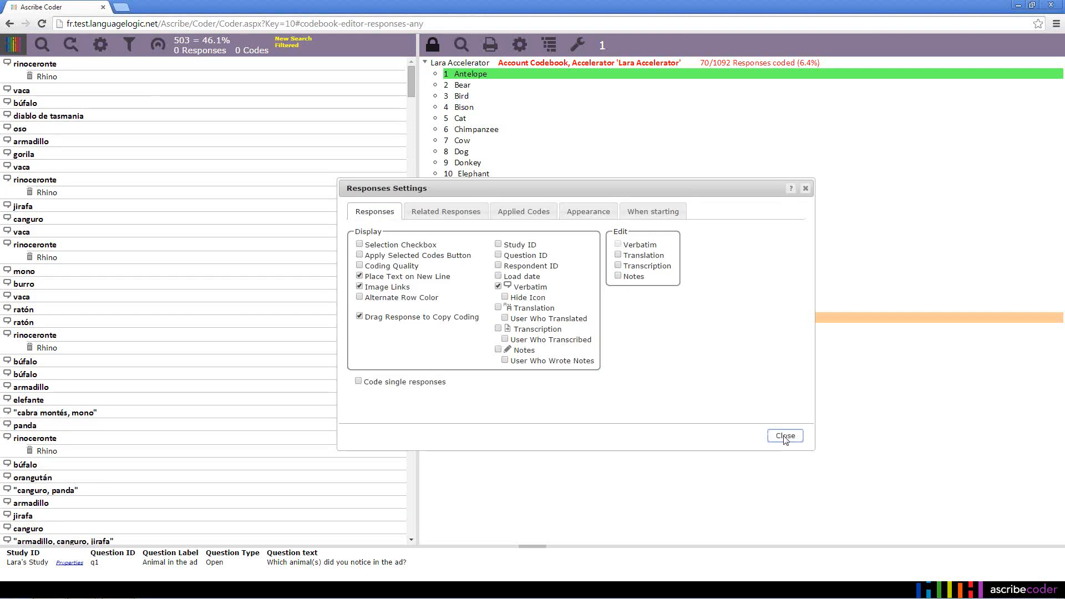
click(785, 435)
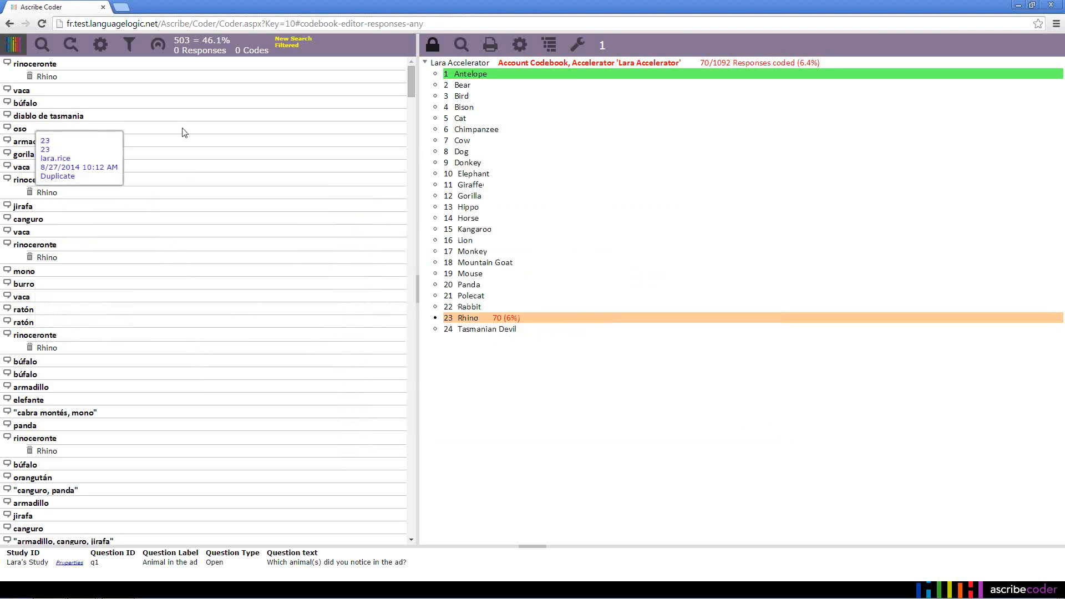
Create a temporary sample from the displayed responses, keeping the description "Lara's Study: q1;".
right_click(100, 66)
click(164, 198)
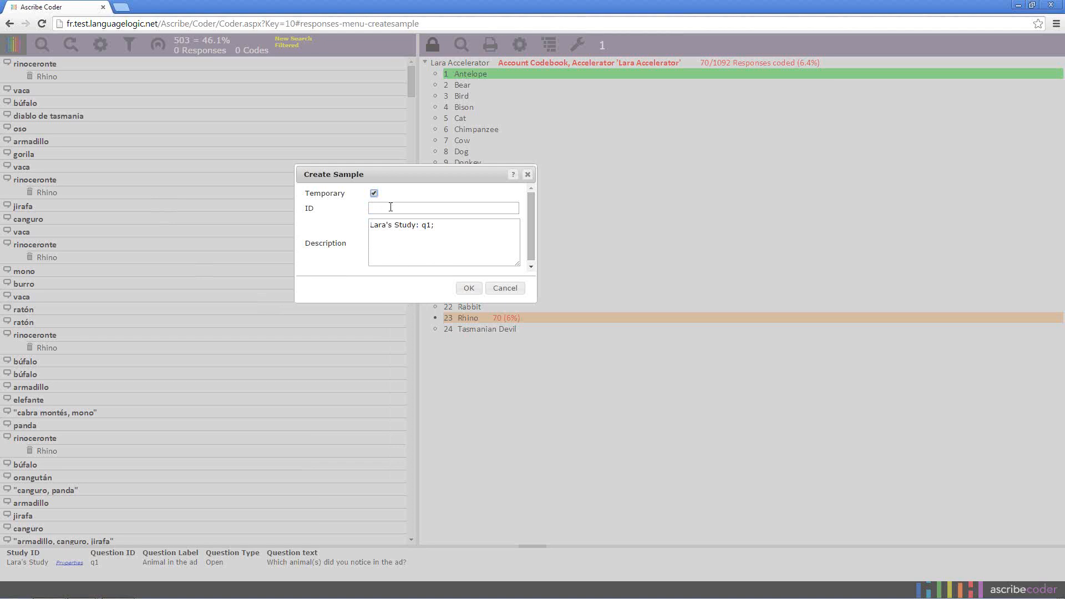
click(473, 294)
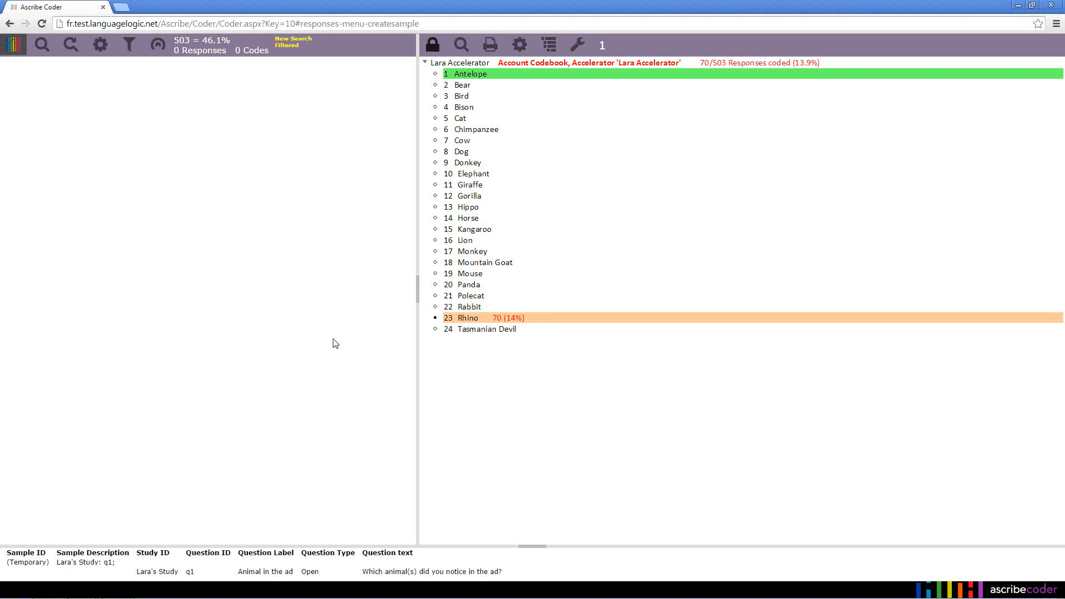
Run a new search without a Show Only restriction to load the responses of the temporary sample.
mouse_move(188, 47)
click(47, 51)
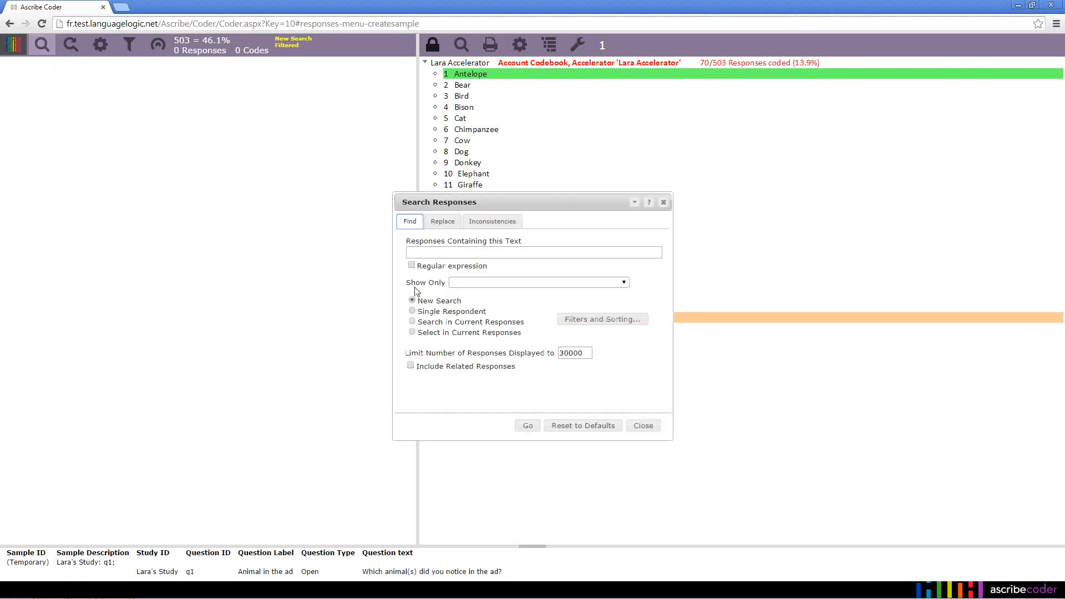
click(532, 430)
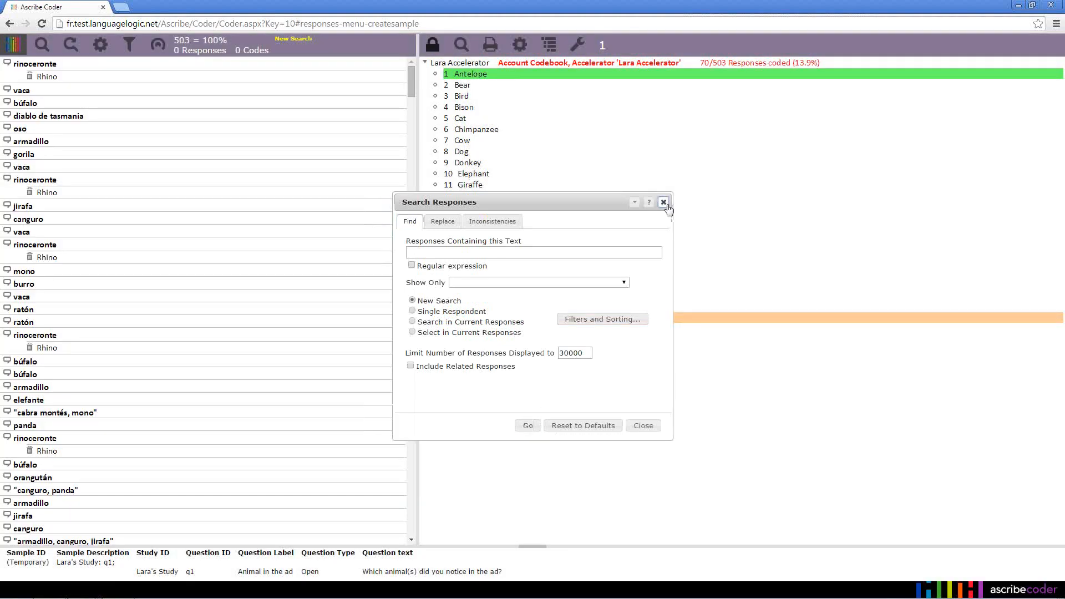
click(663, 201)
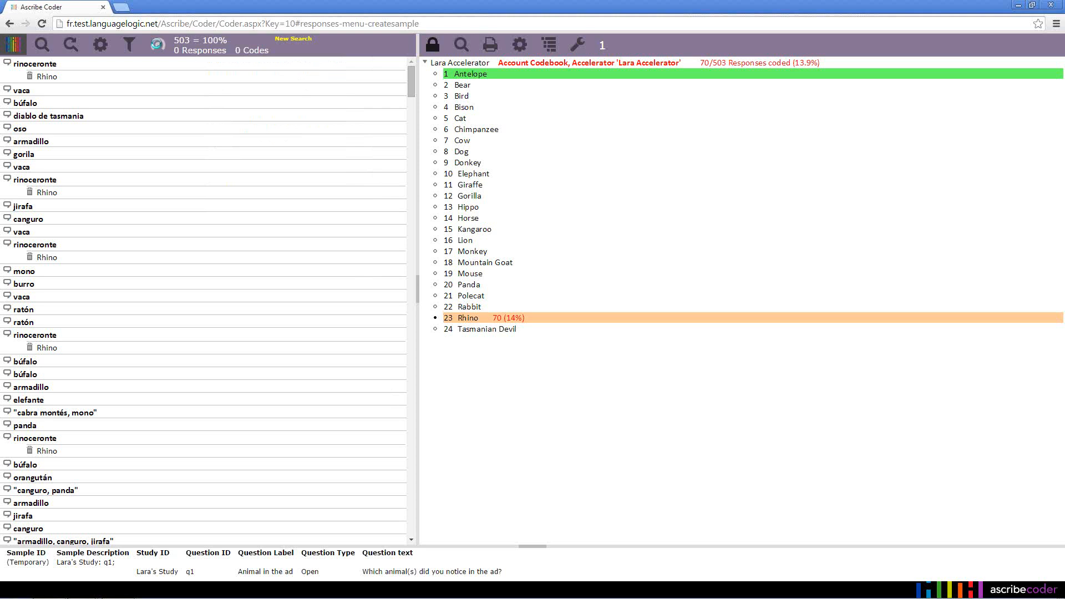
Switch the response source from the temporary sample back to question Lara's Study: q1 and review the response statistics.
click(157, 44)
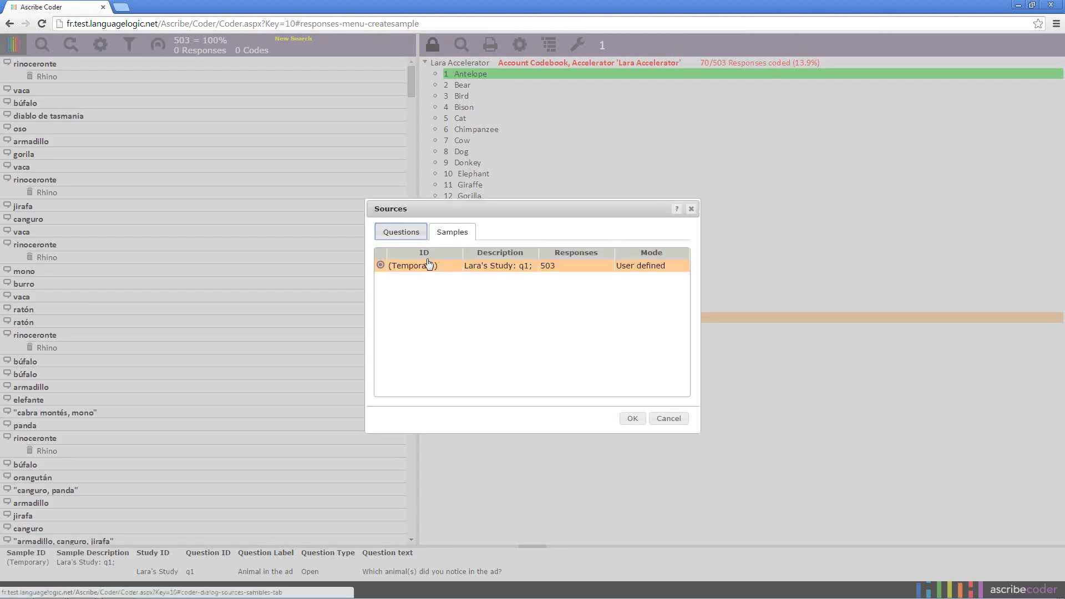
click(405, 233)
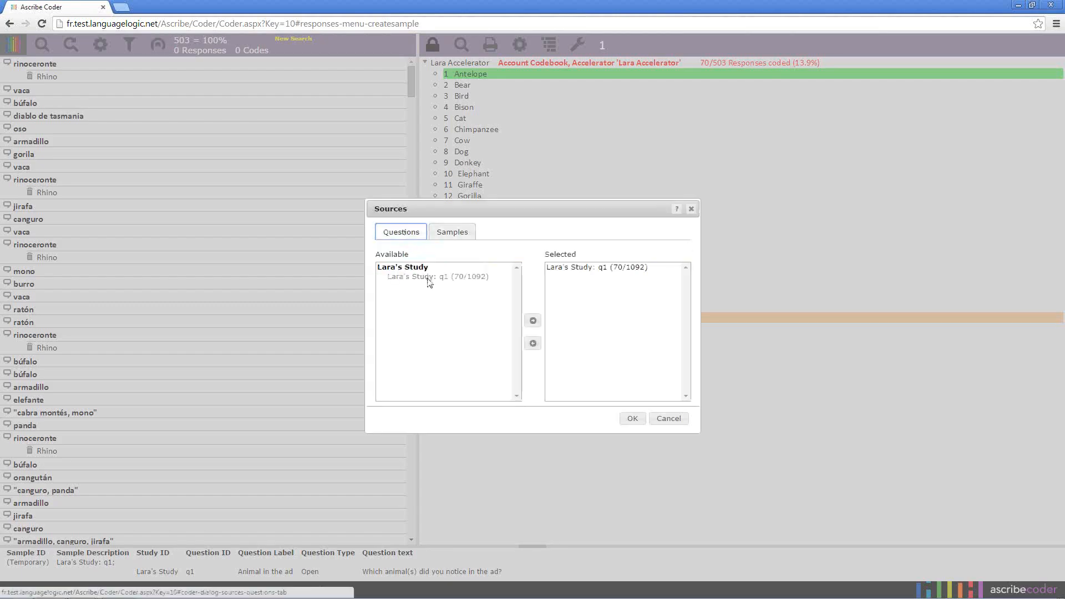
click(558, 270)
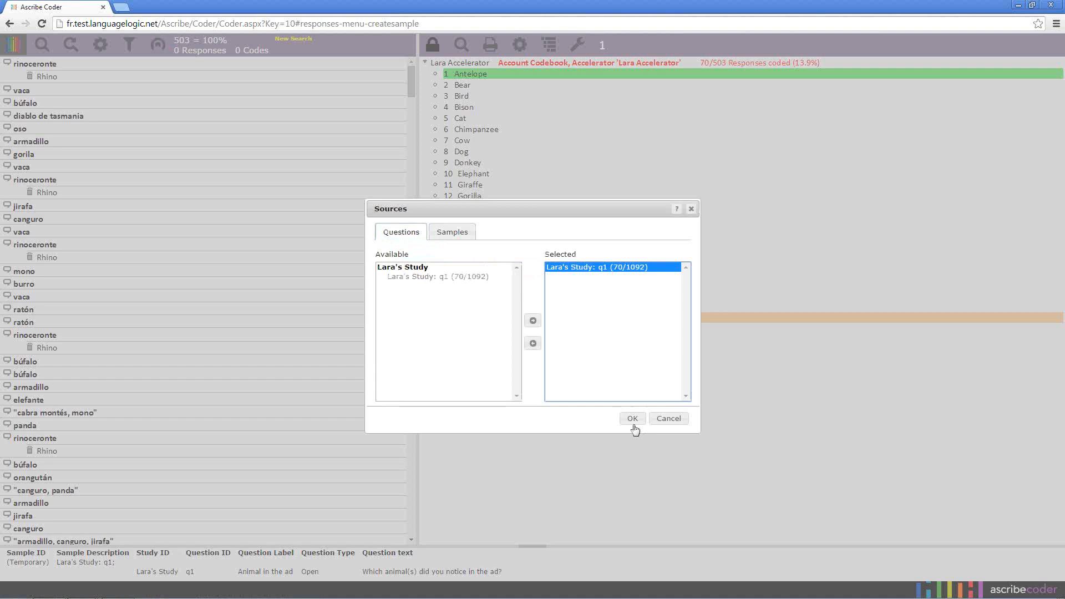
click(633, 423)
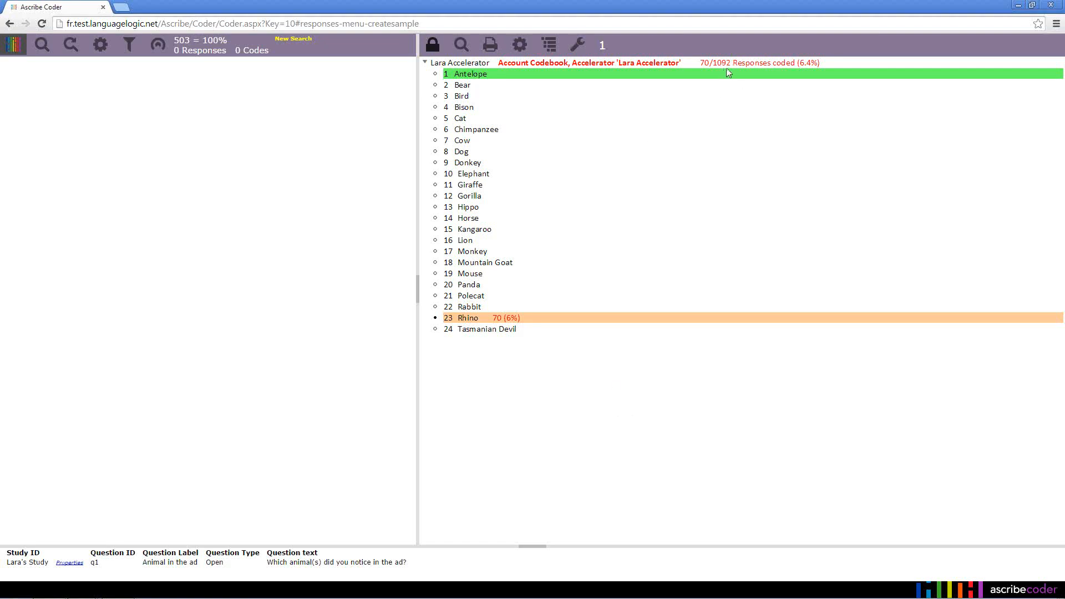
click(226, 50)
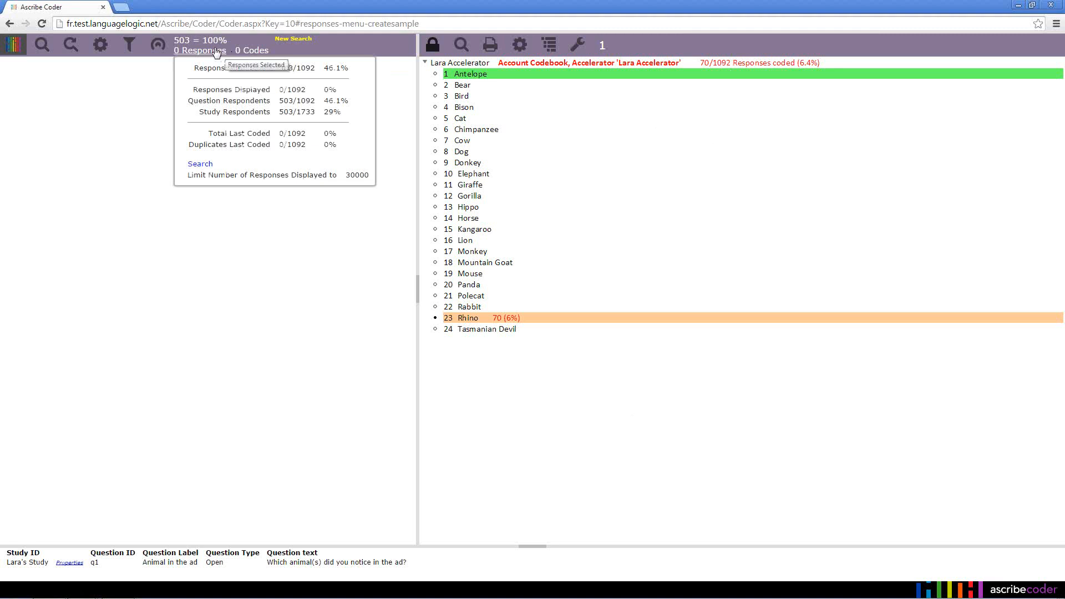
click(217, 52)
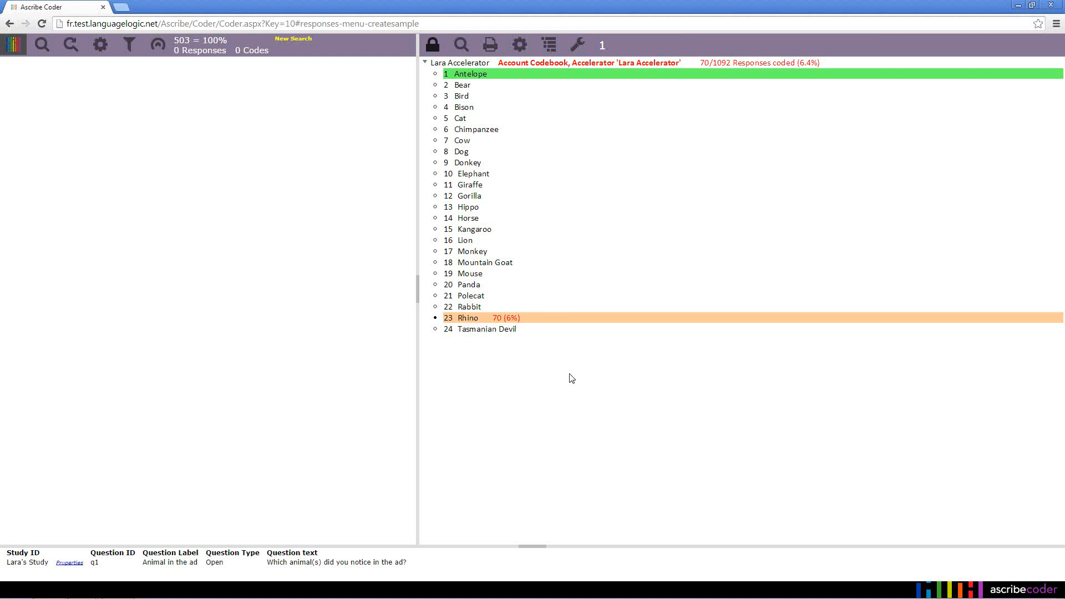
Return to the study's Questions list and reopen question q1 in Ascribe Coder.
click(10, 49)
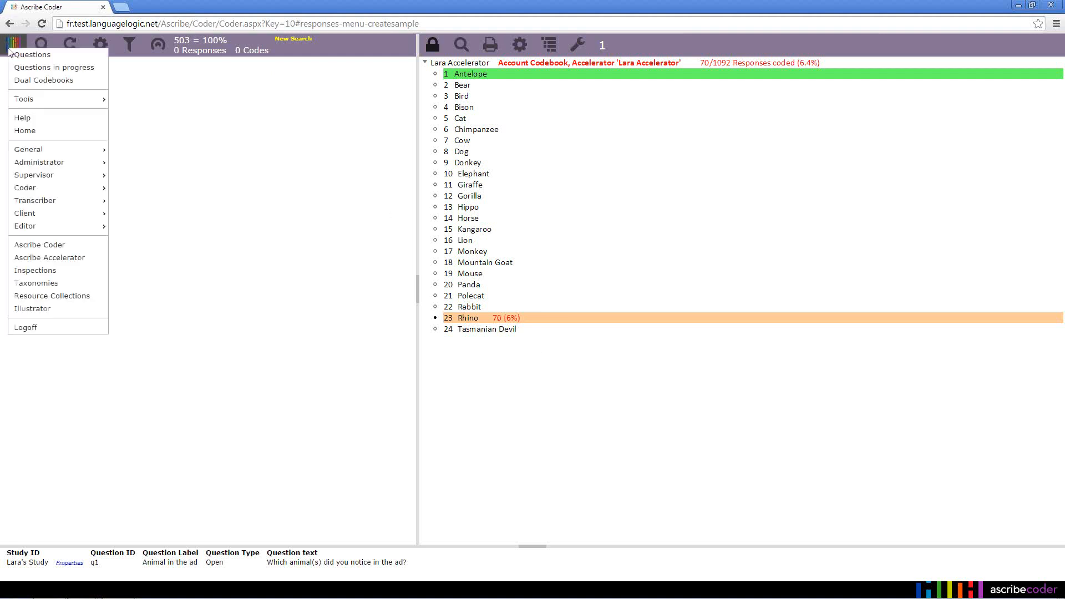
click(15, 55)
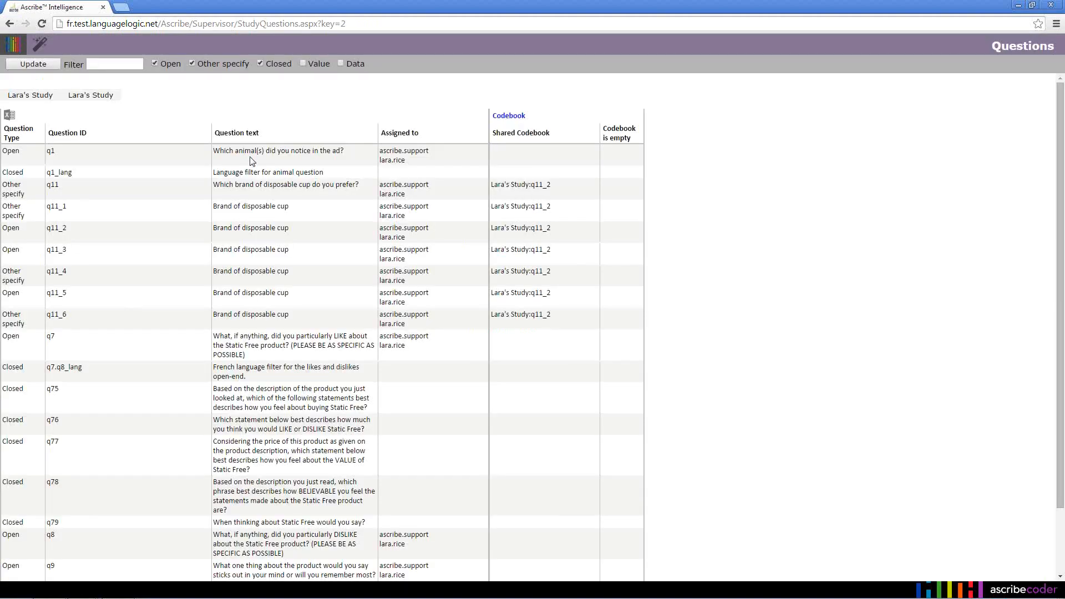
right_click(251, 158)
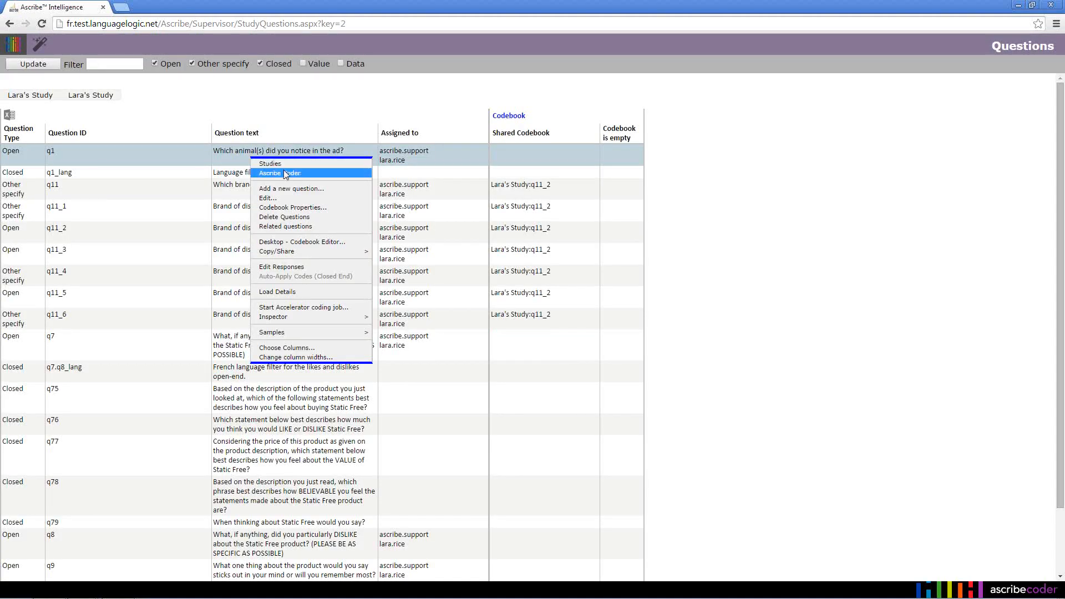
click(284, 173)
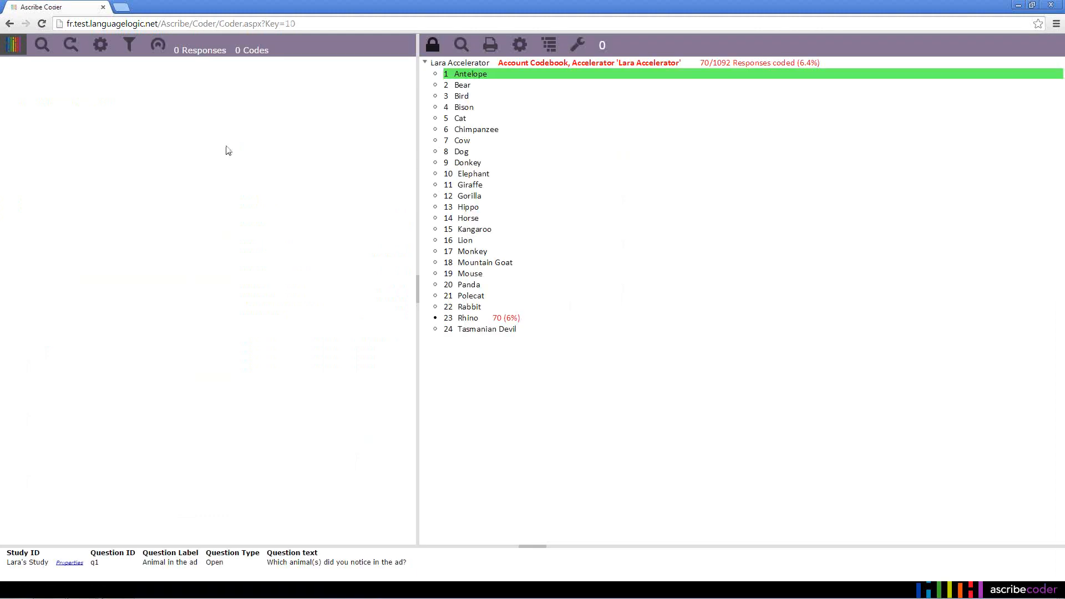
Check the available samples in Sources and cancel without changing the source.
click(157, 46)
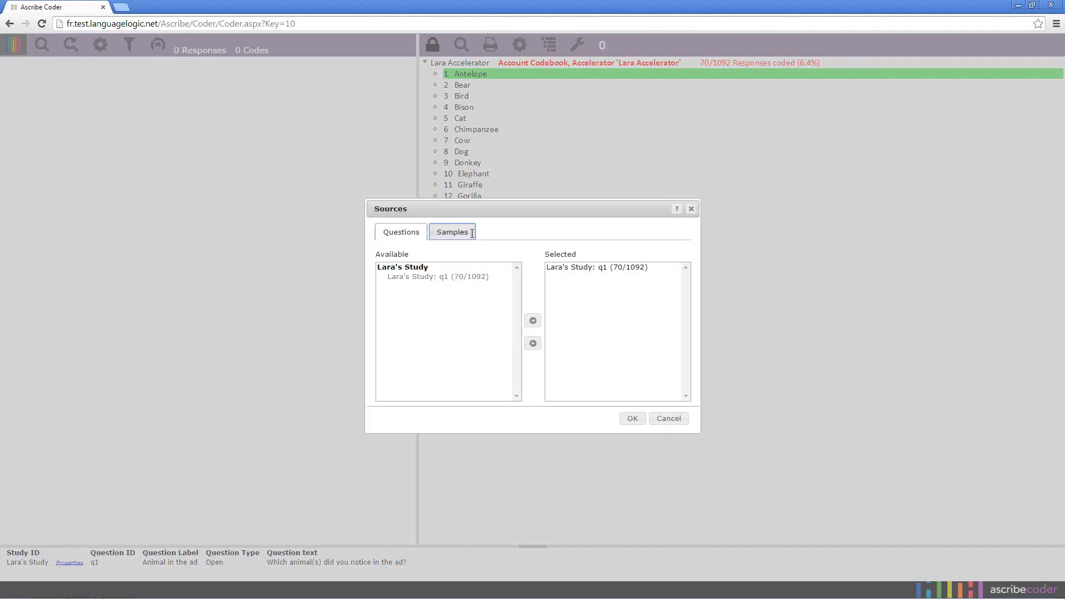
click(452, 232)
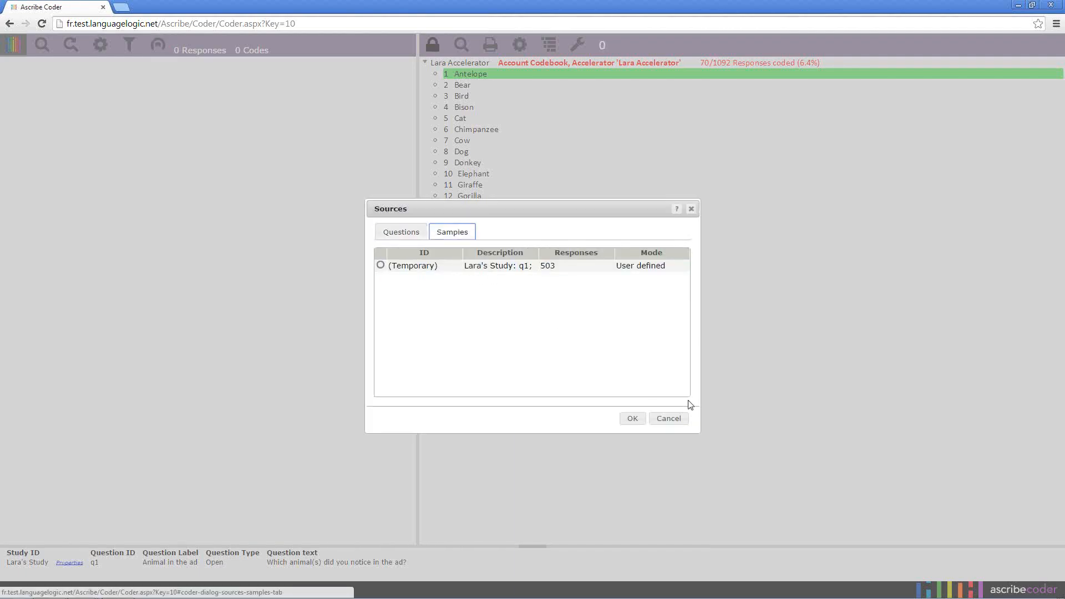
click(680, 423)
click(681, 423)
Switch to Ascribe Accelerator and open Lara Accelerator to view its training examples.
click(14, 47)
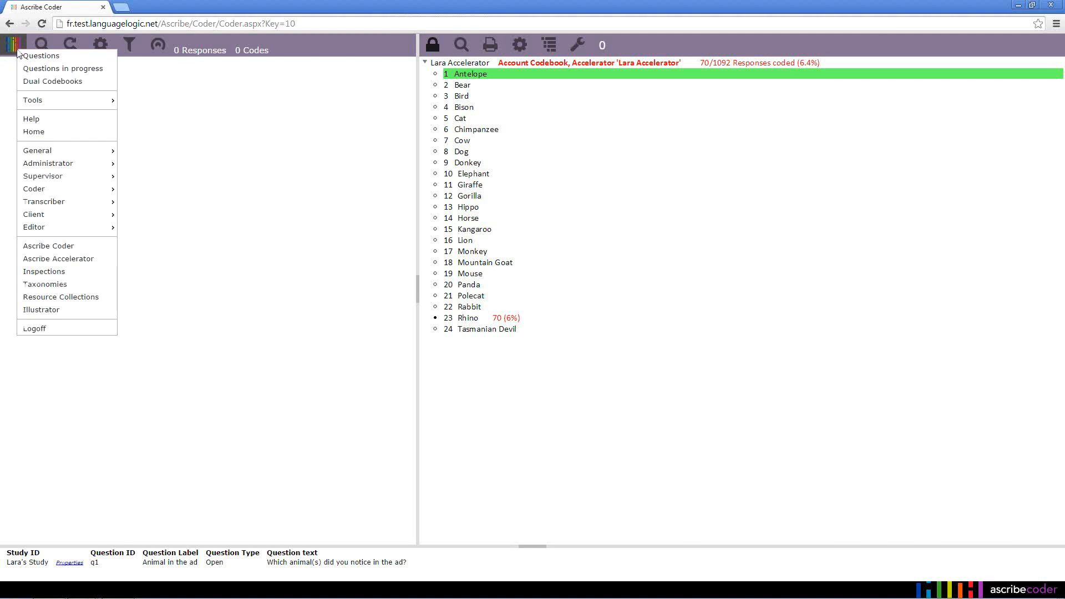
click(69, 262)
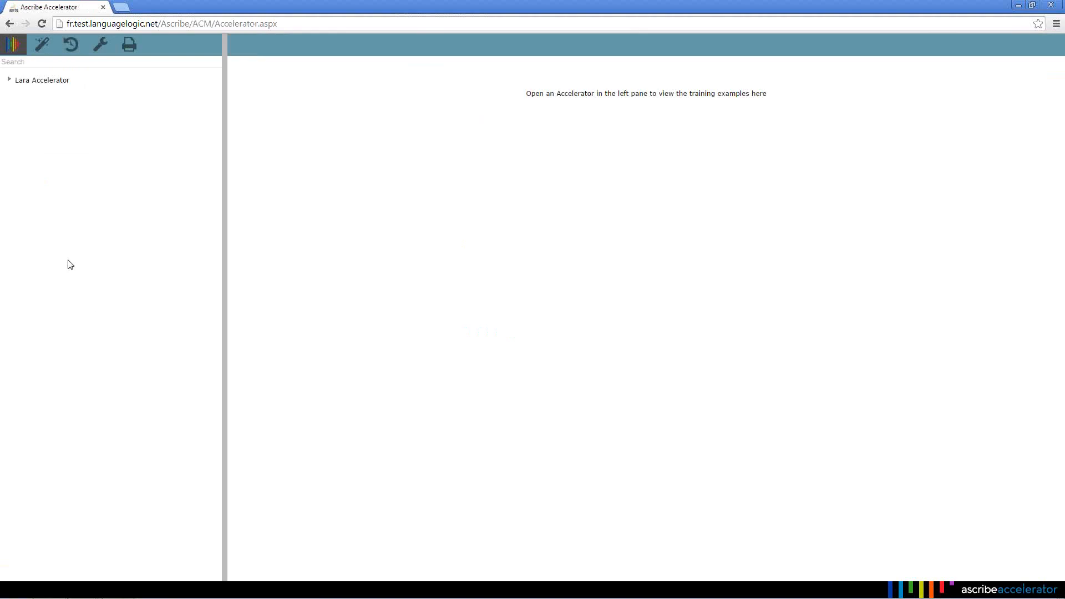
right_click(30, 83)
click(42, 88)
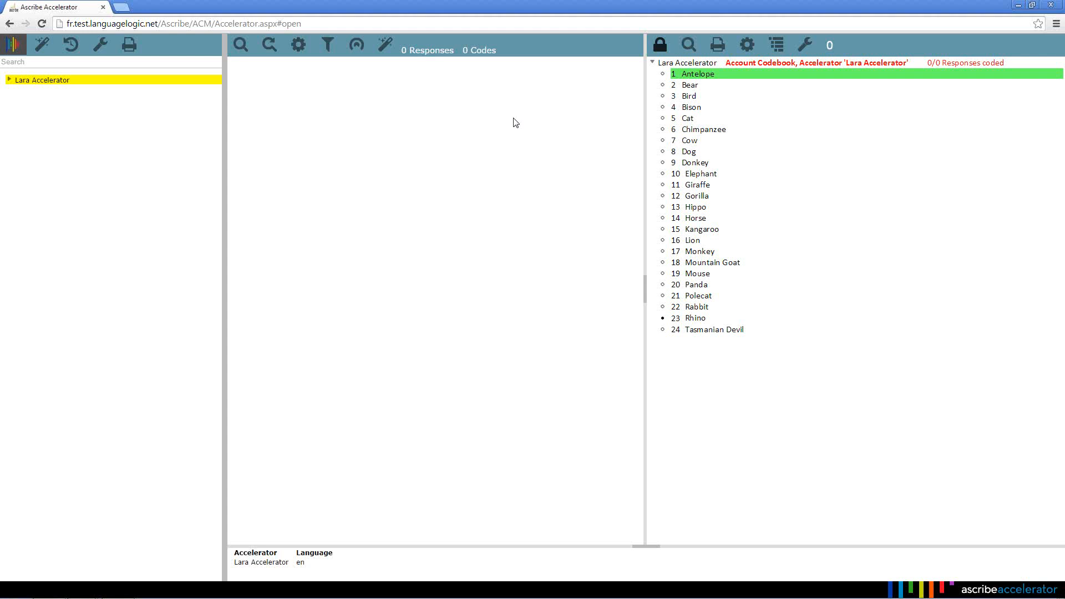
Return from Ascribe Accelerator to the Ascribe Intelligence Home page.
click(13, 47)
click(25, 56)
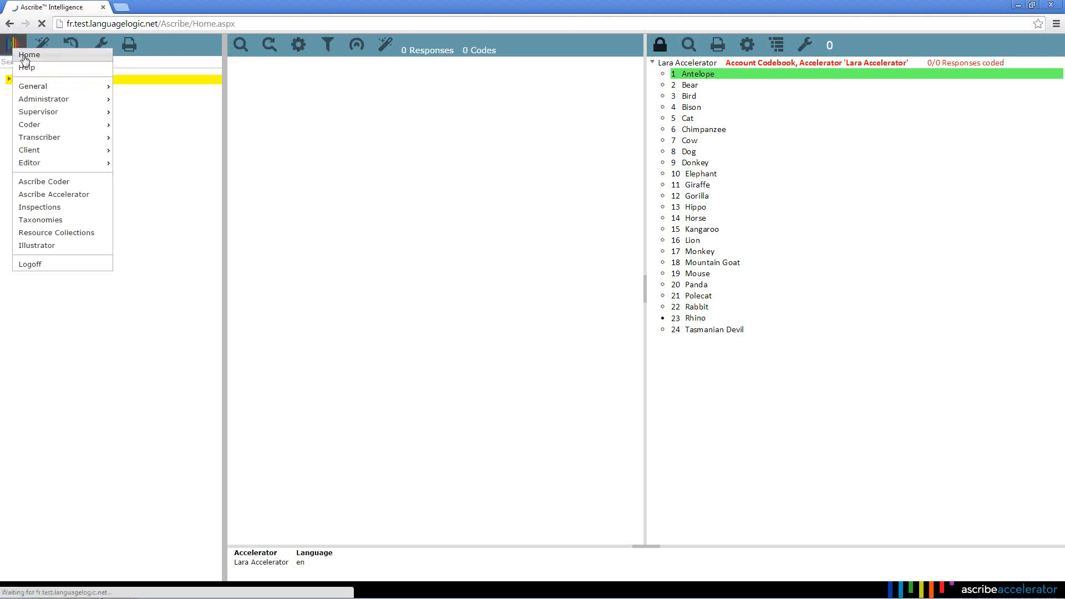